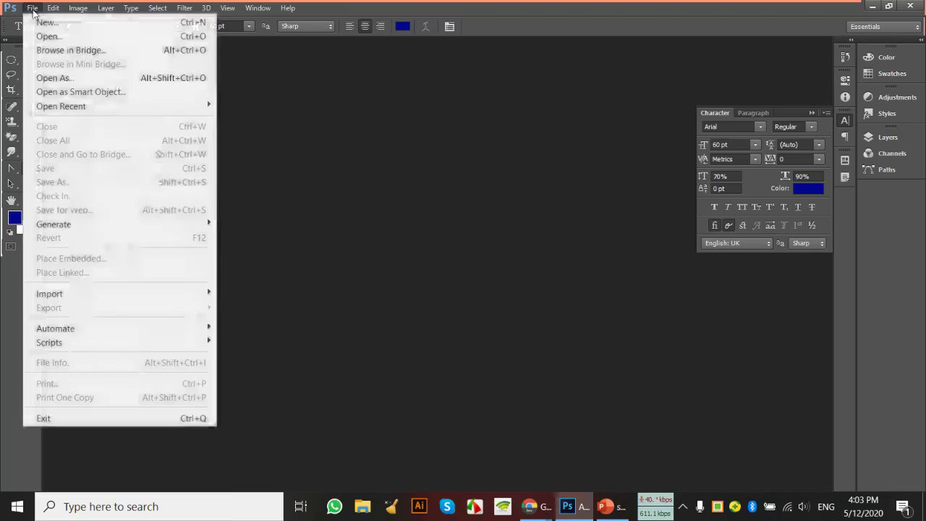
# Create a new A4 document at 300 pixels/inch and set the foreground colour to blue 0012ff
pyautogui.click(36, 19)
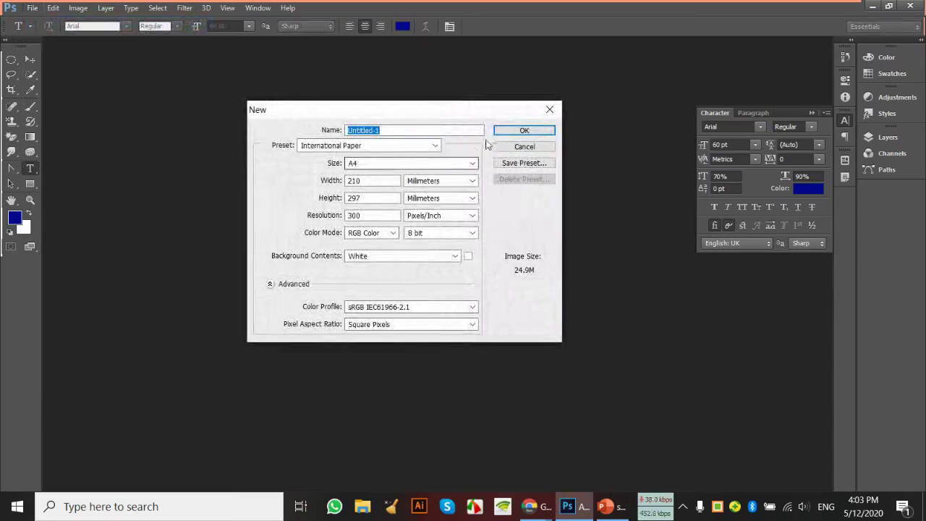
pyautogui.click(510, 131)
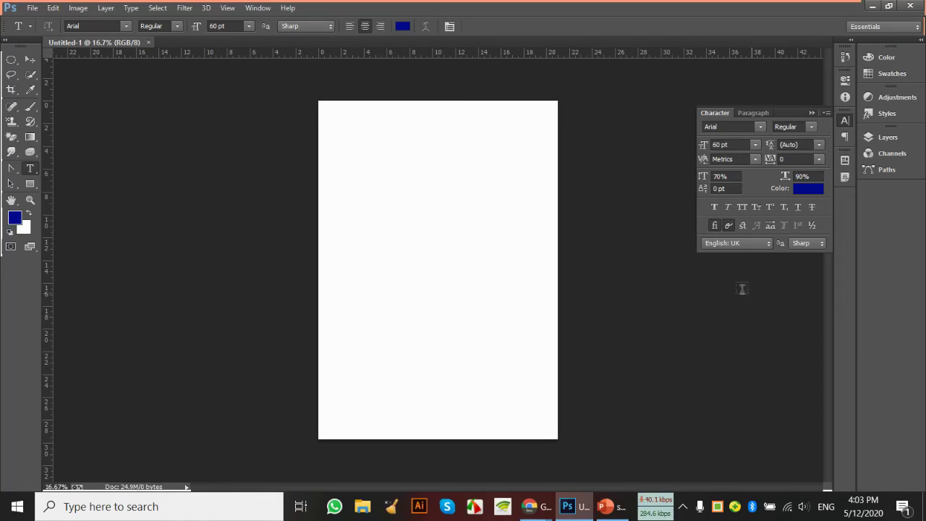
pyautogui.click(14, 217)
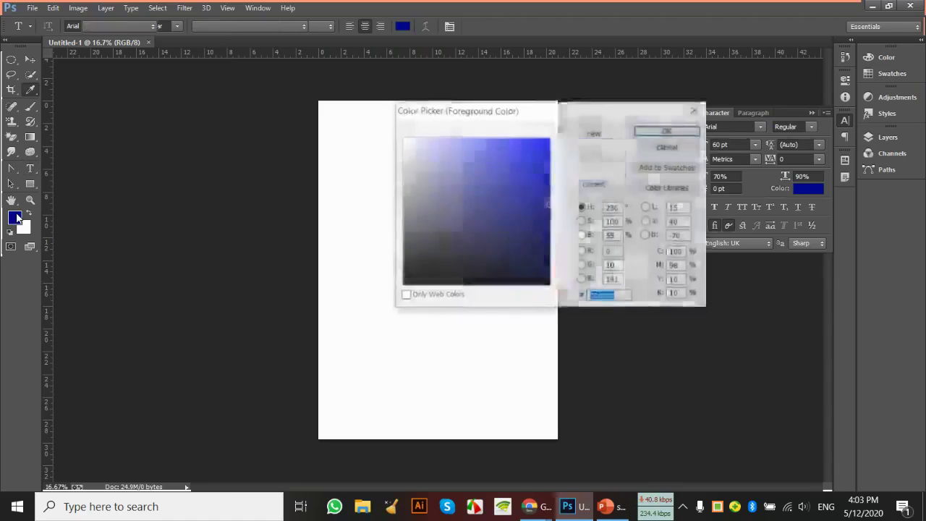
pyautogui.moveTo(548, 173); pyautogui.dragTo(556, 132)
pyautogui.click(666, 131)
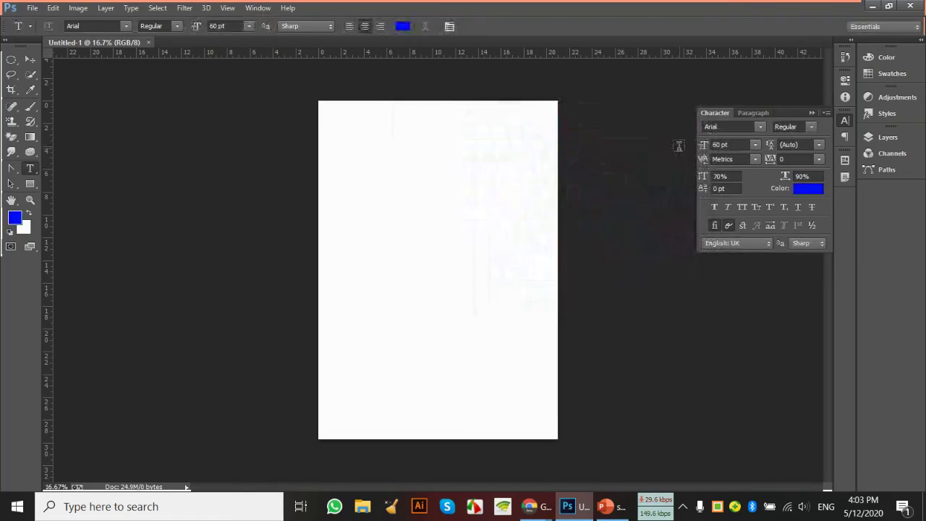
pyautogui.hotkey('ctrl', '+')
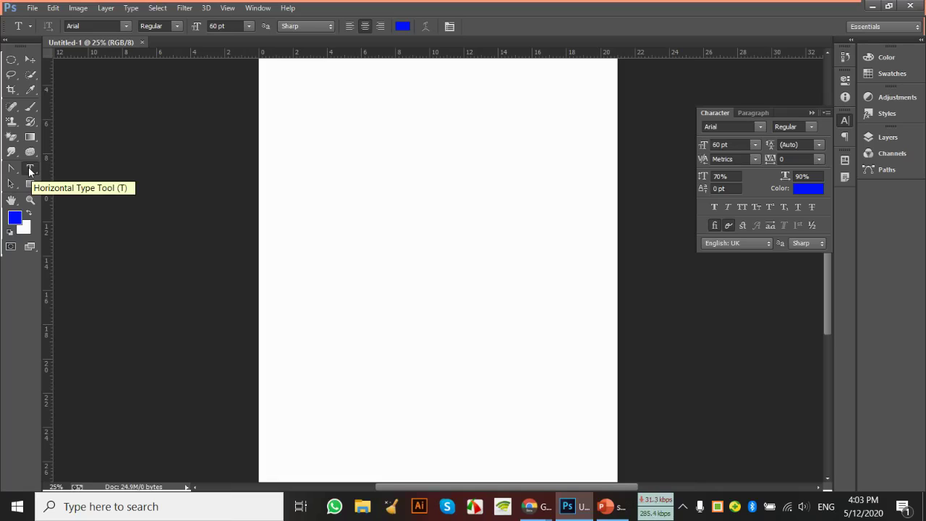
# Set the type size to 48 pt and the font back to Arial after trying Arial Rounded MT Bold
pyautogui.click(127, 26)
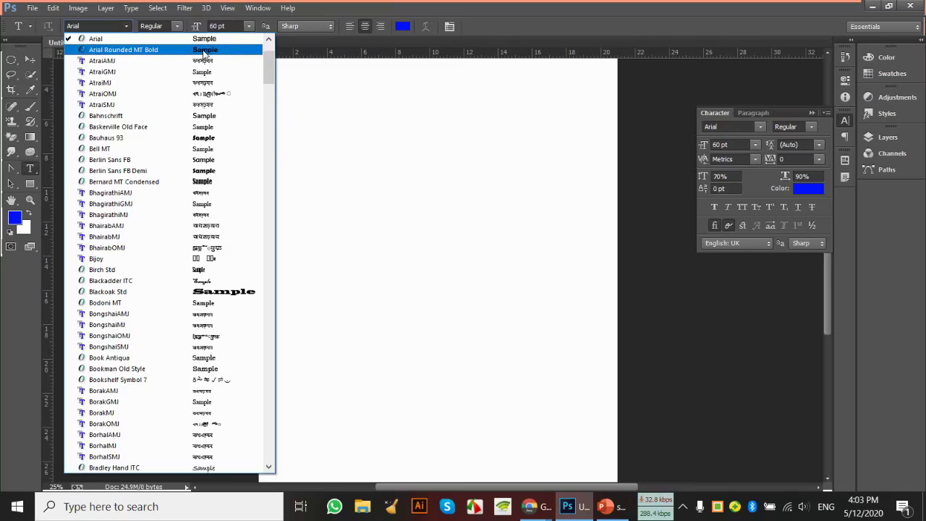
pyautogui.click(205, 50)
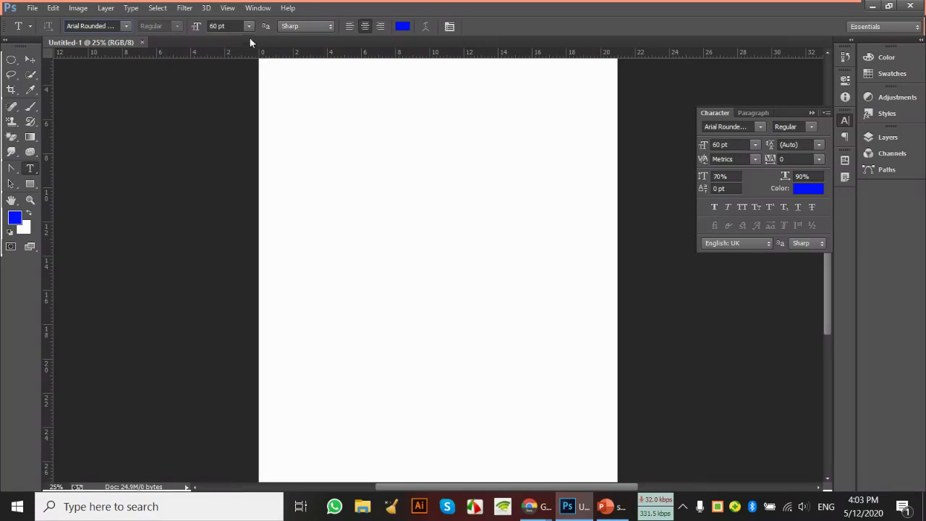
pyautogui.click(248, 26)
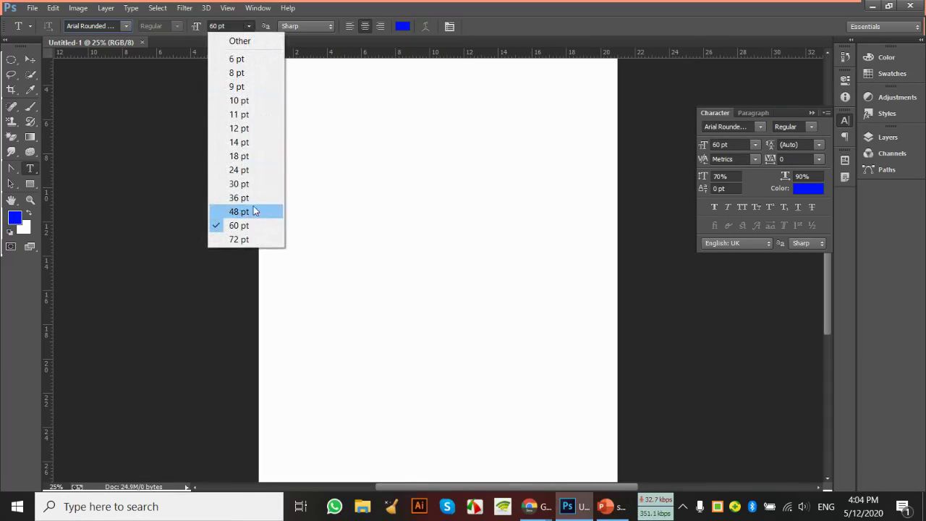
pyautogui.click(231, 212)
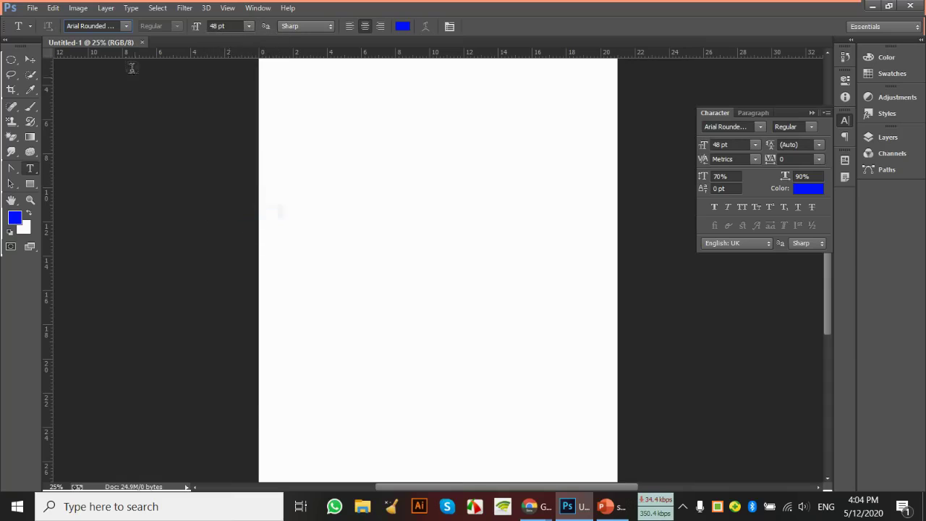
pyautogui.click(126, 27)
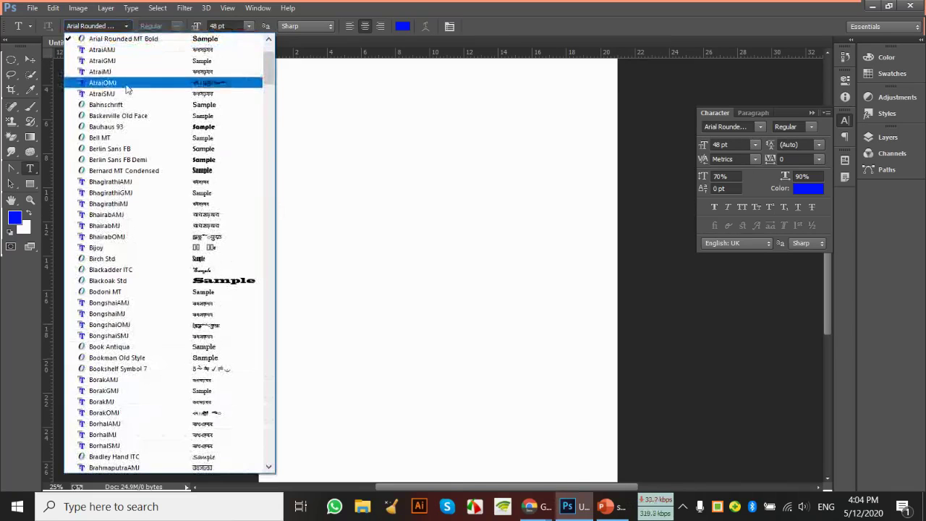
pyautogui.scroll(3, 151, 101)
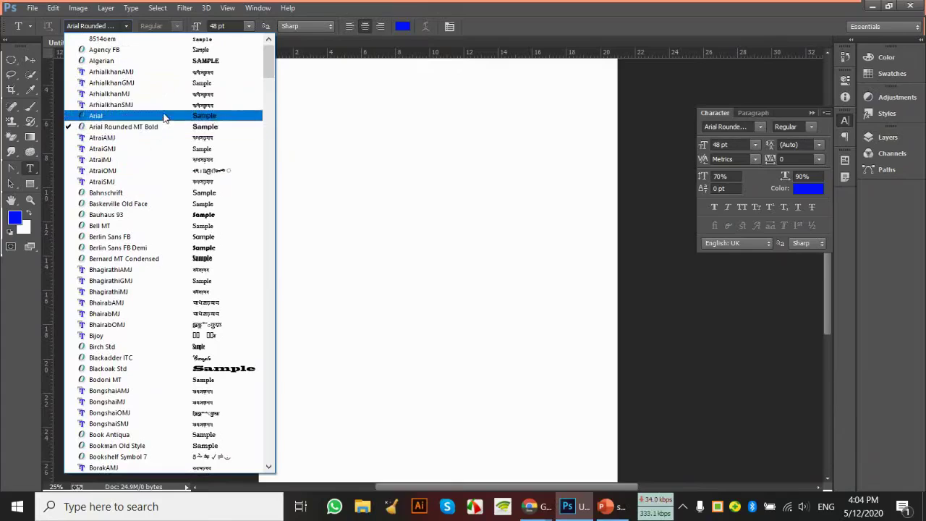
pyautogui.click(165, 117)
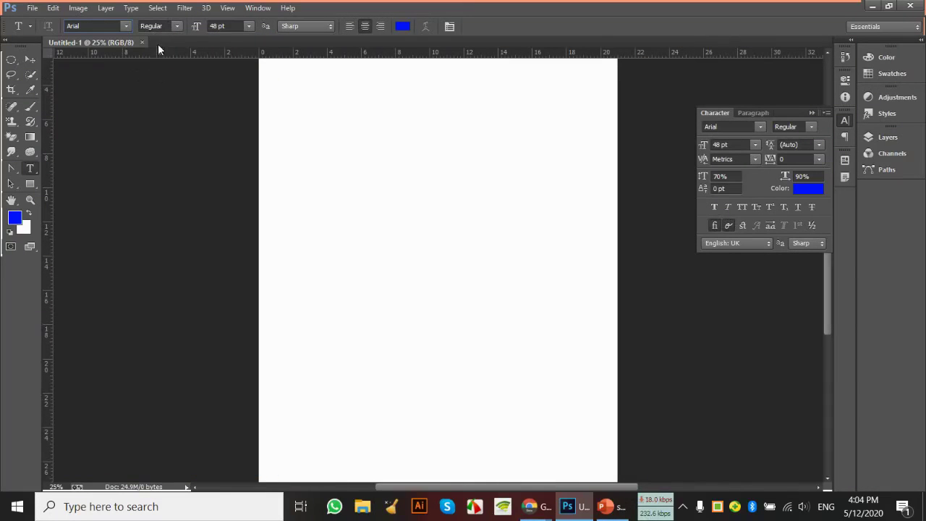
pyautogui.click(175, 27)
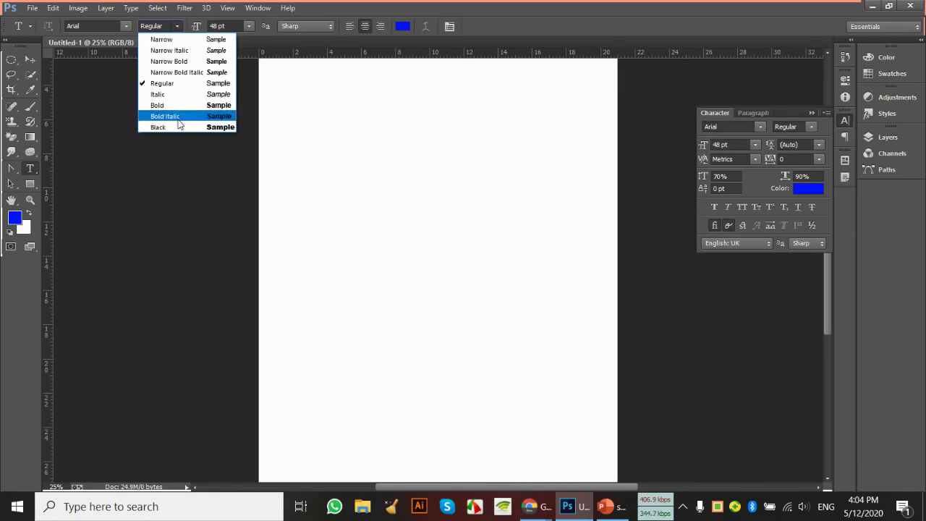
# Keep the Regular style and start a text line near the page's top-left with English keyboard input
pyautogui.click(204, 84)
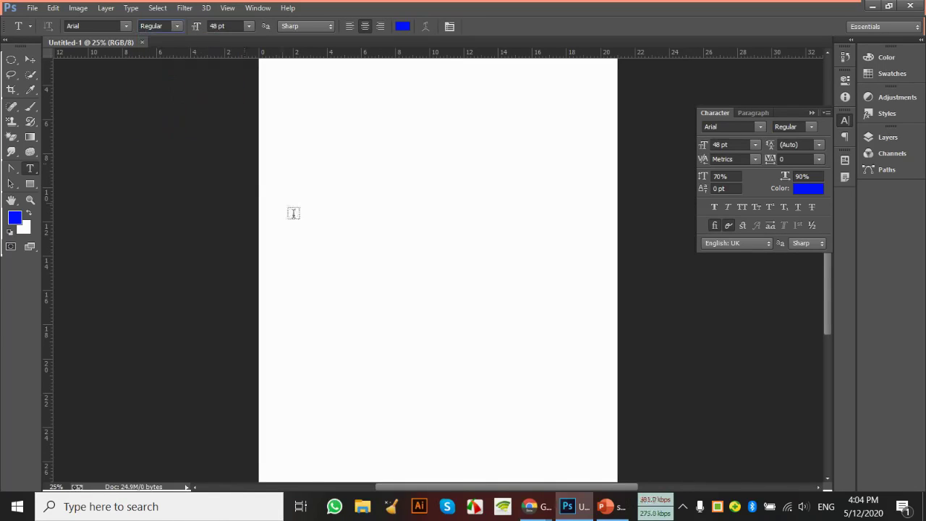
pyautogui.click(305, 167)
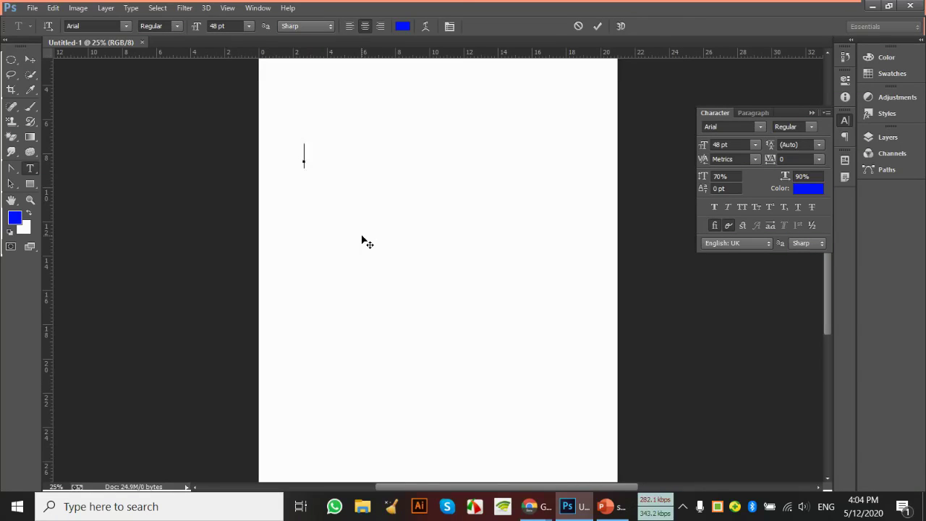
pyautogui.write('জ্ঞ')
pyautogui.press('BackSpace')
pyautogui.press('BackSpace')
pyautogui.press('BackSpace')
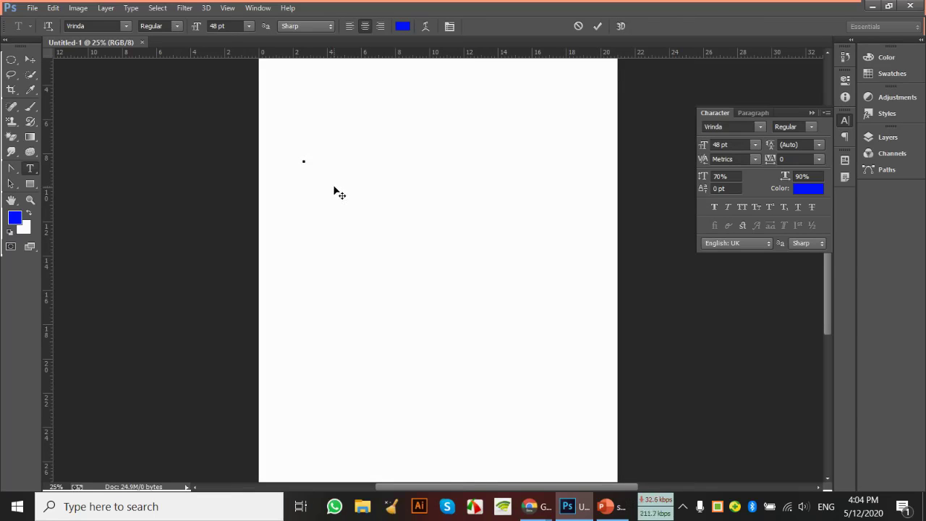
pyautogui.click(724, 508)
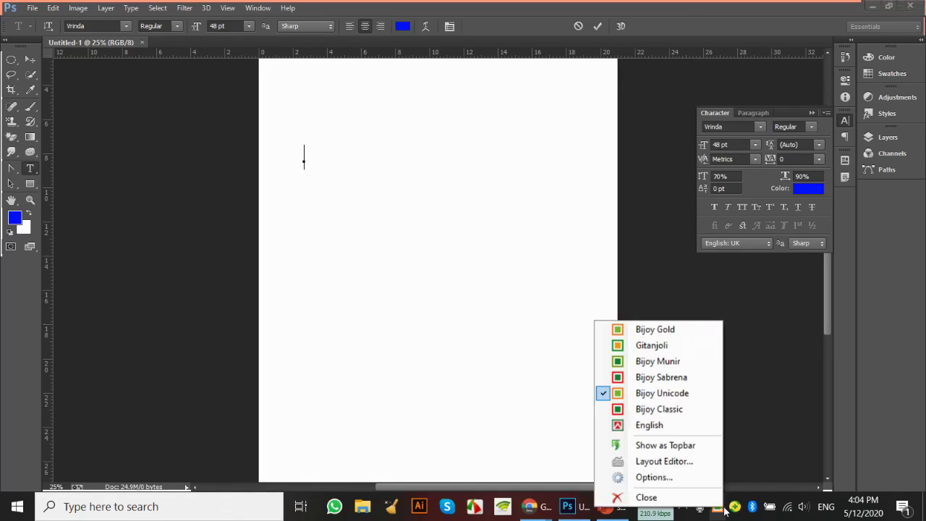
pyautogui.click(649, 425)
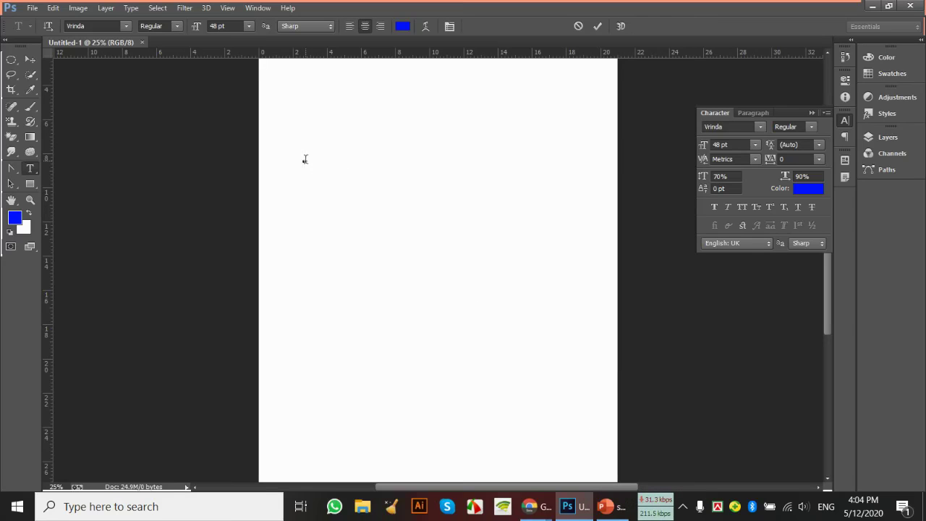
# Try Arial Rounded MT Bold and ArhialkhanGMJ, then settle on Arial as the font
pyautogui.click(125, 26)
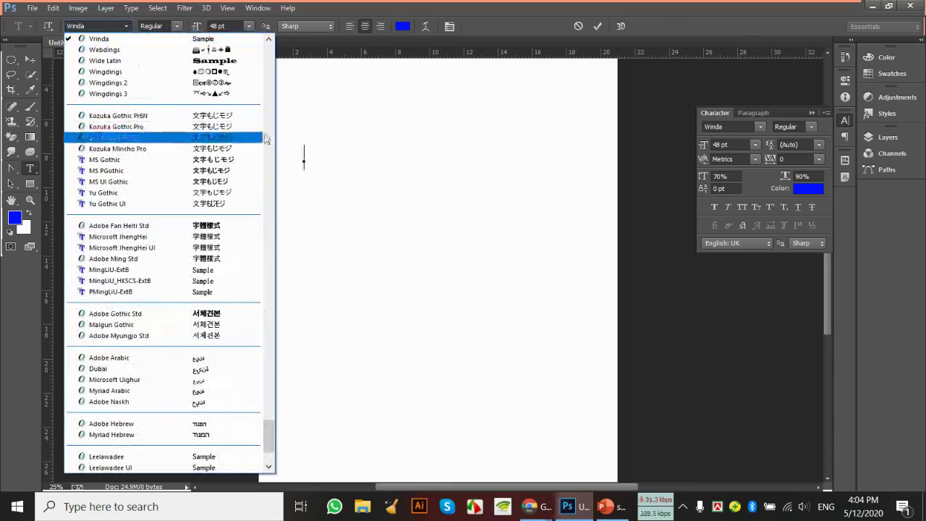
pyautogui.moveTo(264, 434); pyautogui.dragTo(262, 36)
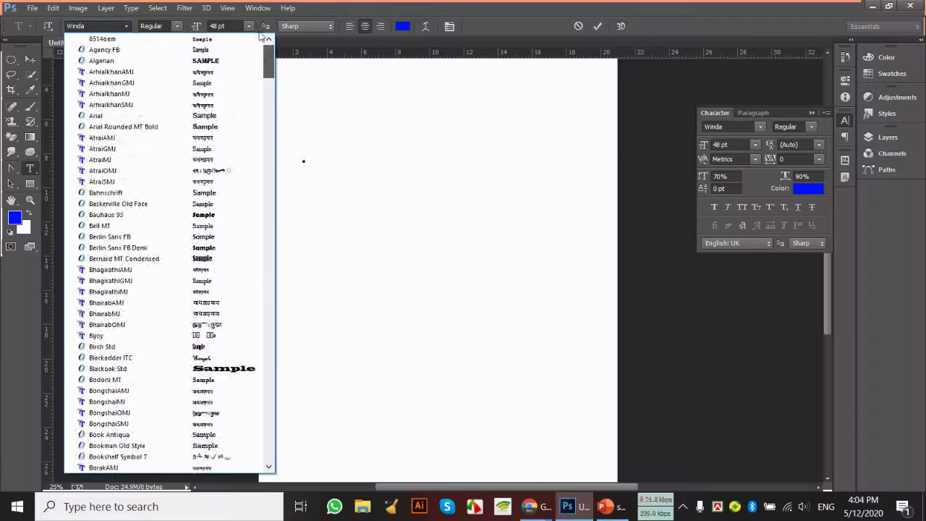
pyautogui.click(239, 130)
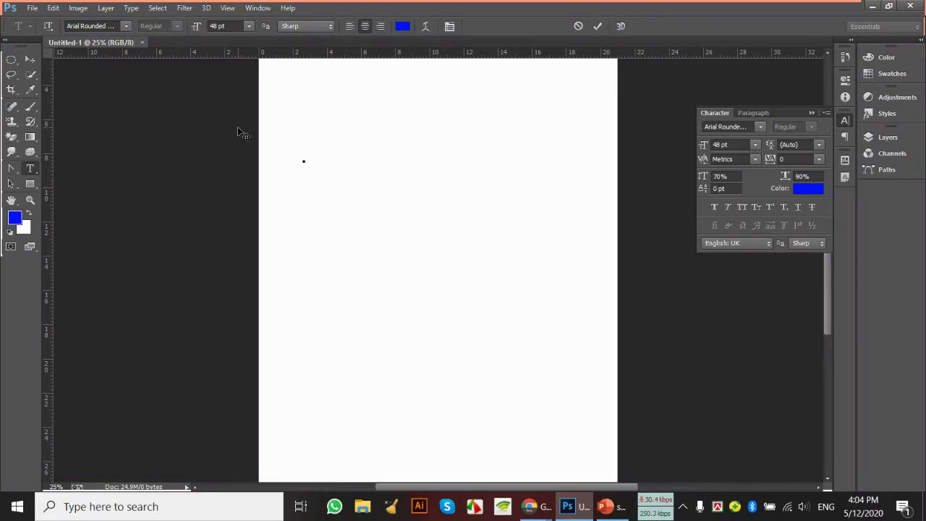
pyautogui.click(129, 24)
pyautogui.scroll(3, 145, 89)
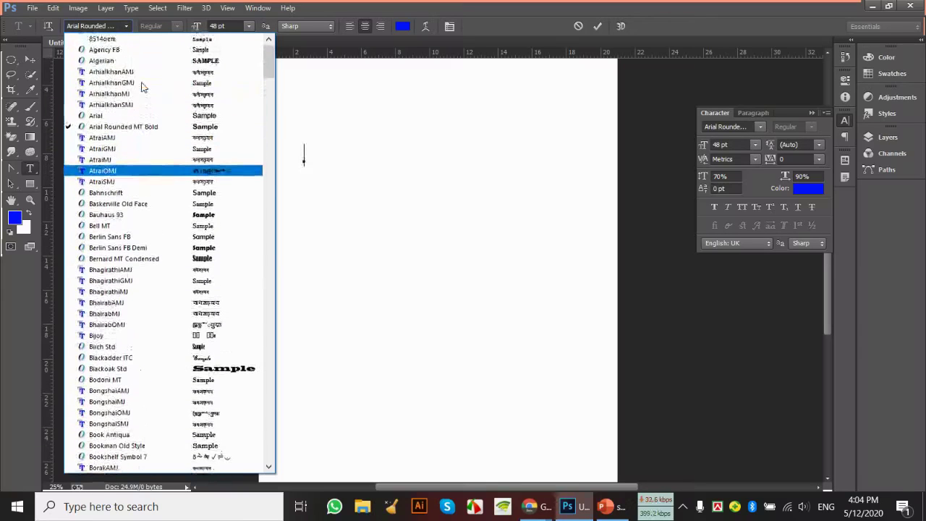
pyautogui.click(147, 87)
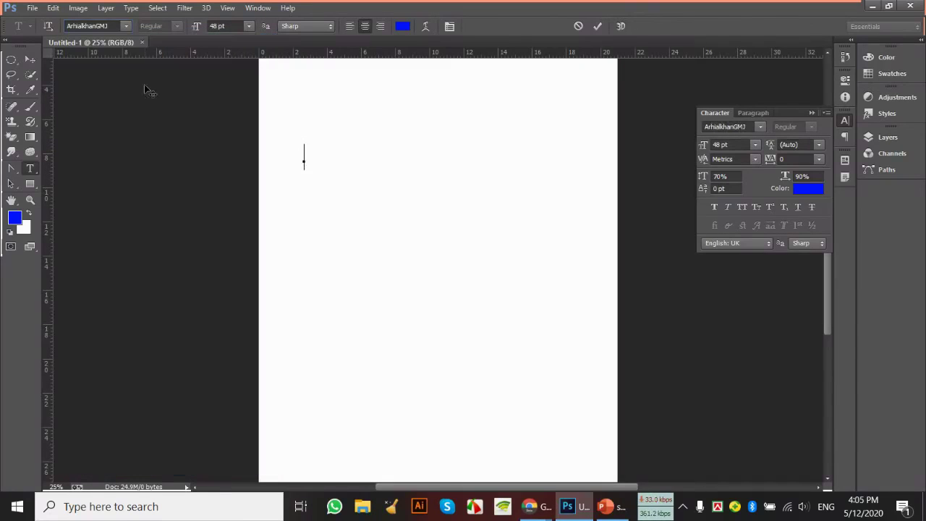
pyautogui.click(127, 25)
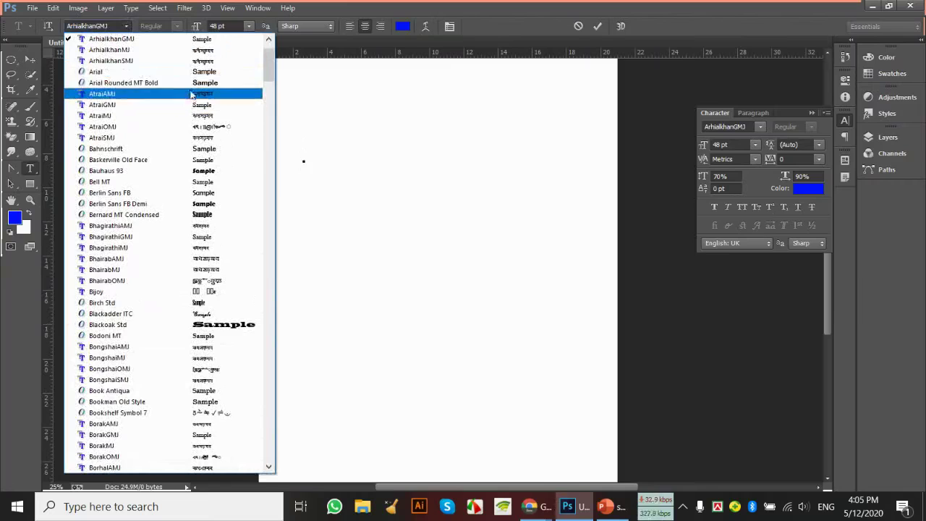
pyautogui.click(193, 84)
pyautogui.click(125, 25)
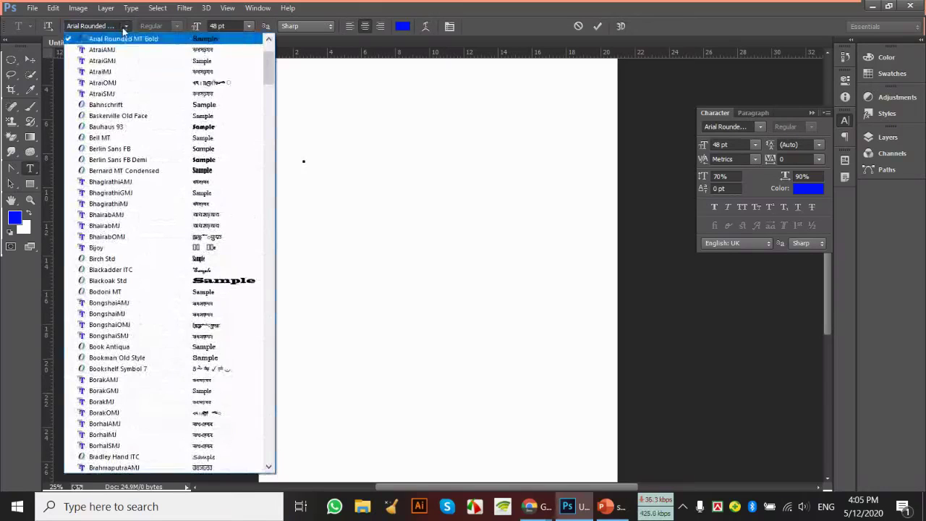
pyautogui.scroll(3, 138, 91)
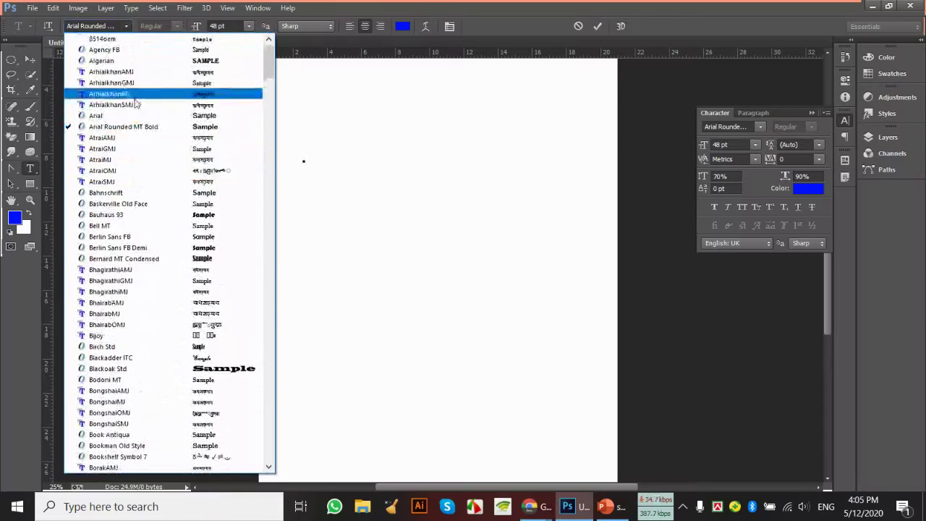
pyautogui.click(135, 116)
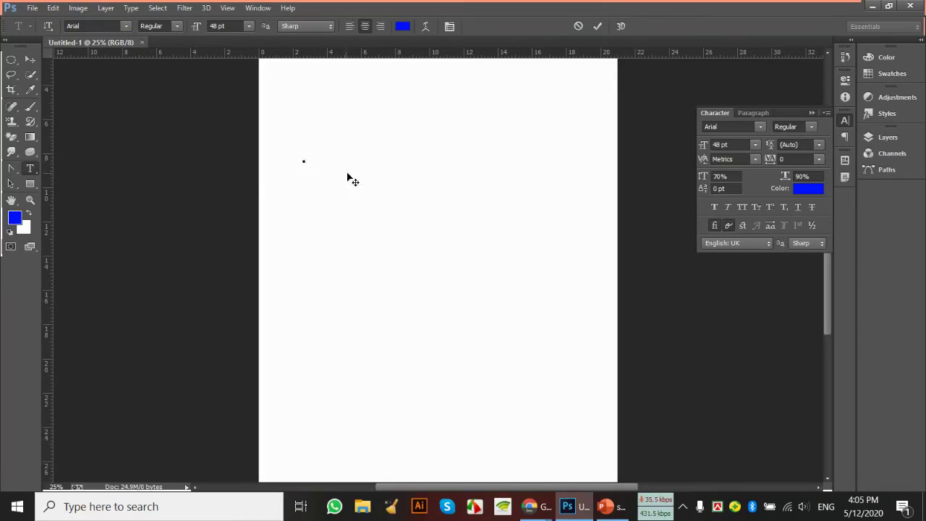
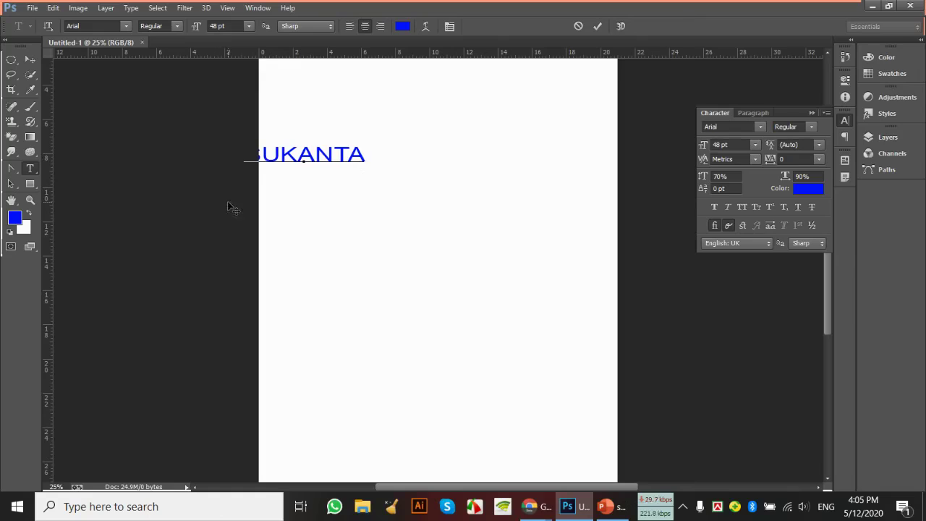
pyautogui.click(31, 62)
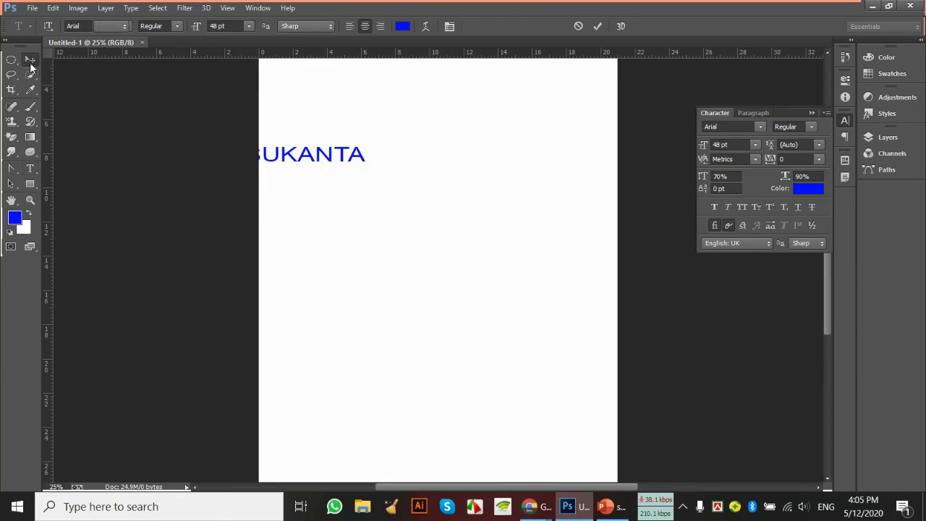
pyautogui.moveTo(331, 156); pyautogui.dragTo(421, 161)
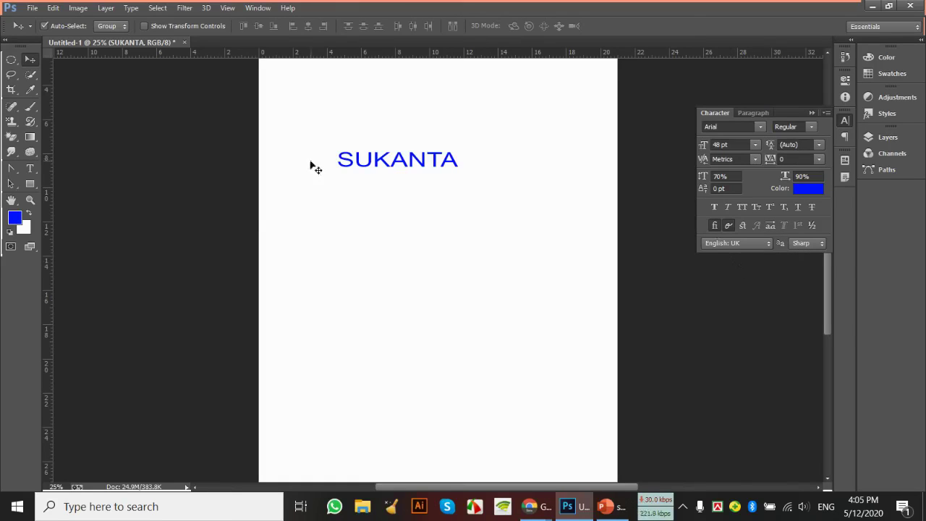
# Select SUKANTA and set it to 60 pt, with kerning left at Metrics after trying Optical
pyautogui.click(35, 167)
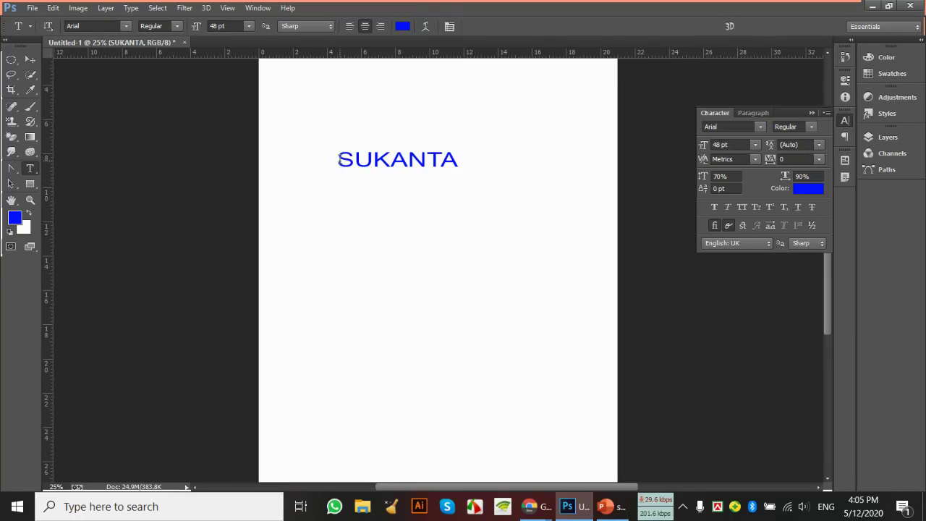
pyautogui.moveTo(337, 160); pyautogui.dragTo(456, 163)
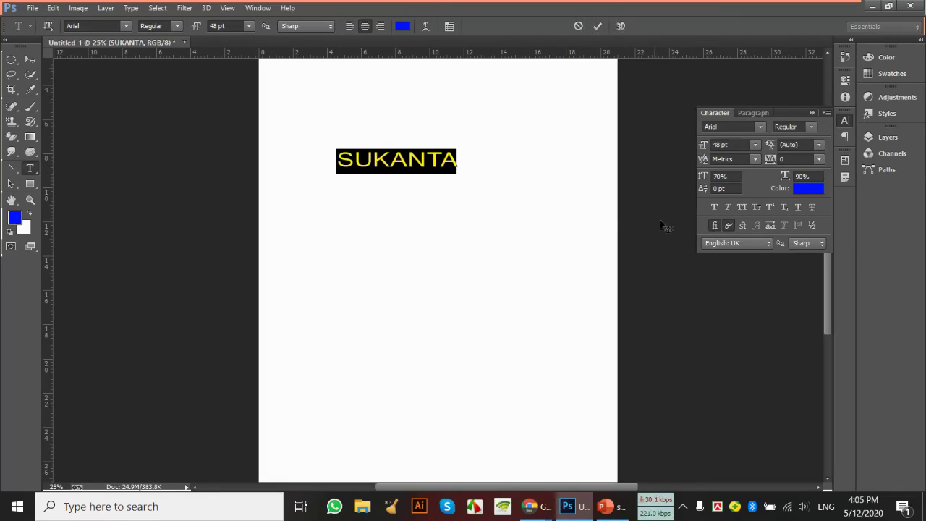
pyautogui.click(755, 145)
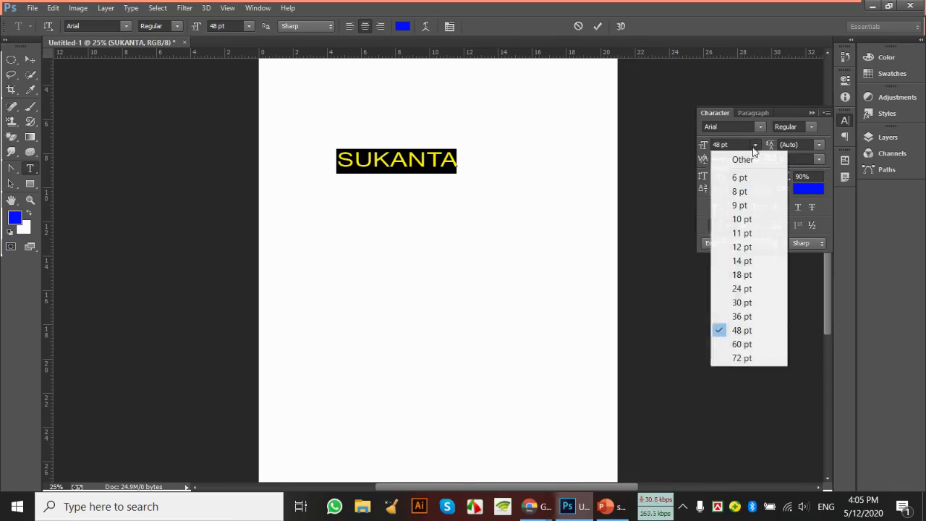
pyautogui.click(743, 344)
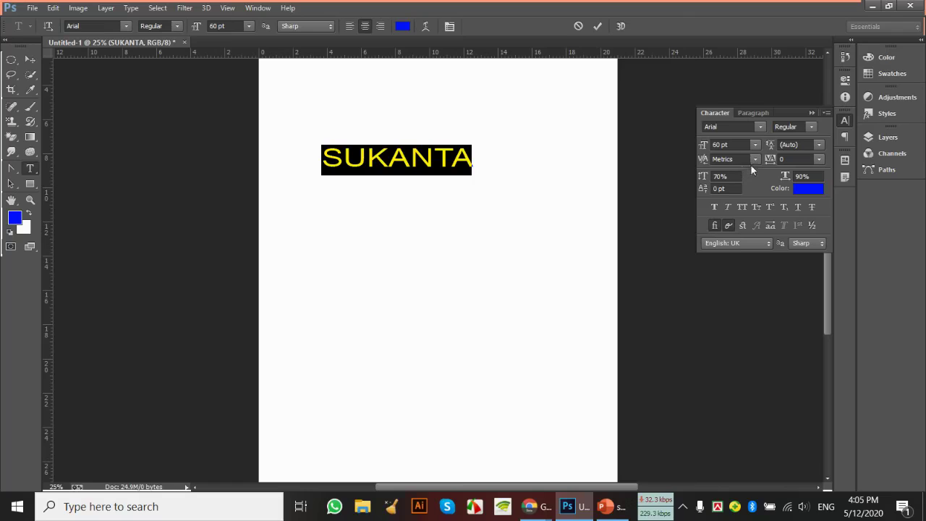
pyautogui.click(755, 159)
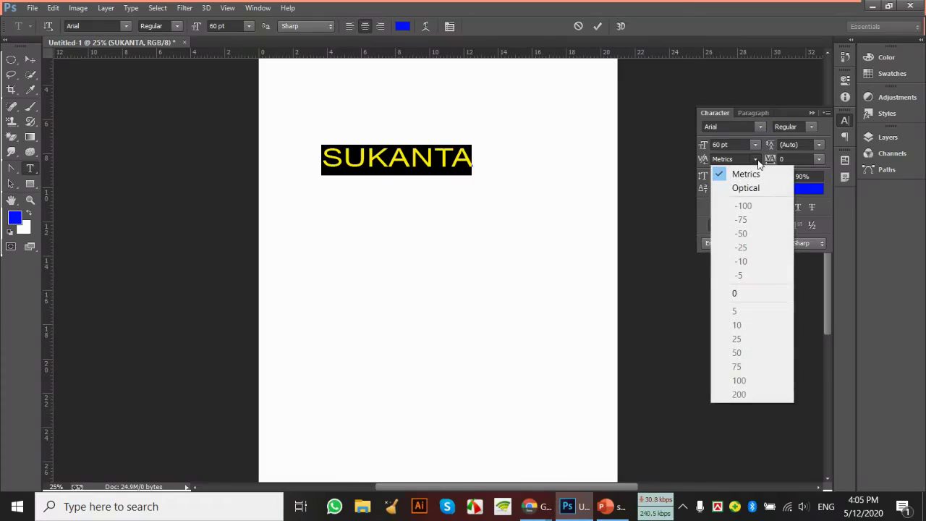
pyautogui.click(762, 189)
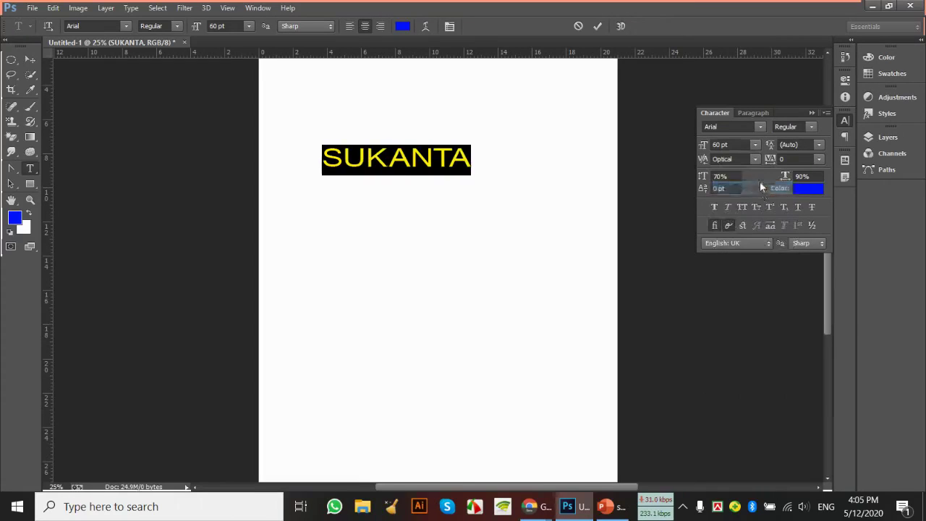
pyautogui.click(756, 160)
pyautogui.click(749, 176)
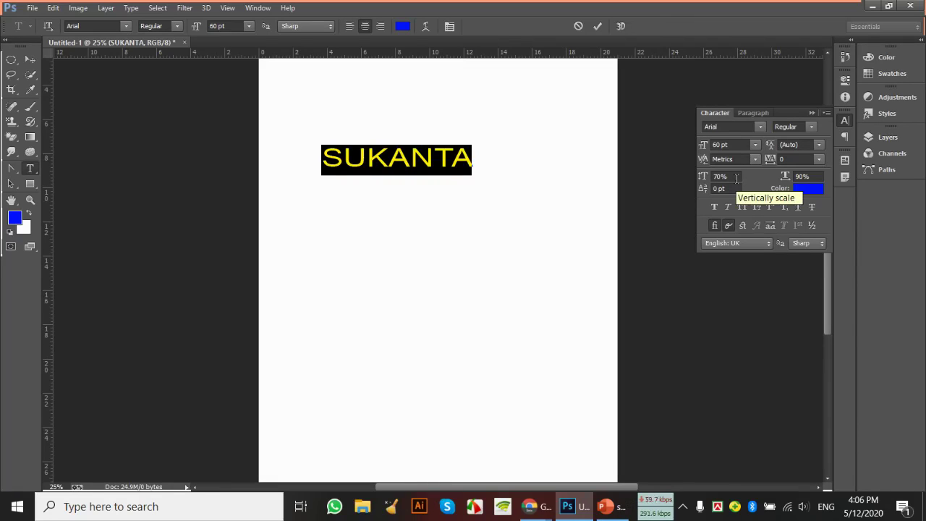
# Change SUKANTA's vertical scale from 70% and horizontal scale from 90% to 100%
pyautogui.click(731, 178)
pyautogui.click(706, 178)
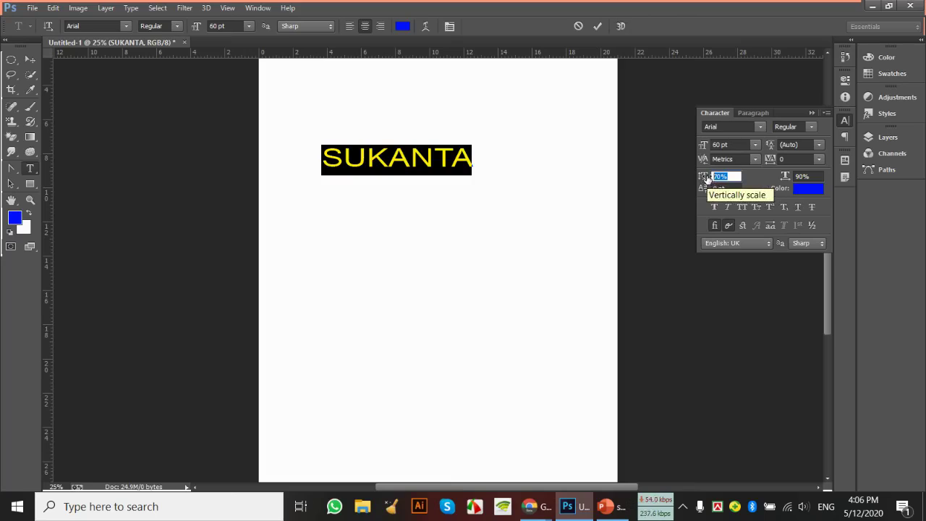
pyautogui.write('100')
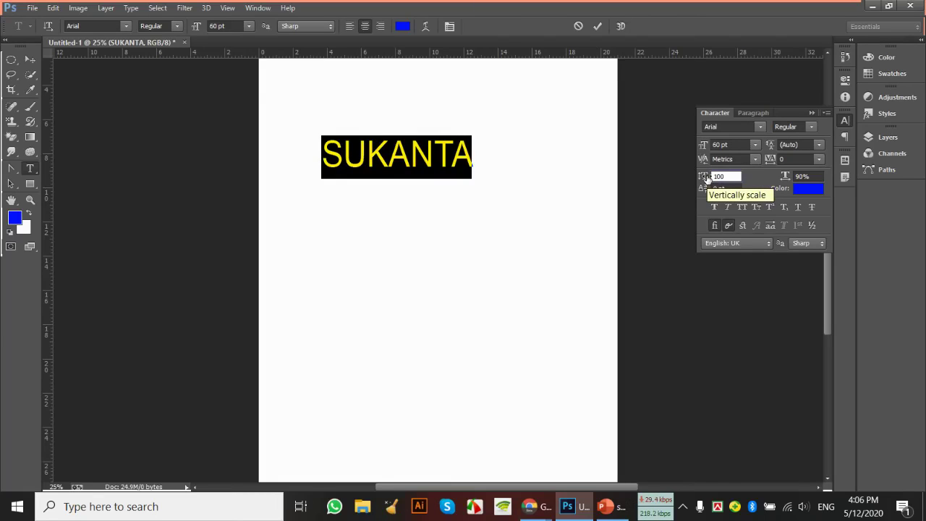
pyautogui.press('Tab')
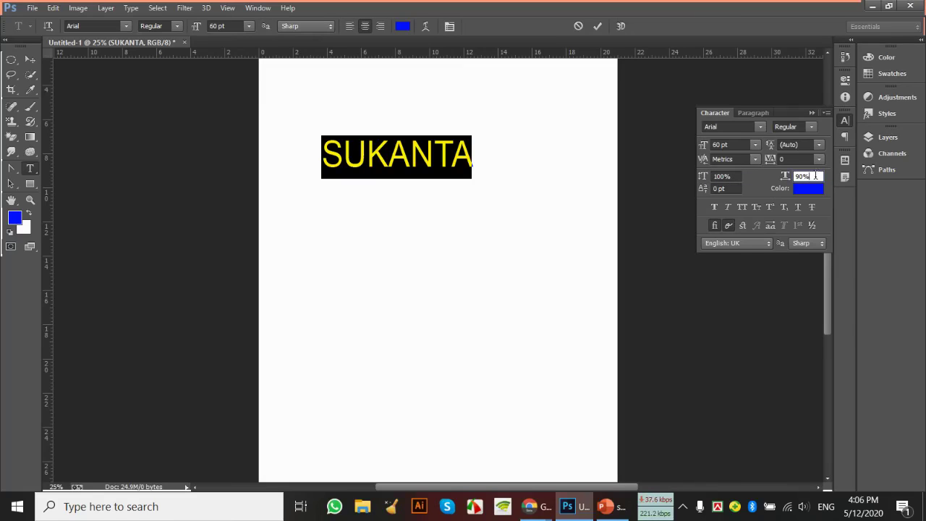
pyautogui.moveTo(815, 175); pyautogui.dragTo(796, 176)
pyautogui.write('100')
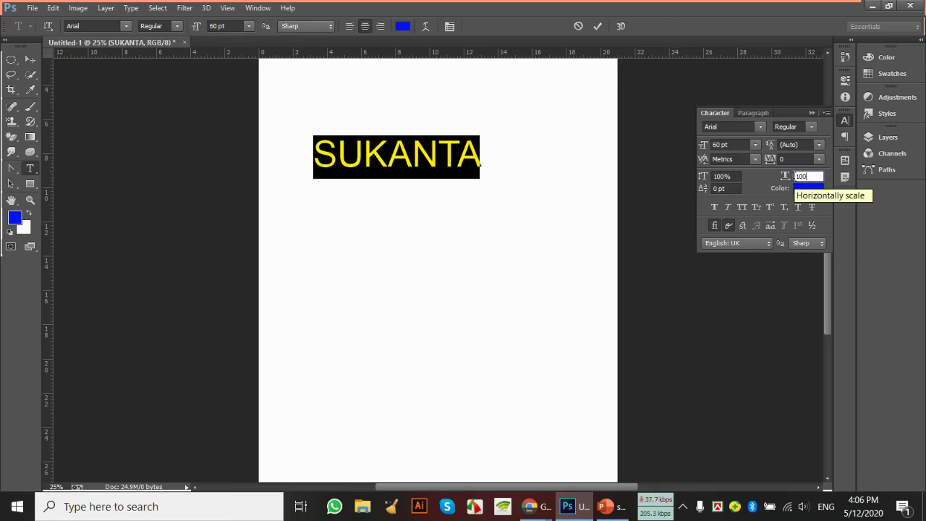
pyautogui.press('Return')
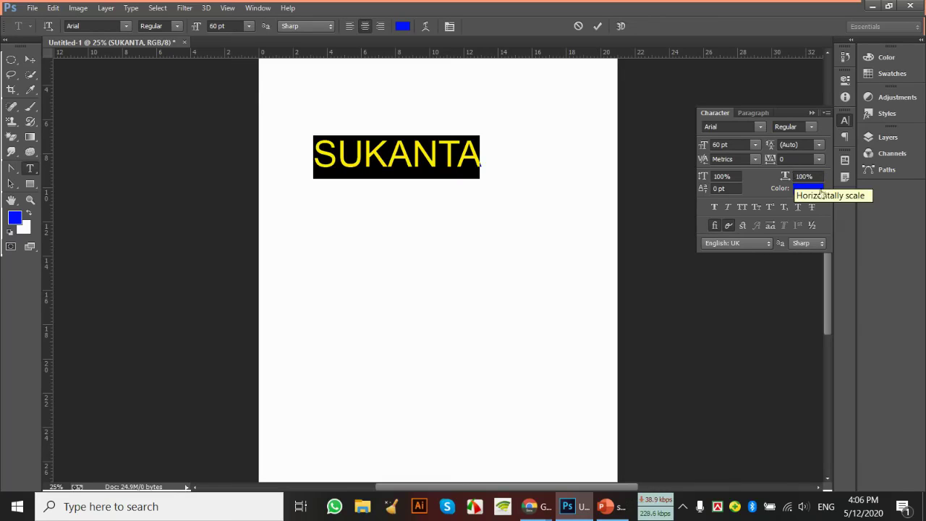
pyautogui.click(794, 176)
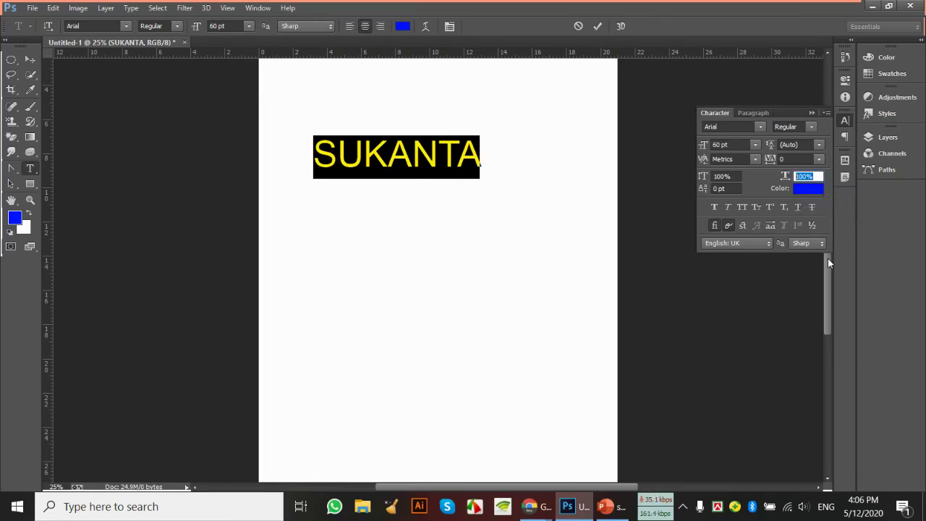
pyautogui.write('50')
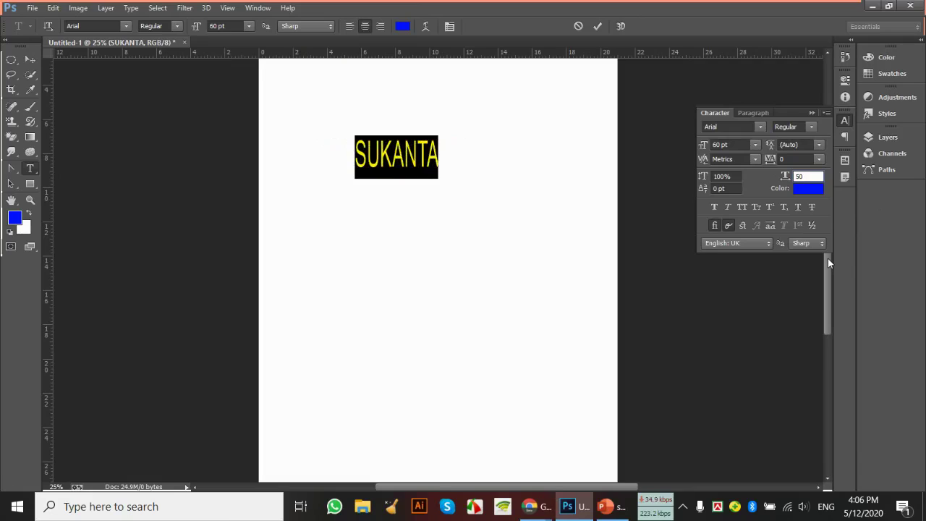
pyautogui.press('BackSpace')
pyautogui.press('BackSpace')
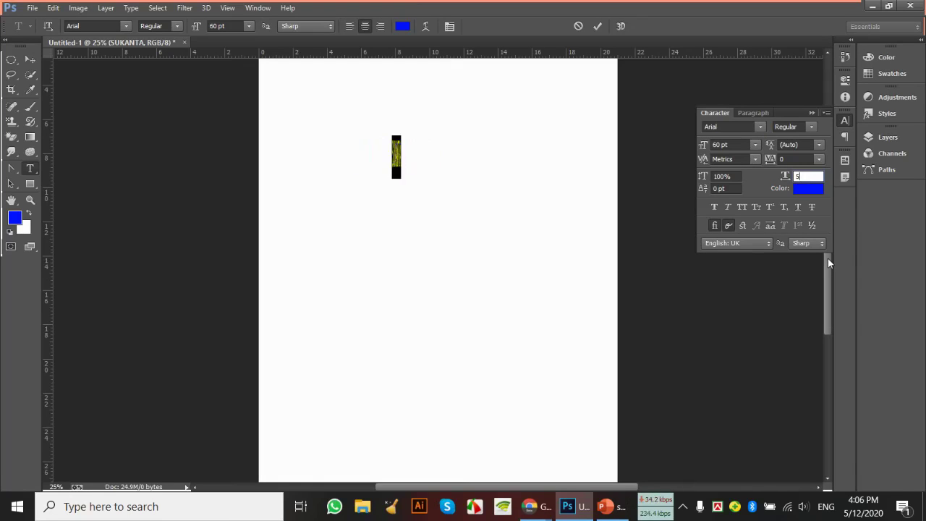
pyautogui.write('10')
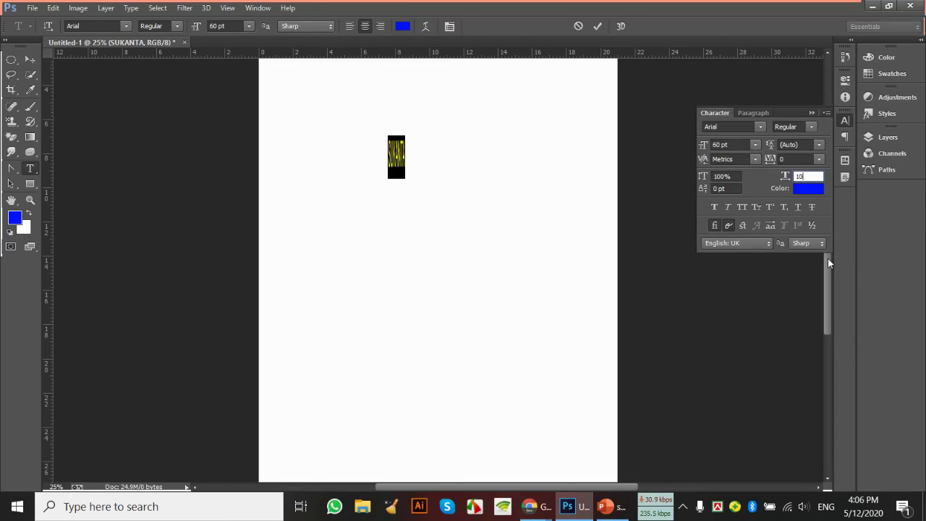
pyautogui.write('0')
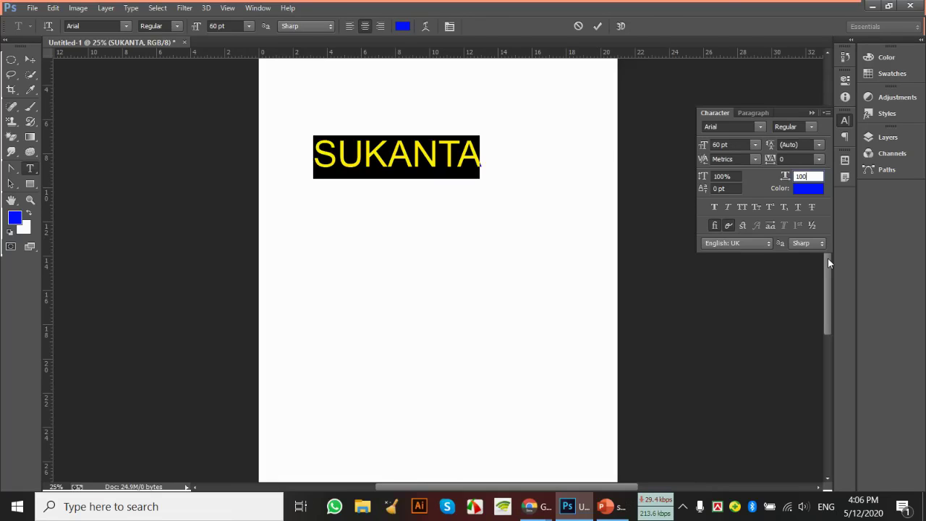
# Set SUKANTA in Baskerville Old Face and bring up the Type tool's variants
pyautogui.click(760, 128)
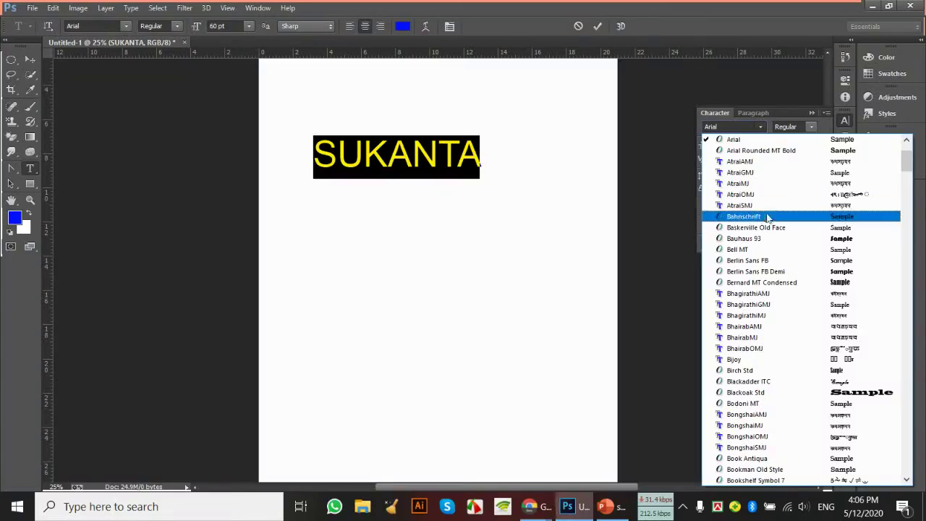
pyautogui.click(767, 226)
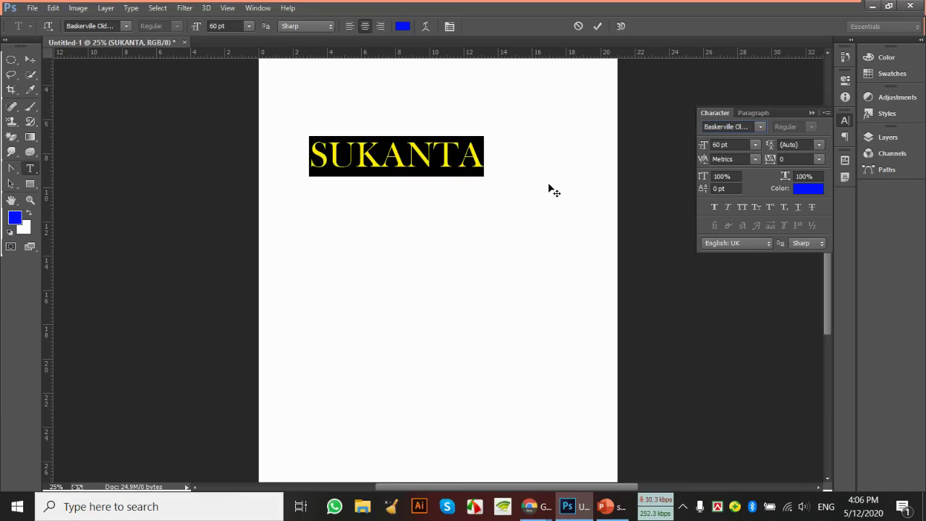
pyautogui.rightClick(30, 168)
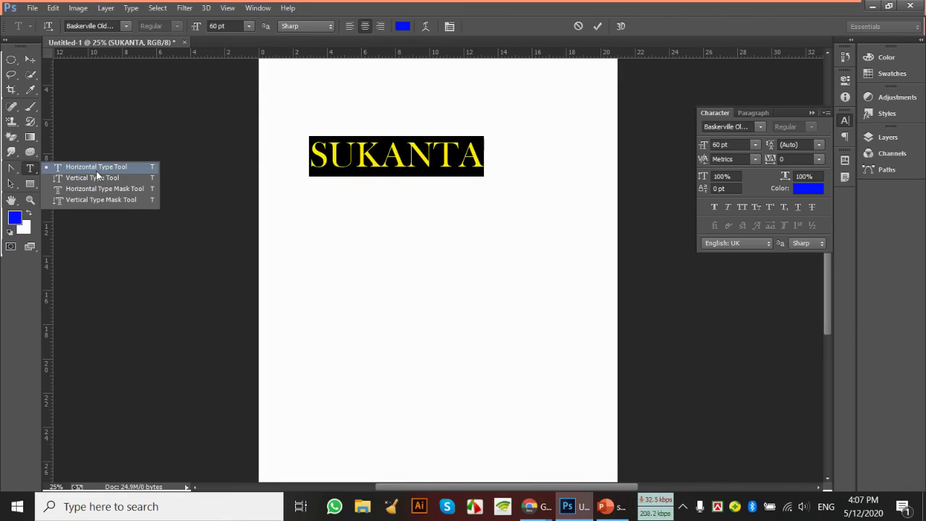
# With the Horizontal Type Tool, select the whole word SUKANTA and open its text colour picker
pyautogui.click(122, 168)
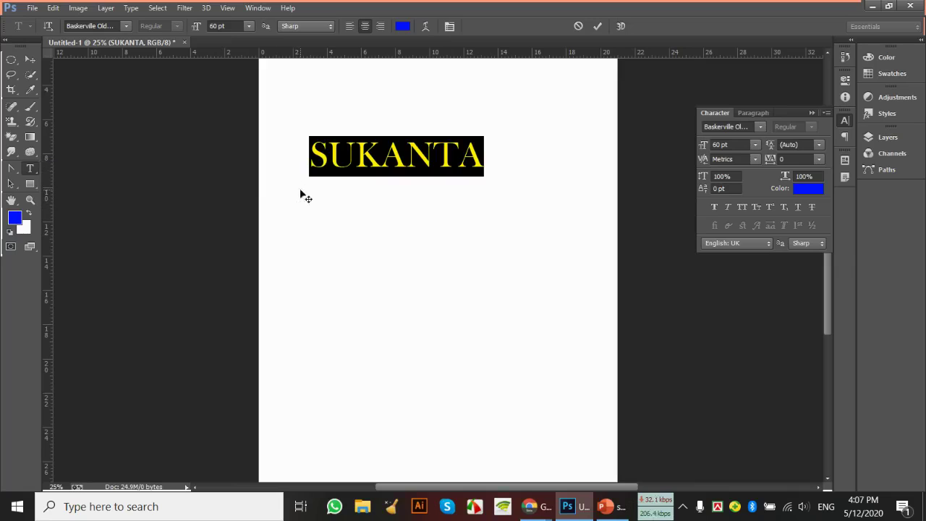
pyautogui.click(369, 154)
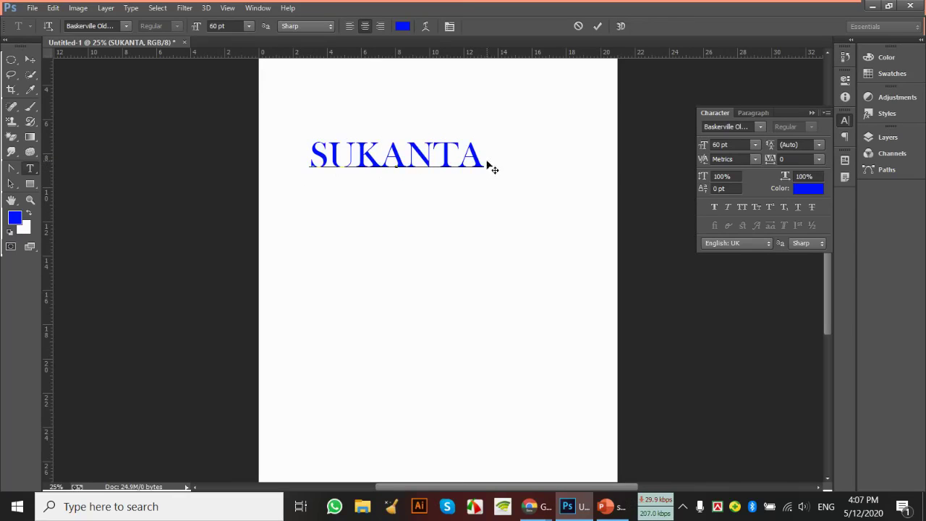
pyautogui.moveTo(483, 155); pyautogui.dragTo(309, 148)
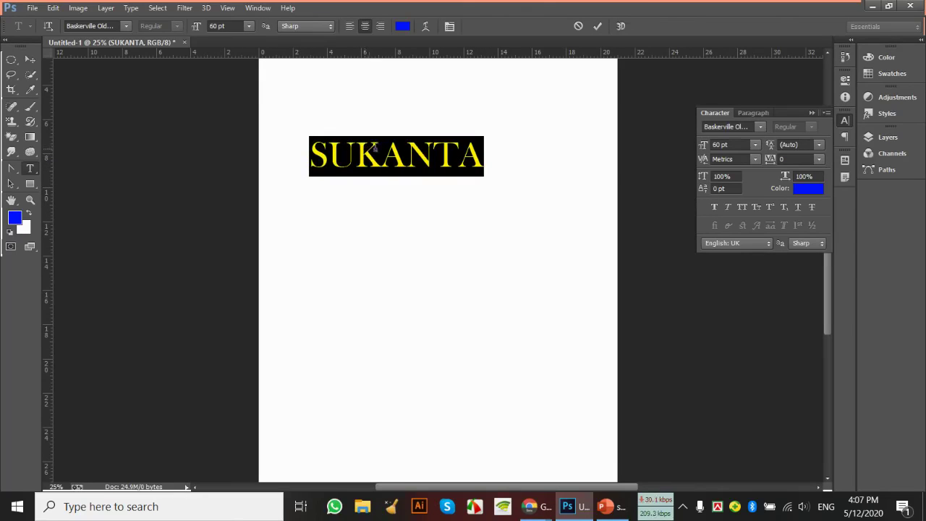
pyautogui.click(380, 155)
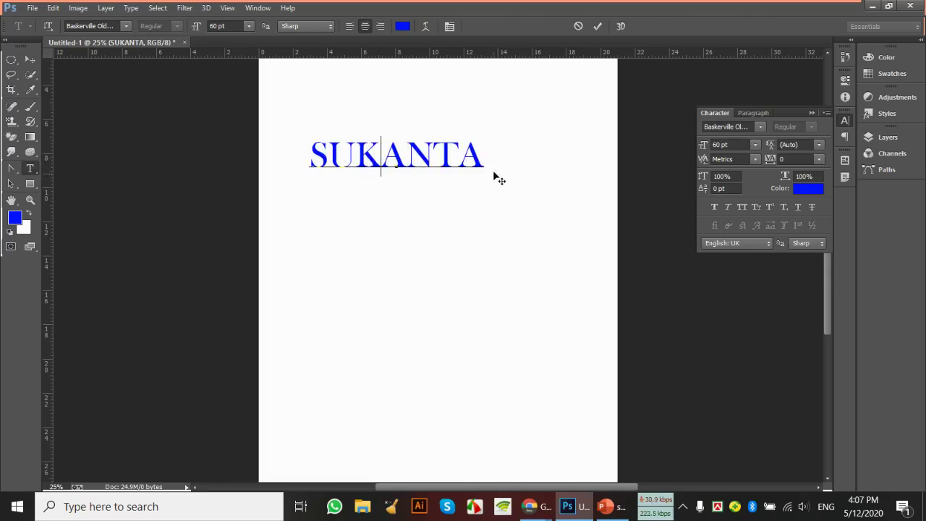
pyautogui.moveTo(483, 155); pyautogui.dragTo(311, 158)
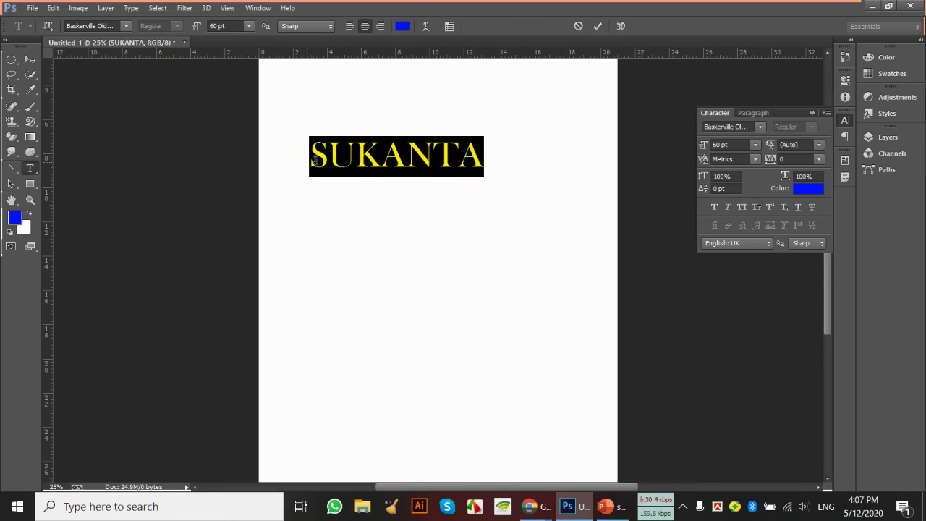
pyautogui.click(800, 189)
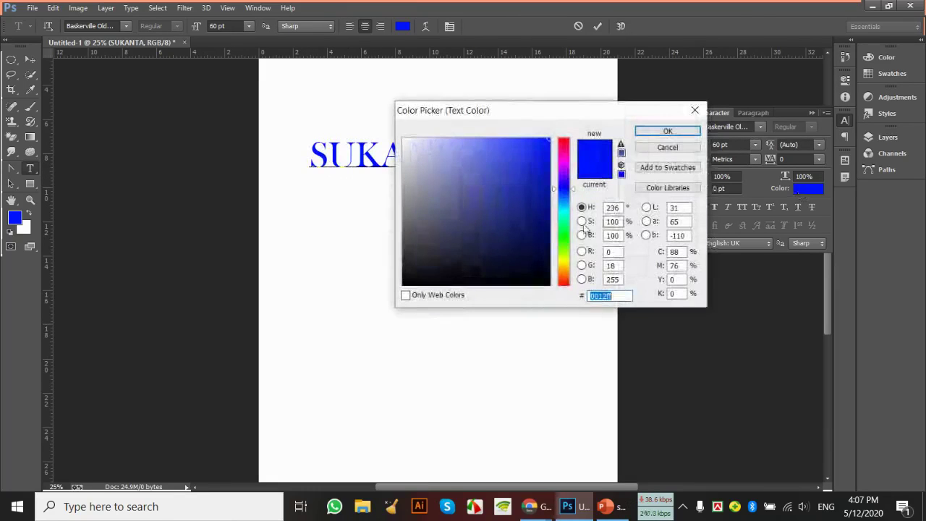
# Try red, green and magenta hues, then confirm bright blue #0332fd for SUKANTA
pyautogui.click(563, 283)
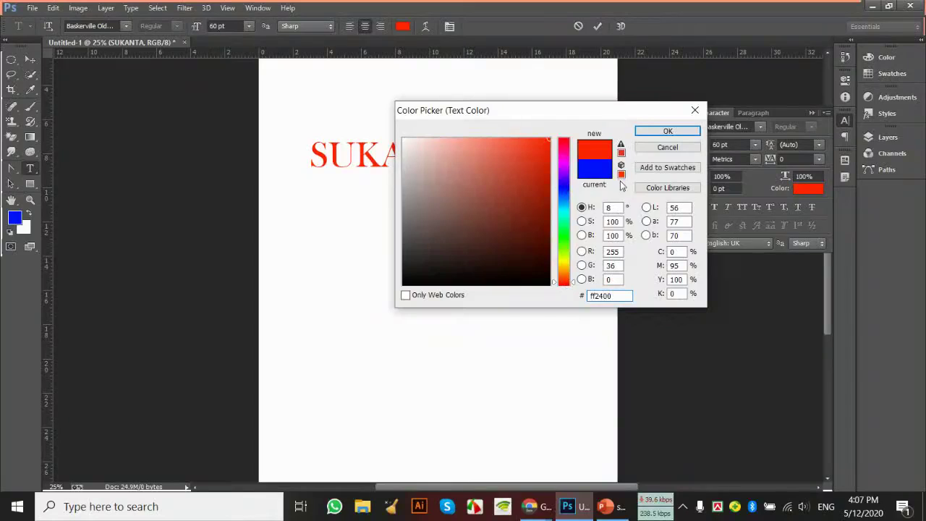
pyautogui.click(548, 188)
pyautogui.moveTo(549, 188); pyautogui.dragTo(539, 242)
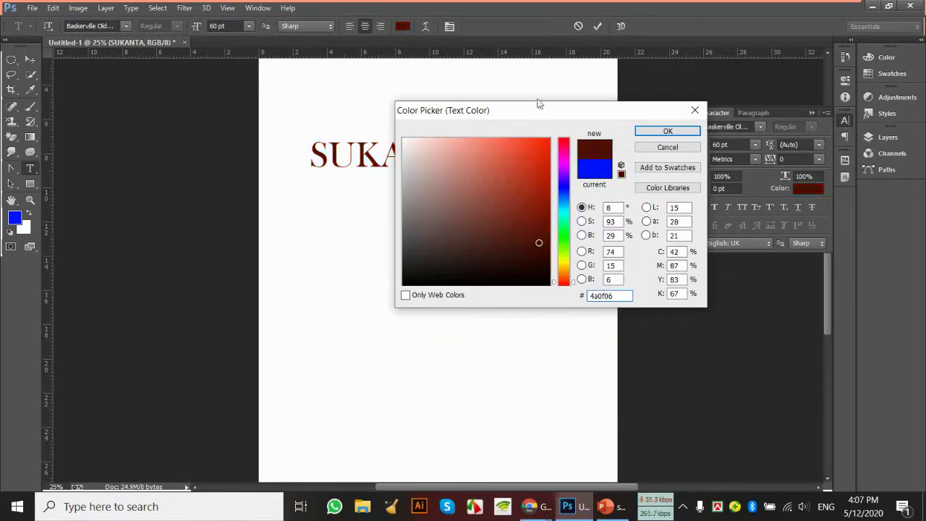
pyautogui.moveTo(538, 116); pyautogui.dragTo(526, 248)
pyautogui.click(527, 281)
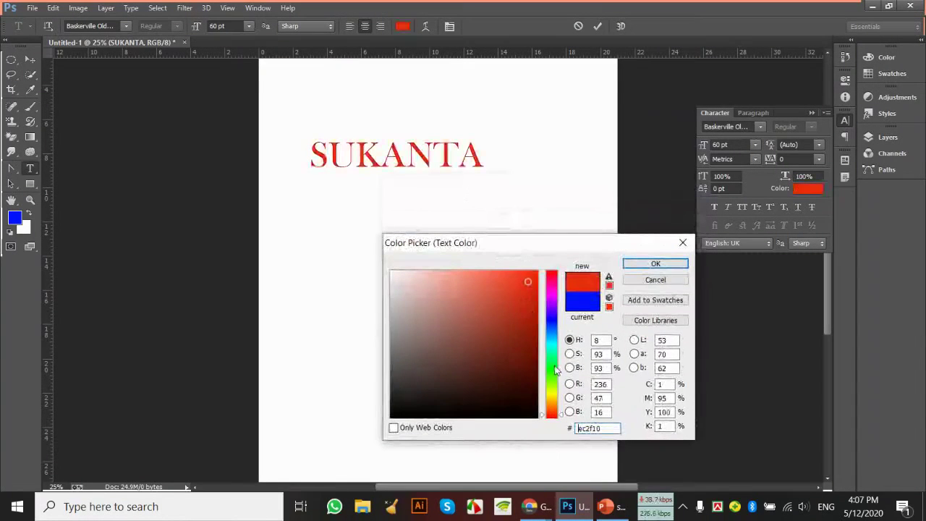
pyautogui.moveTo(556, 373)
pyautogui.mouseDown()
pyautogui.moveTo(549, 291)
pyautogui.moveTo(553, 361)
pyautogui.moveTo(551, 301)
pyautogui.mouseUp()
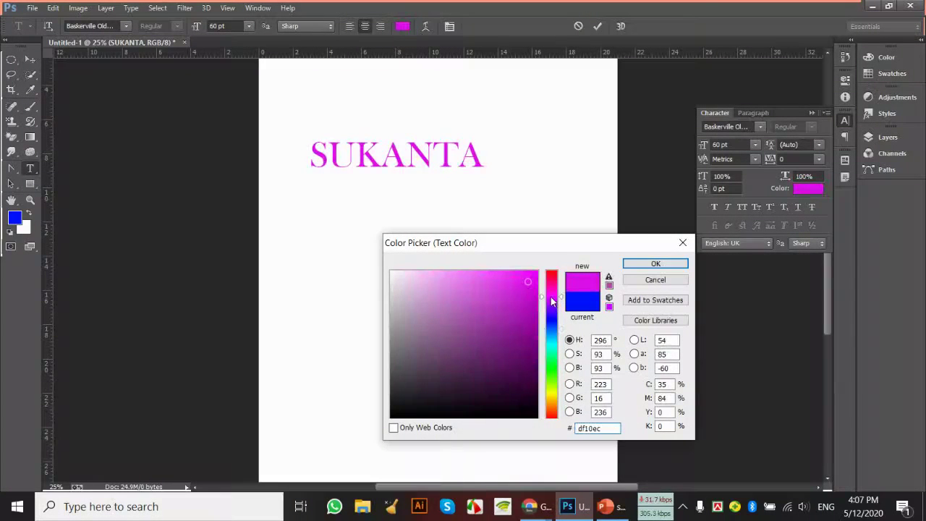
pyautogui.click(536, 333)
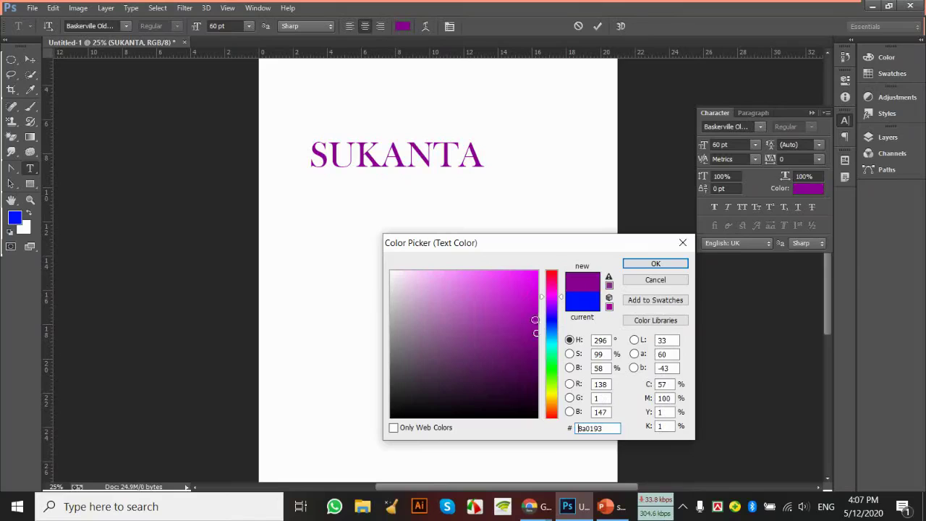
pyautogui.moveTo(536, 319); pyautogui.dragTo(543, 270)
pyautogui.moveTo(554, 380); pyautogui.dragTo(551, 371)
pyautogui.click(551, 324)
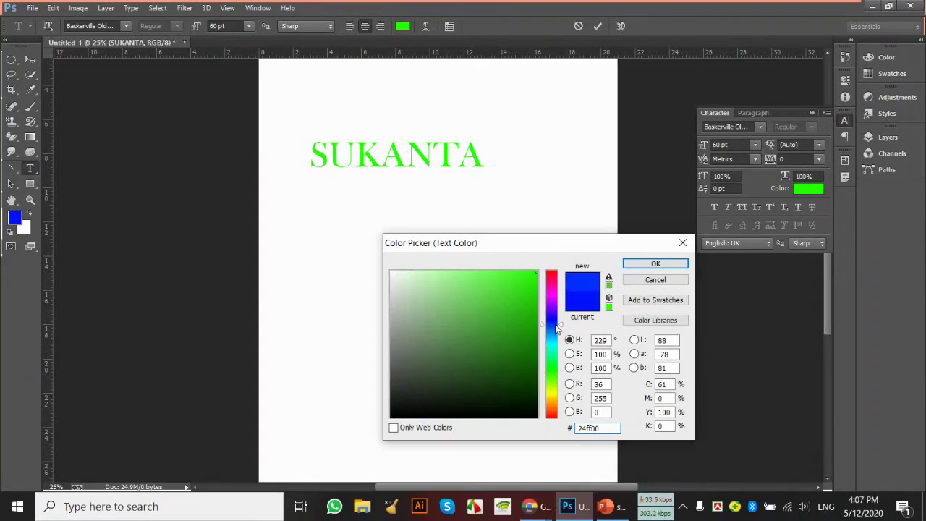
pyautogui.click(536, 332)
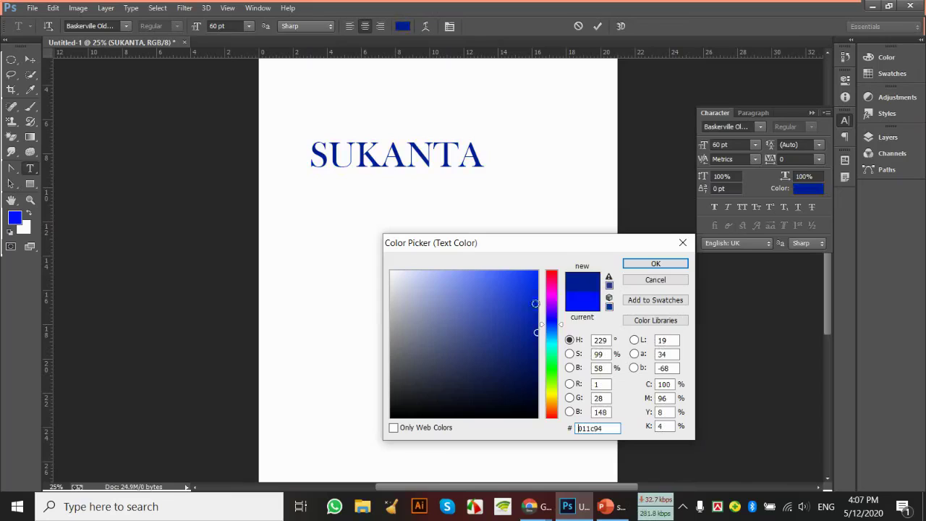
pyautogui.click(535, 272)
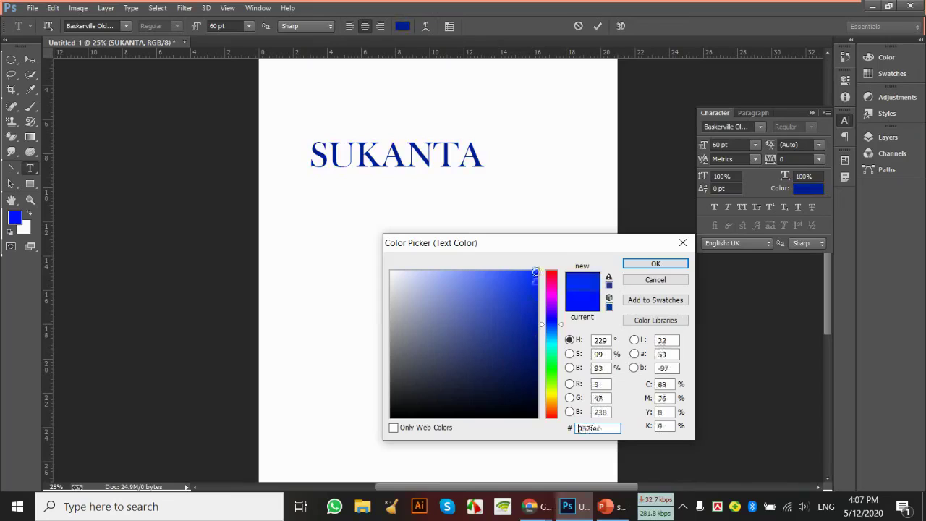
pyautogui.click(643, 265)
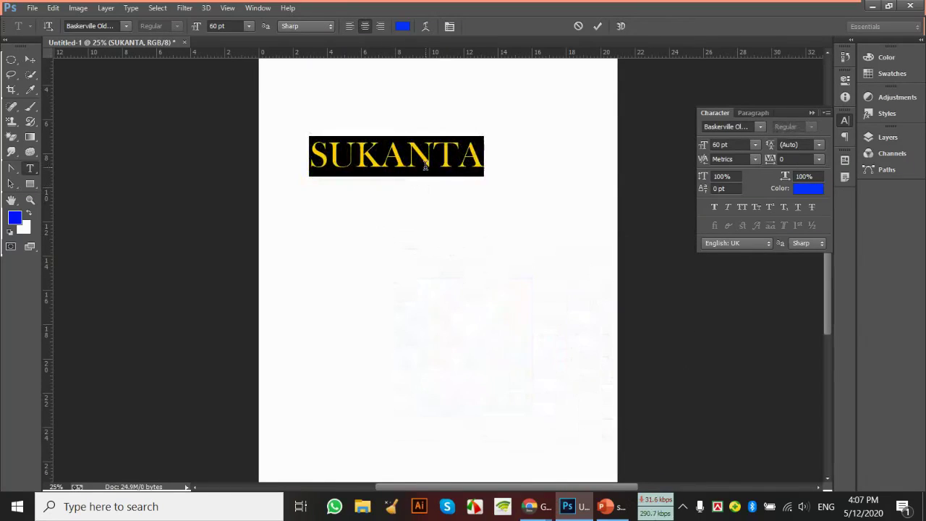
# Apply an Arc warp to SUKANTA with +84 bend and 0 horizontal and vertical distortion
pyautogui.click(426, 27)
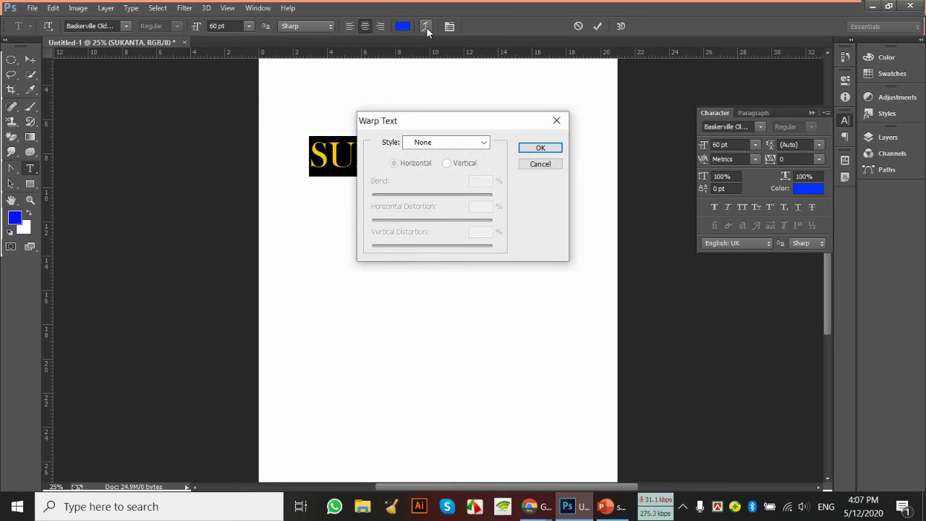
pyautogui.click(471, 143)
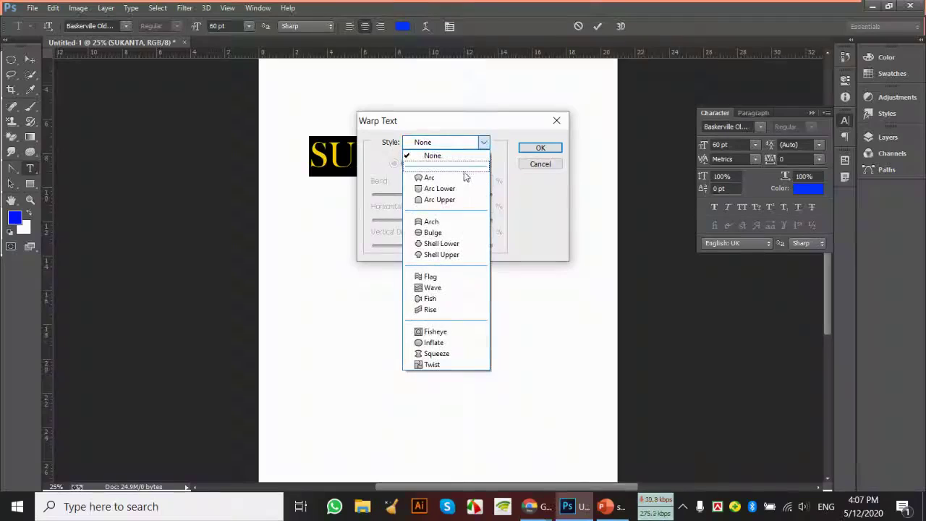
pyautogui.click(464, 178)
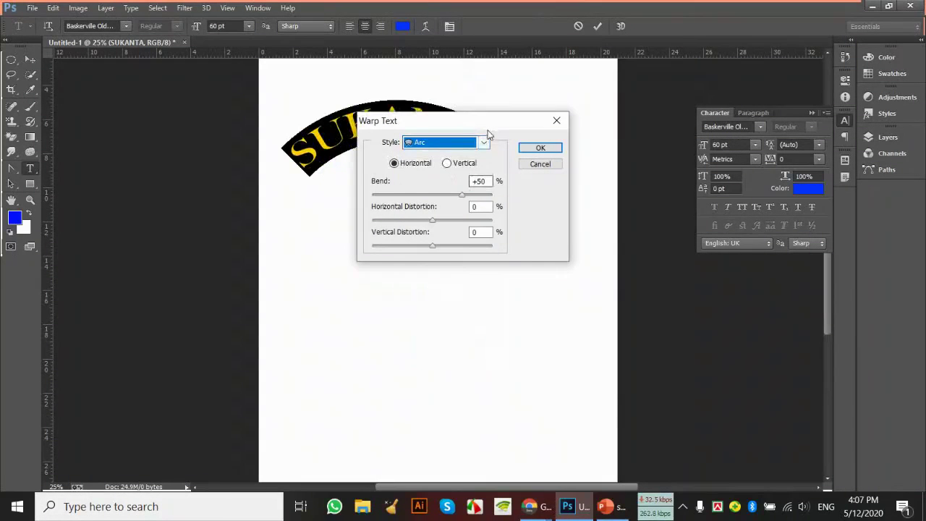
pyautogui.moveTo(488, 124); pyautogui.dragTo(549, 264)
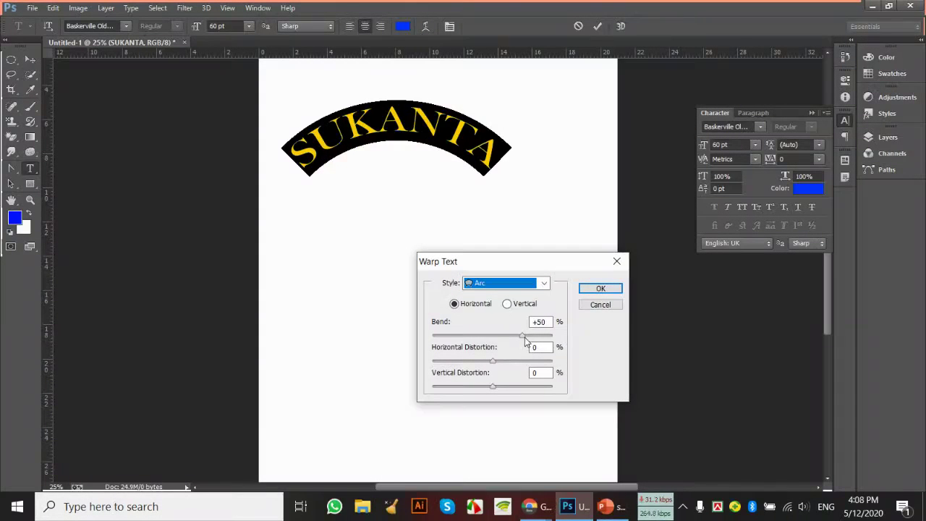
pyautogui.moveTo(524, 337); pyautogui.dragTo(543, 337)
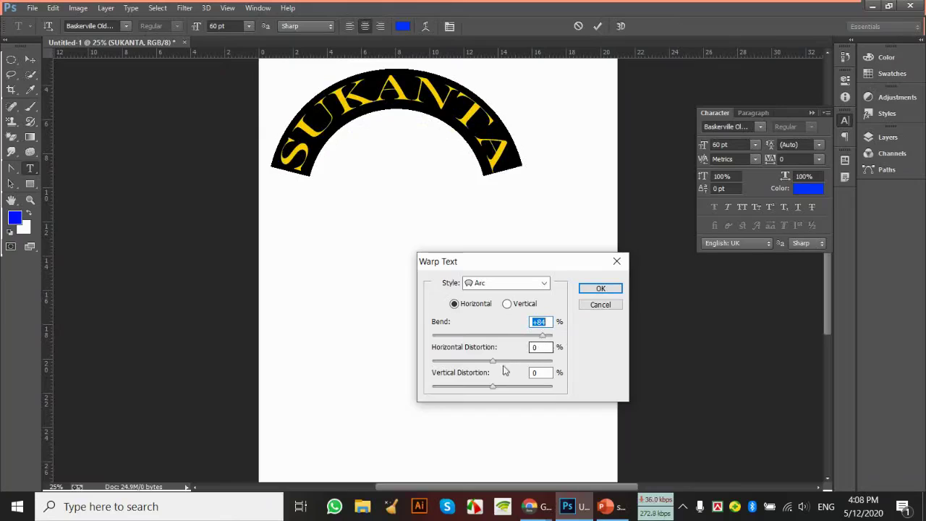
pyautogui.moveTo(492, 360)
pyautogui.mouseDown()
pyautogui.moveTo(531, 360)
pyautogui.moveTo(477, 363)
pyautogui.moveTo(494, 361)
pyautogui.moveTo(470, 353)
pyautogui.moveTo(501, 353)
pyautogui.mouseUp()
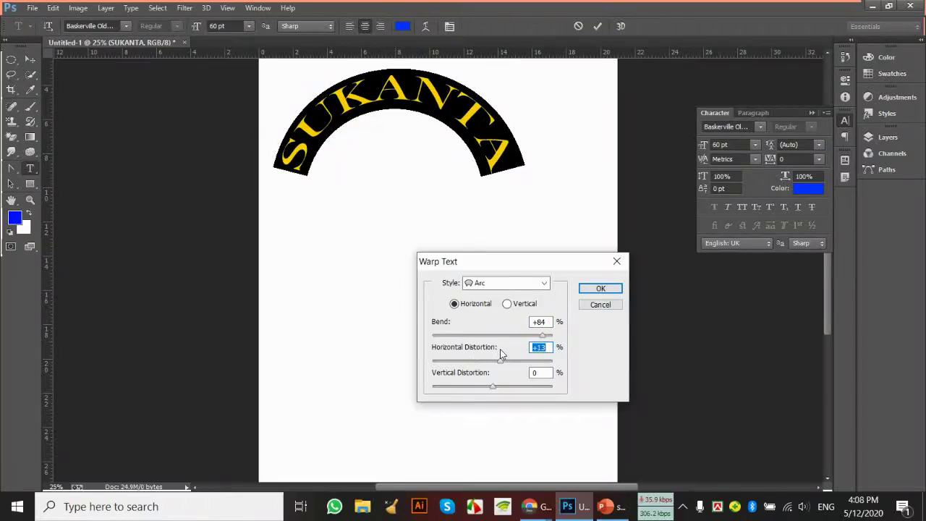
pyautogui.write('0')
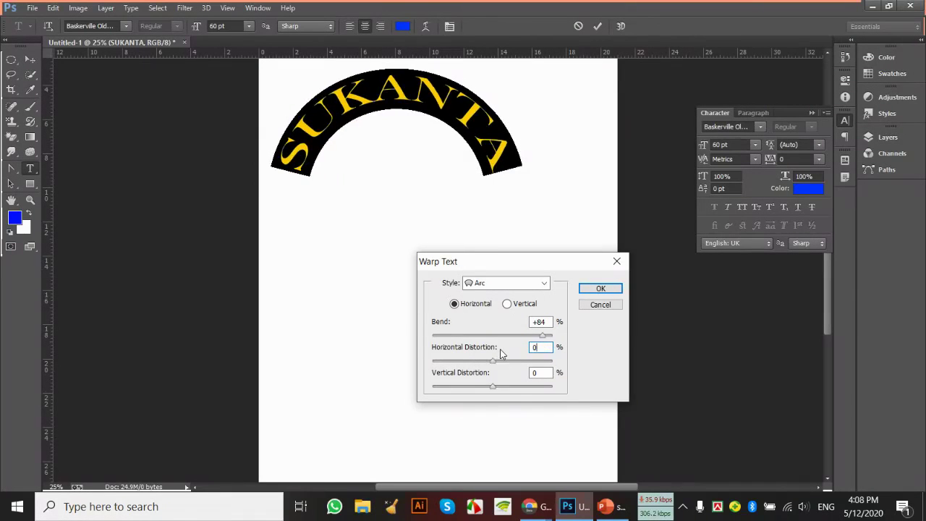
pyautogui.moveTo(494, 387)
pyautogui.mouseDown()
pyautogui.moveTo(520, 389)
pyautogui.moveTo(467, 389)
pyautogui.moveTo(495, 395)
pyautogui.mouseUp()
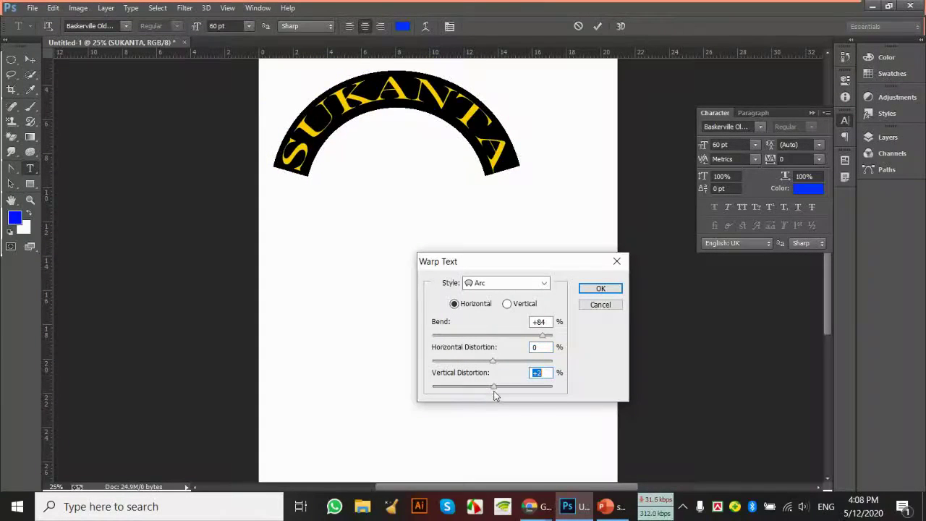
pyautogui.write('0')
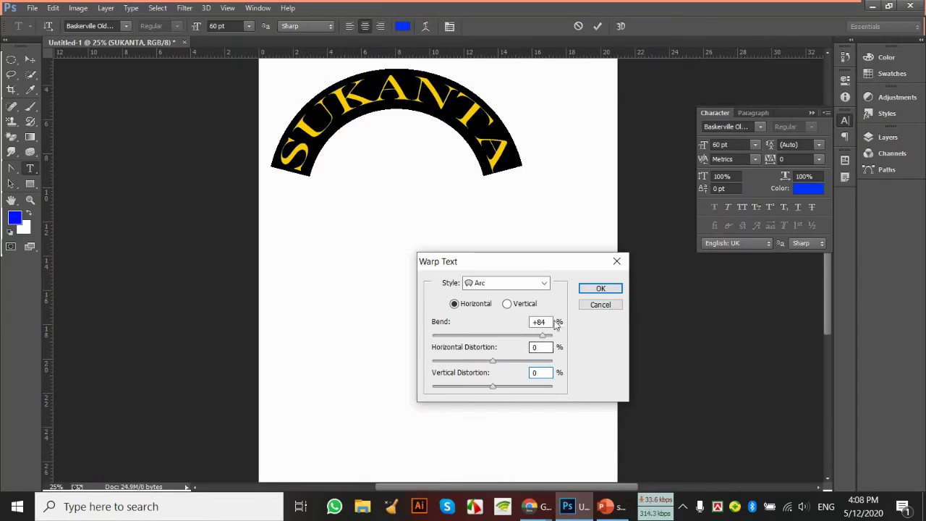
pyautogui.click(590, 290)
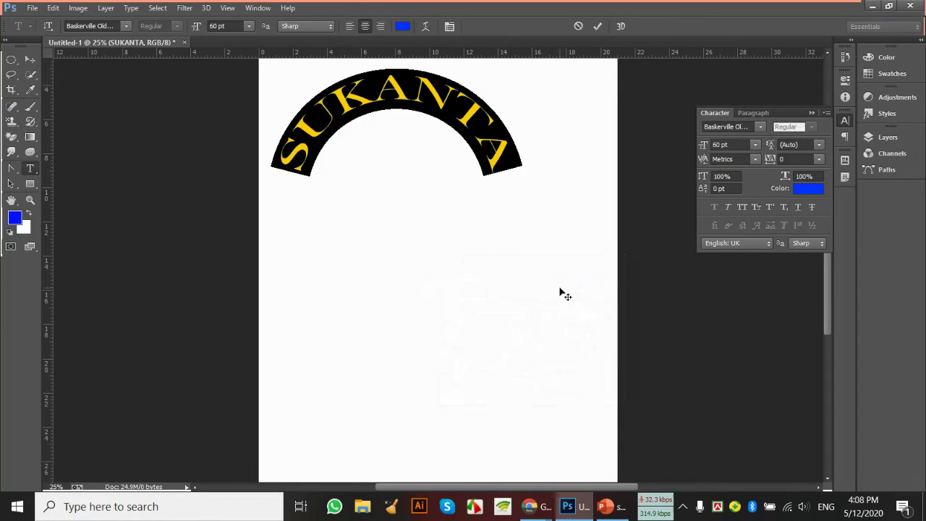
# Commit the arched text, nudge it slightly right and down, and switch to the Live Producer window
pyautogui.click(32, 60)
pyautogui.moveTo(405, 97); pyautogui.dragTo(436, 112)
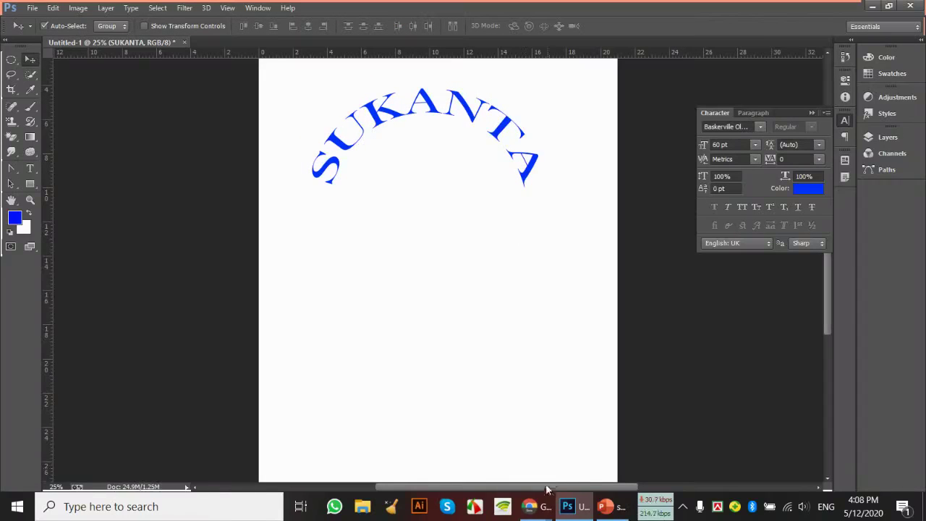
pyautogui.moveTo(531, 505)
pyautogui.click(417, 409)
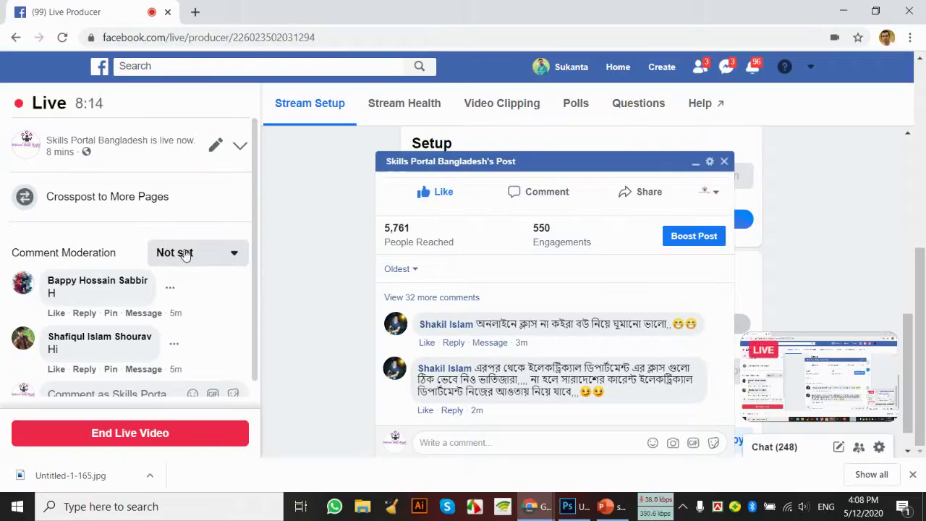
# Dismiss the page post popup, scroll through the latest Live Producer comments, and go back to Photoshop
pyautogui.click(724, 161)
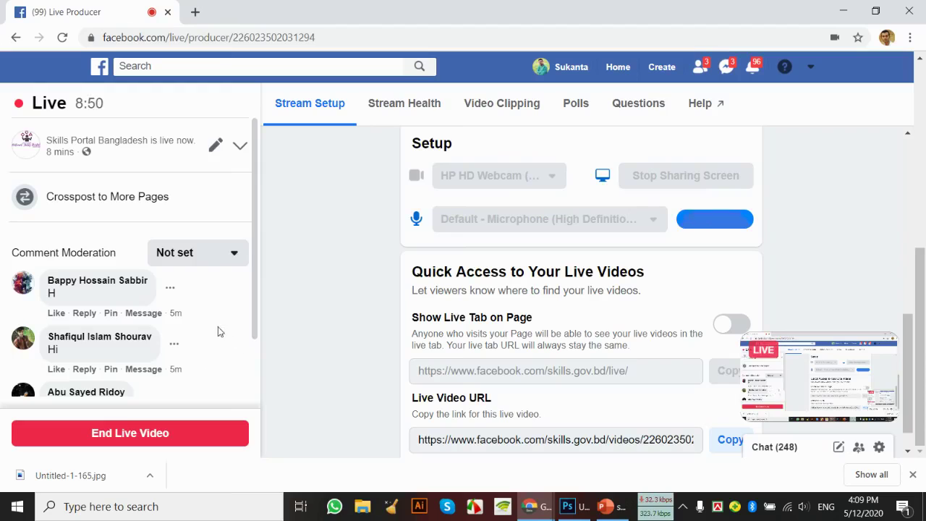
pyautogui.scroll(-1, 220, 329)
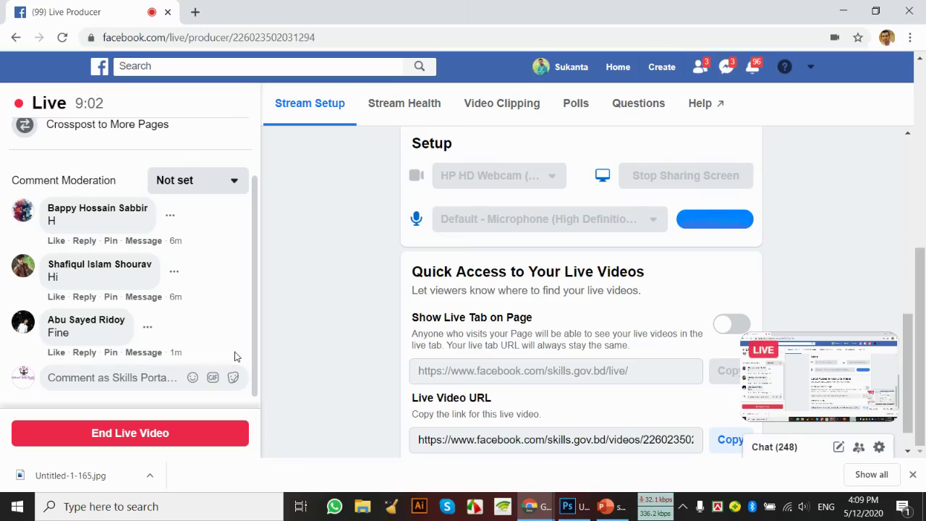
pyautogui.moveTo(546, 492)
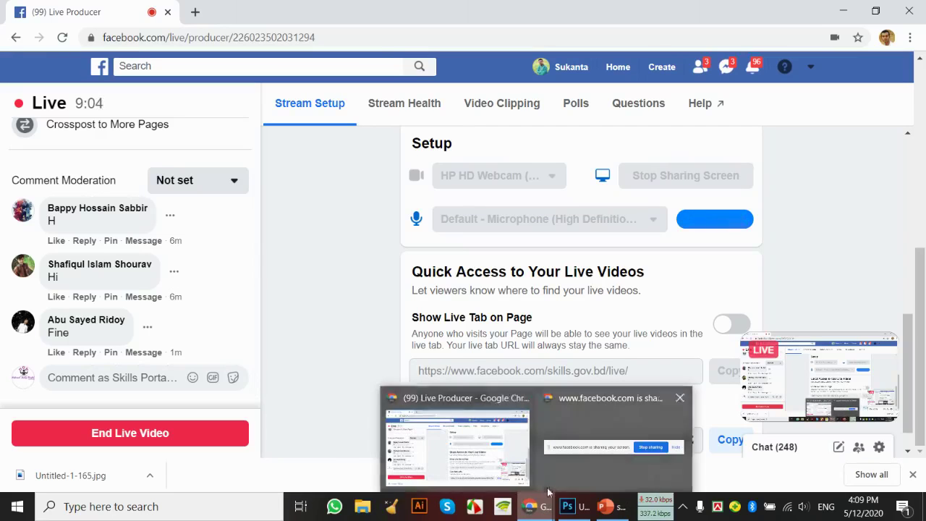
pyautogui.click(567, 506)
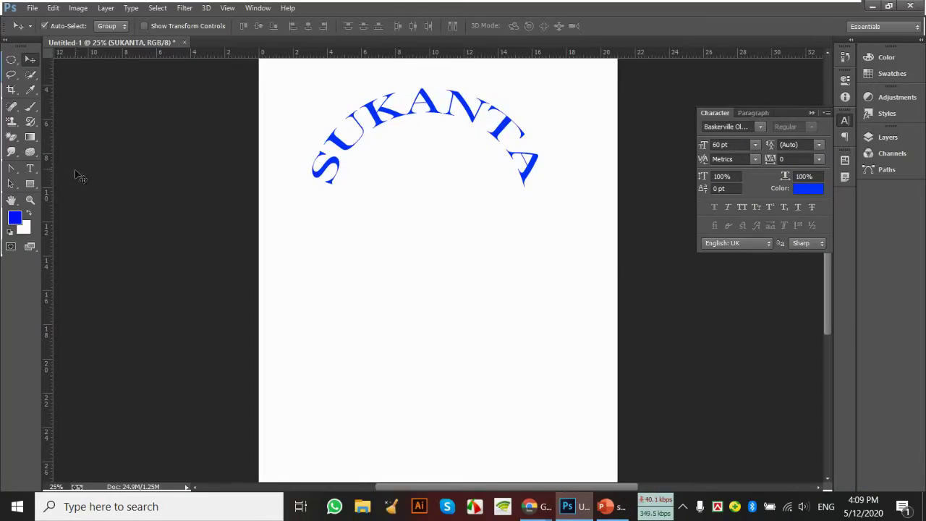
# Switch to the Vertical Type Tool from the Type tool flyout
pyautogui.click(31, 171)
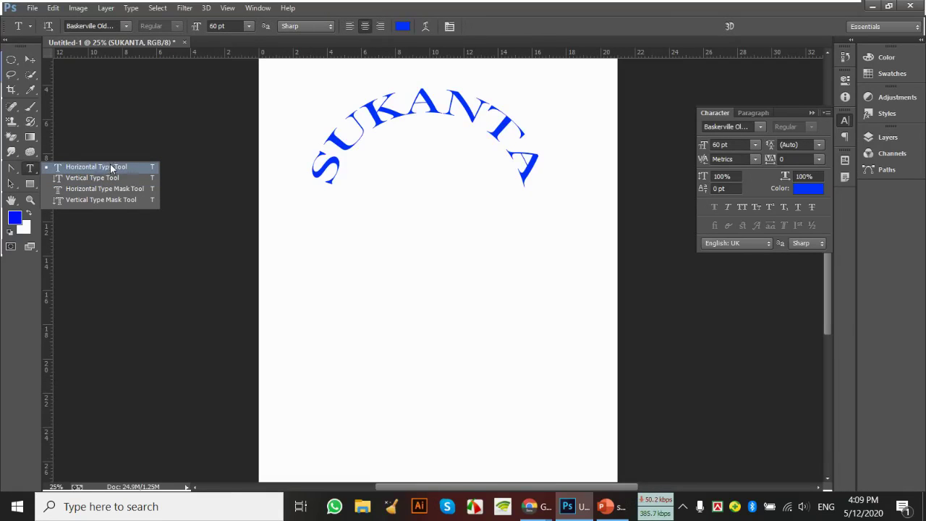
pyautogui.click(116, 167)
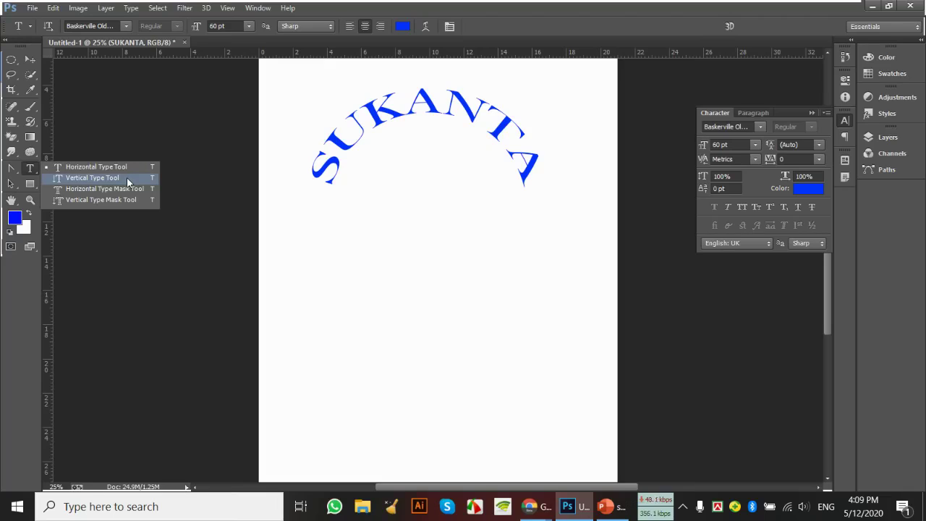
pyautogui.click(126, 177)
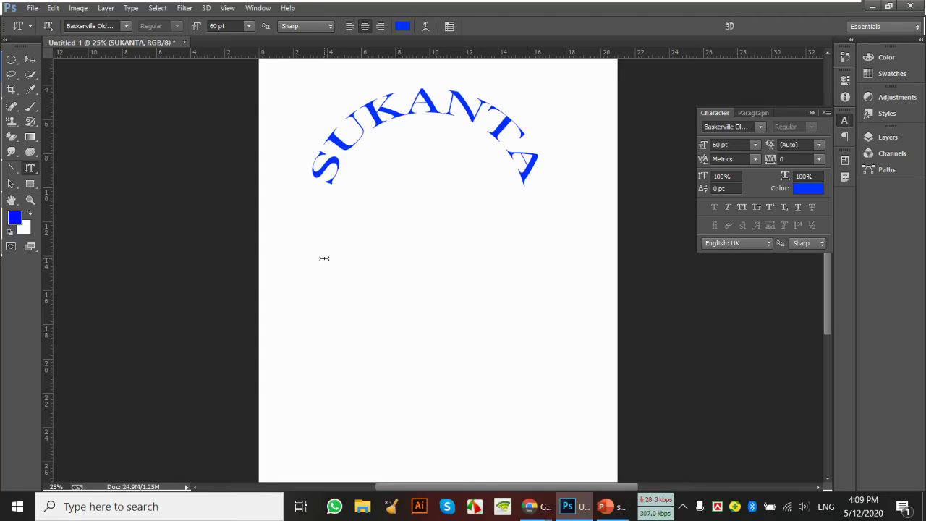
# Type SUKANTA as vertical text below the blue arch and commit it
pyautogui.click(429, 164)
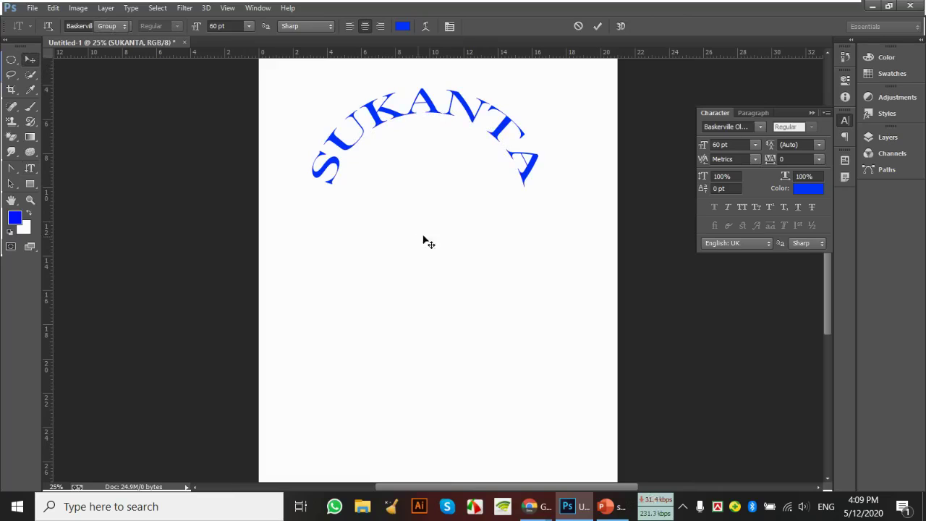
pyautogui.press('v')
pyautogui.moveTo(31, 174); pyautogui.dragTo(81, 180)
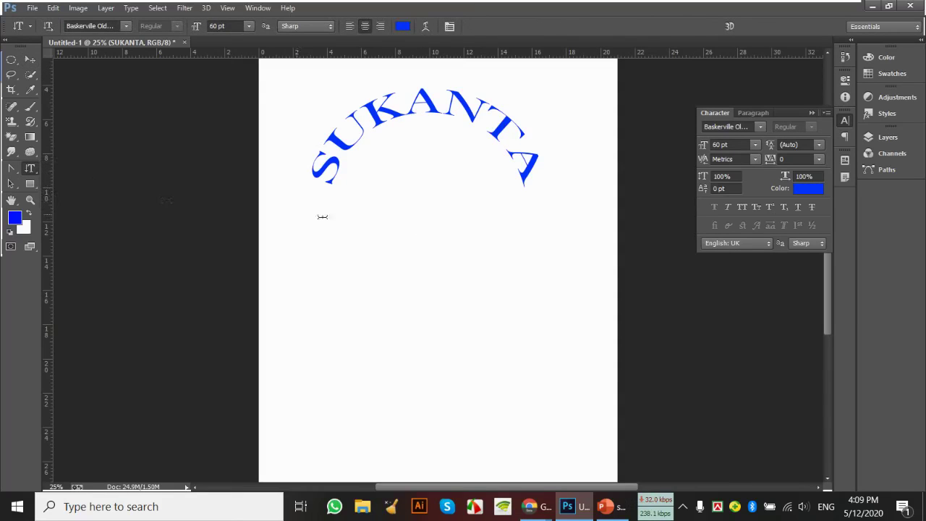
pyautogui.click(416, 217)
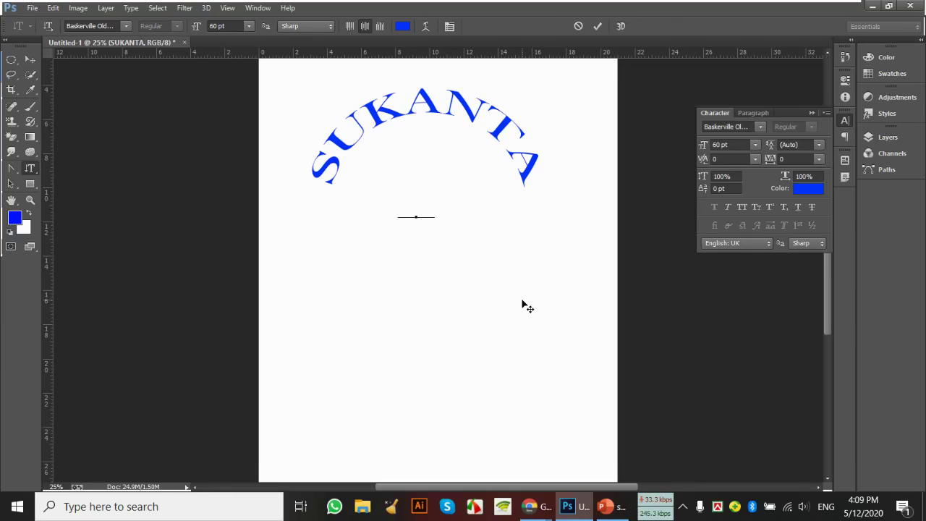
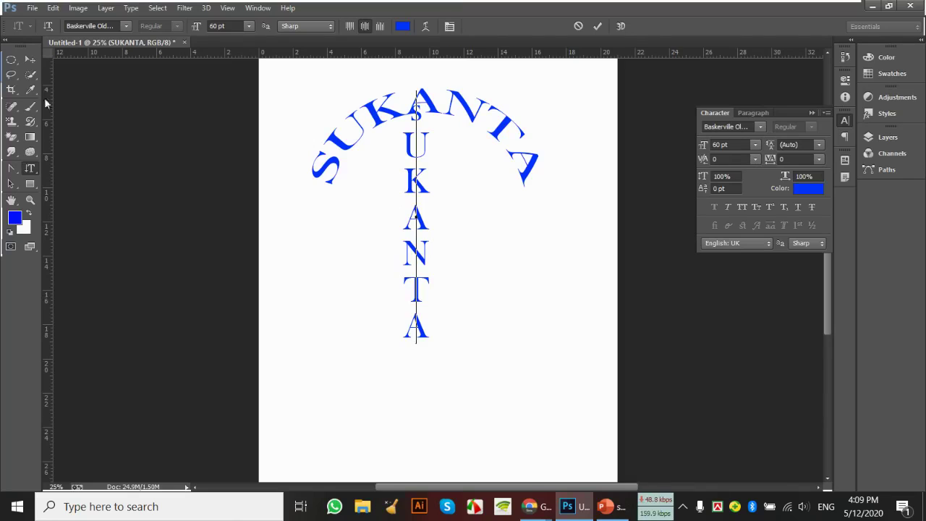
pyautogui.click(30, 59)
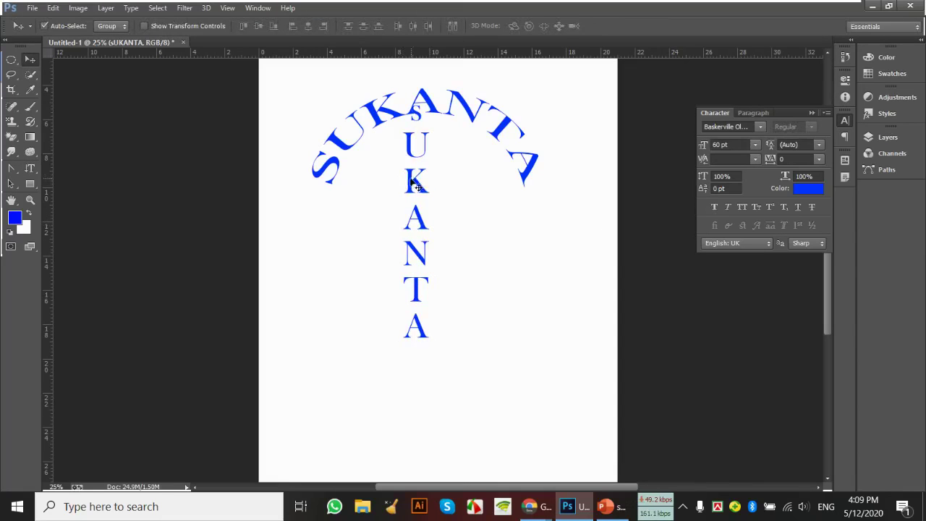
# Nudge the vertical SUKANTA down-right and resize it from 60 pt to 48 pt
pyautogui.moveTo(417, 183); pyautogui.dragTo(426, 215)
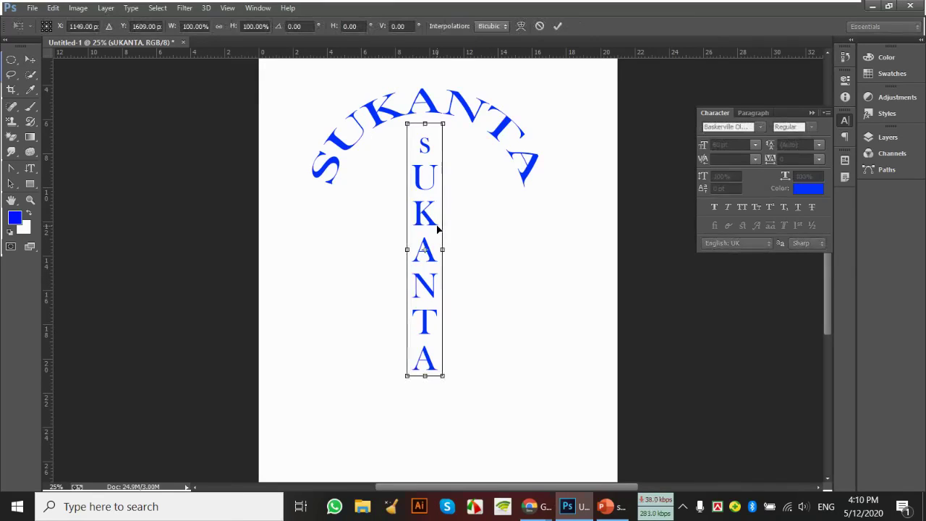
pyautogui.click(29, 168)
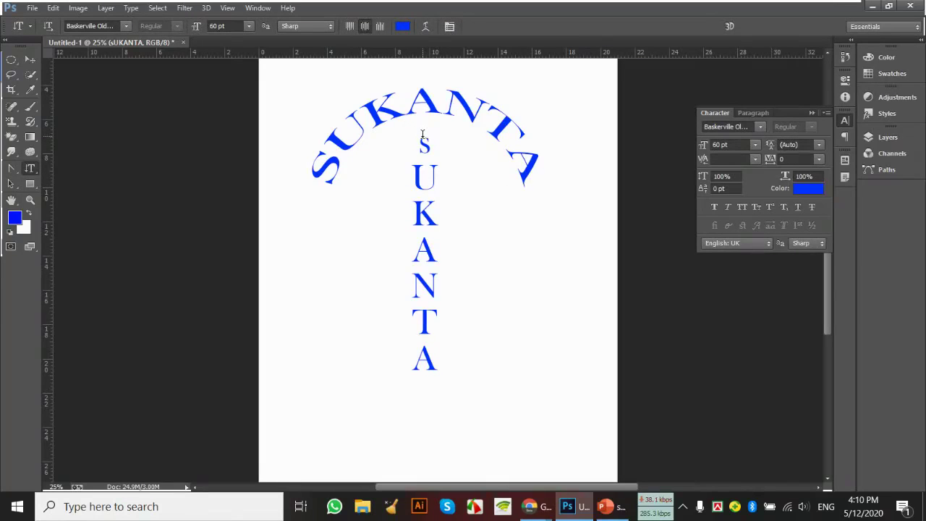
pyautogui.moveTo(432, 145); pyautogui.dragTo(434, 187)
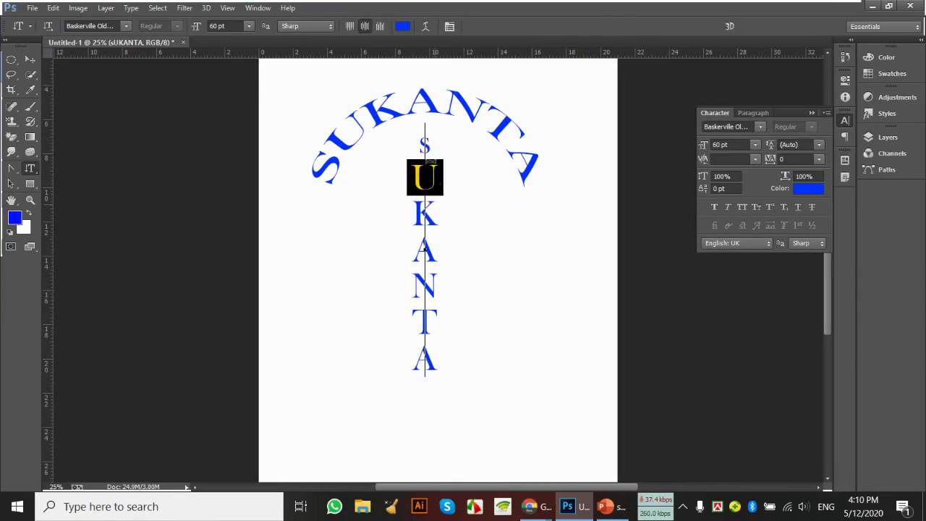
pyautogui.moveTo(424, 127); pyautogui.dragTo(412, 369)
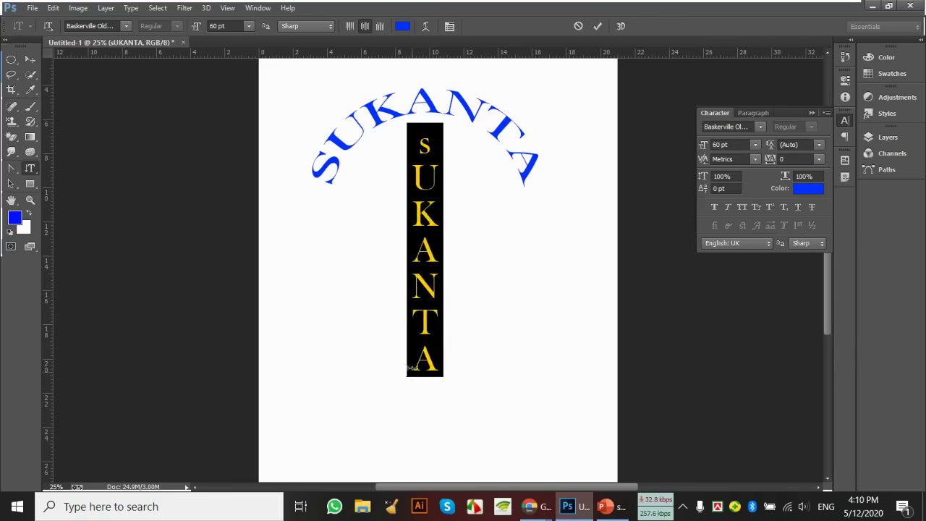
pyautogui.click(249, 26)
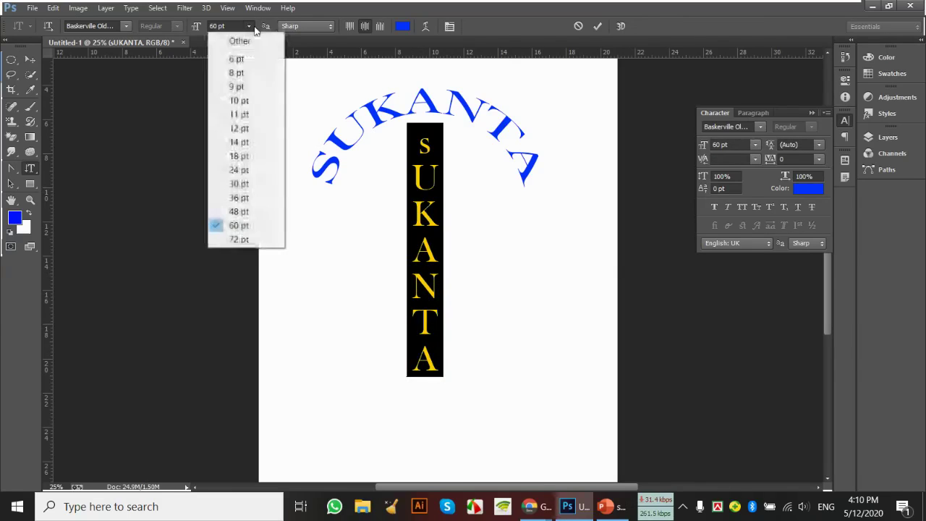
pyautogui.click(255, 212)
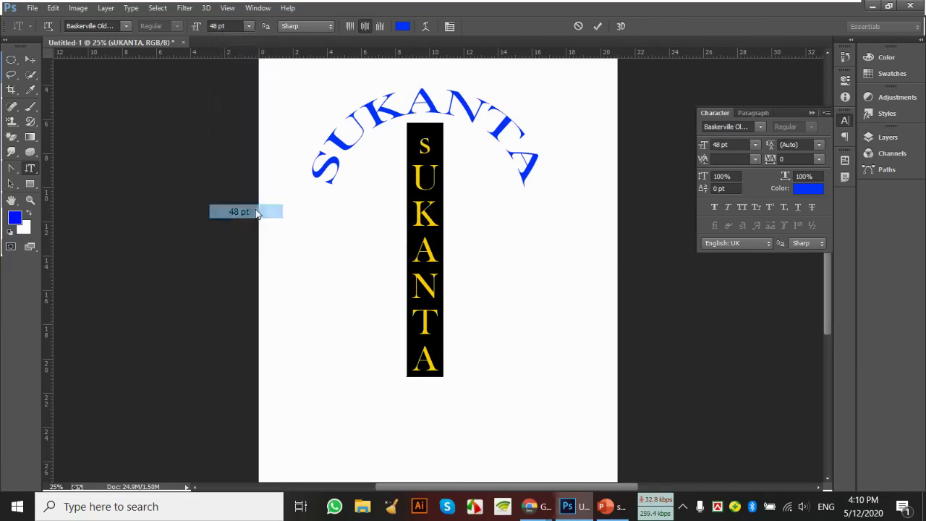
# Reselect all letters of the vertical SUKANTA text and commit the edit
pyautogui.click(432, 178)
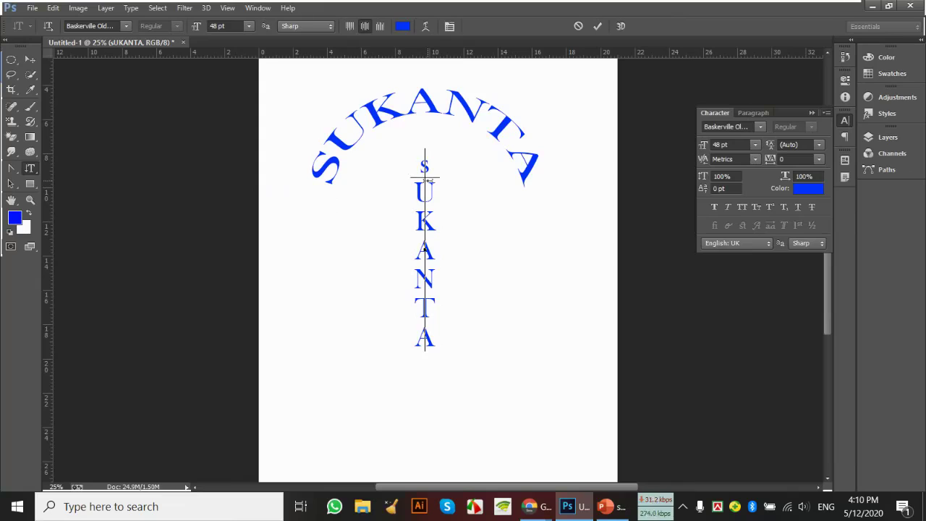
pyautogui.moveTo(428, 164); pyautogui.dragTo(426, 149)
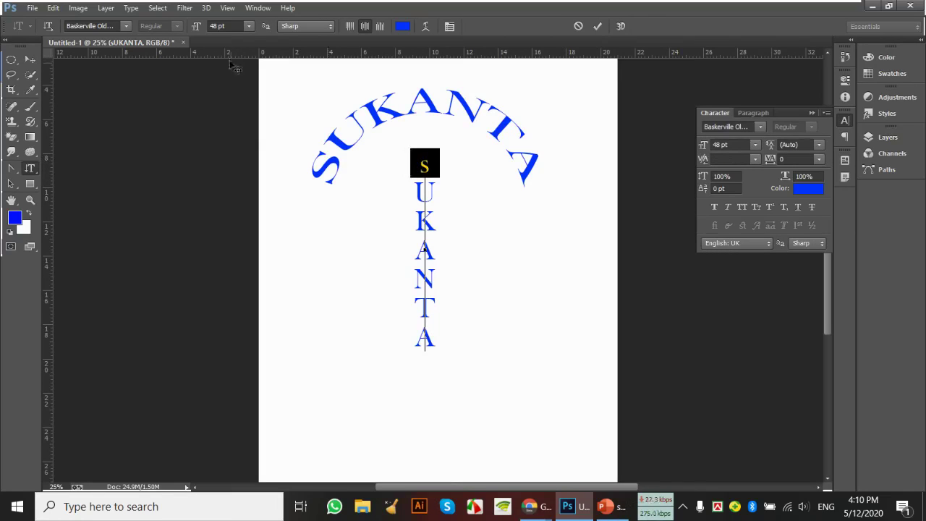
pyautogui.click(424, 227)
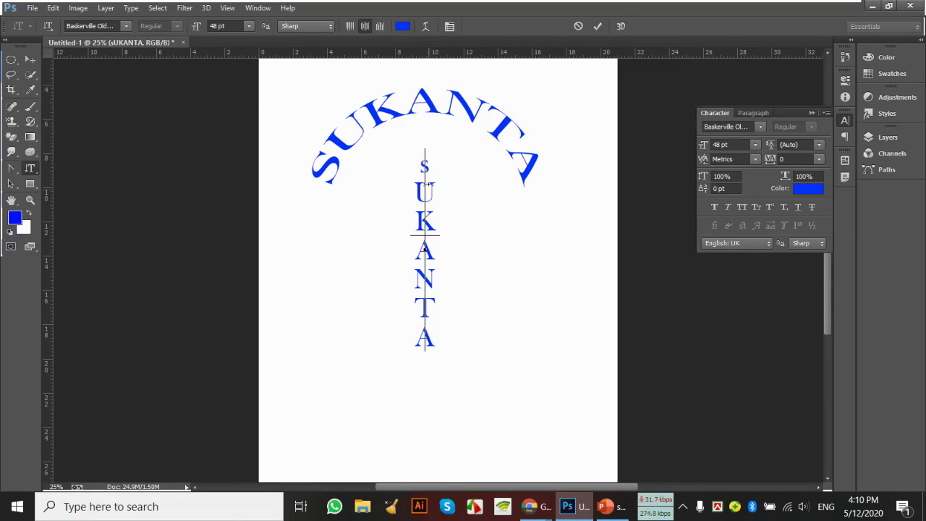
pyautogui.moveTo(424, 161); pyautogui.dragTo(425, 349)
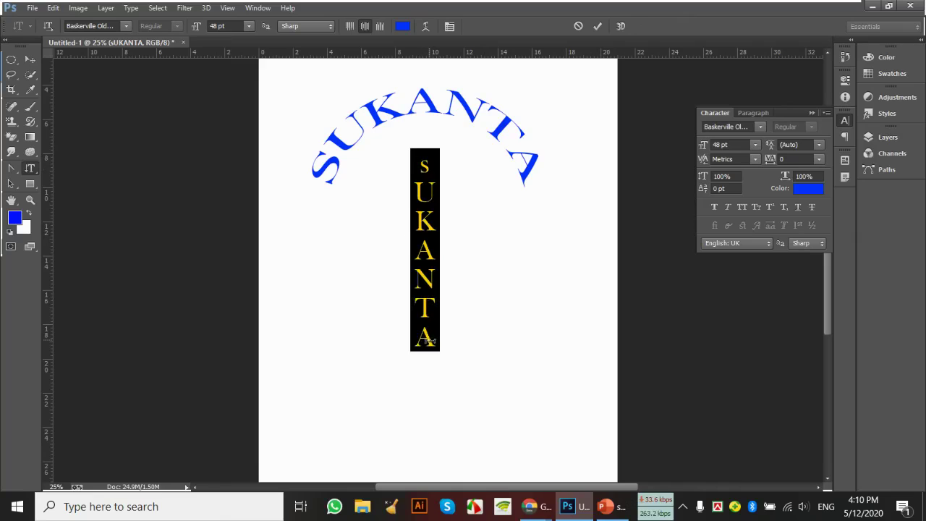
pyautogui.click(29, 58)
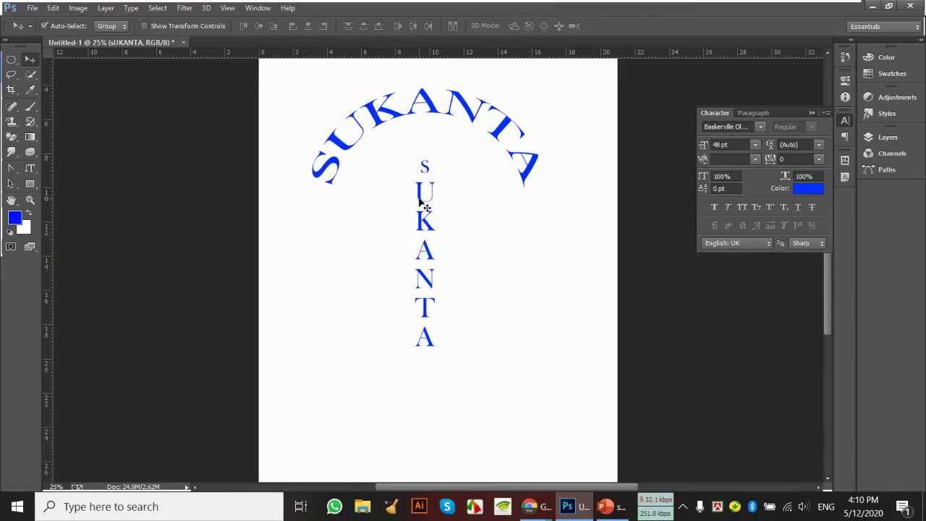
# Free-transform the vertical SUKANTA, widening it to 360% and readjusting its height and width
pyautogui.hotkey('ctrl', 't')
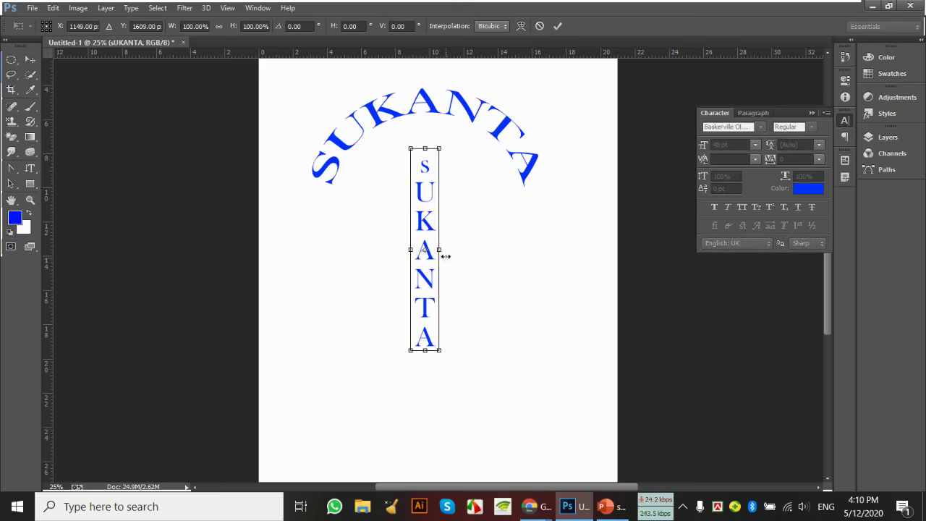
pyautogui.moveTo(445, 248); pyautogui.dragTo(514, 249)
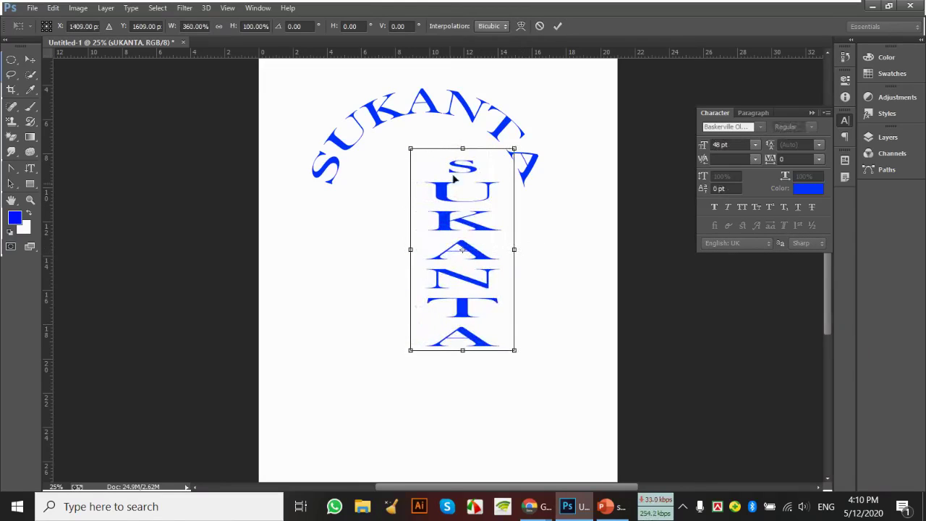
pyautogui.moveTo(462, 149); pyautogui.dragTo(464, 240)
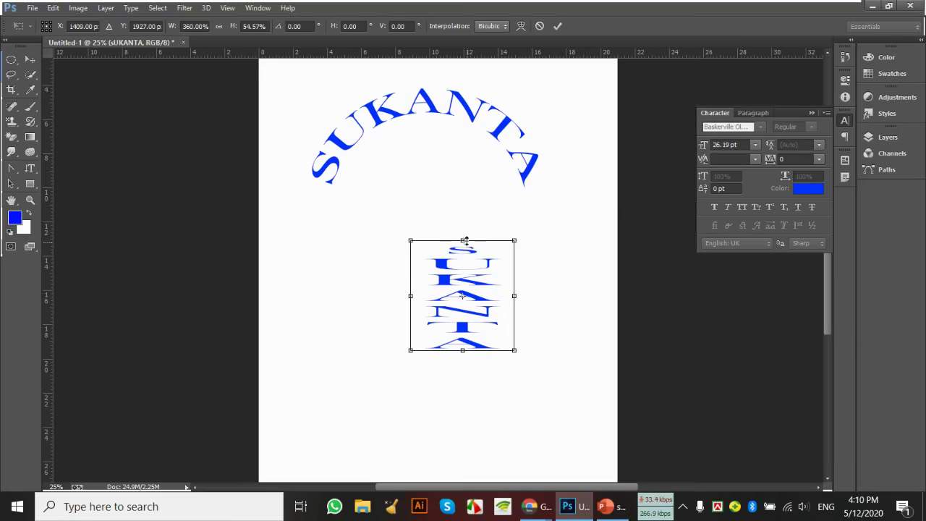
pyautogui.moveTo(463, 240); pyautogui.dragTo(463, 168)
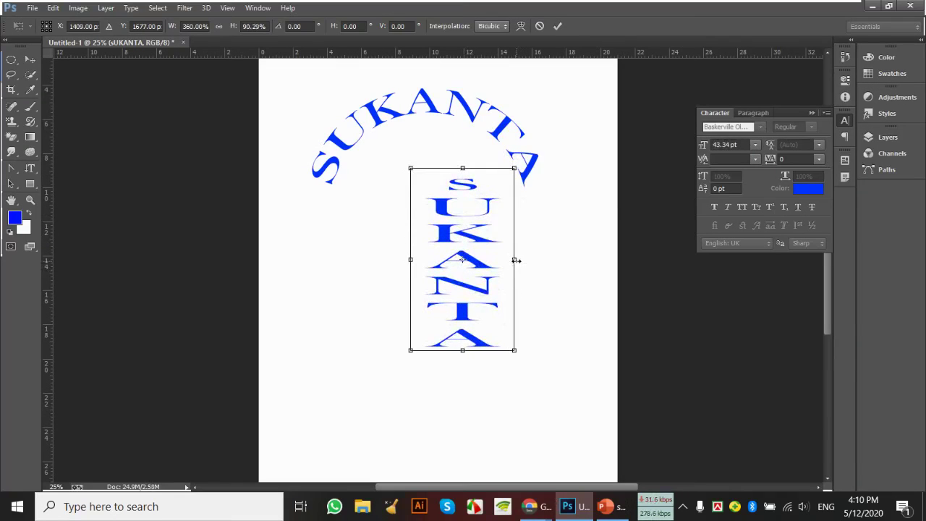
pyautogui.moveTo(516, 260); pyautogui.dragTo(486, 276)
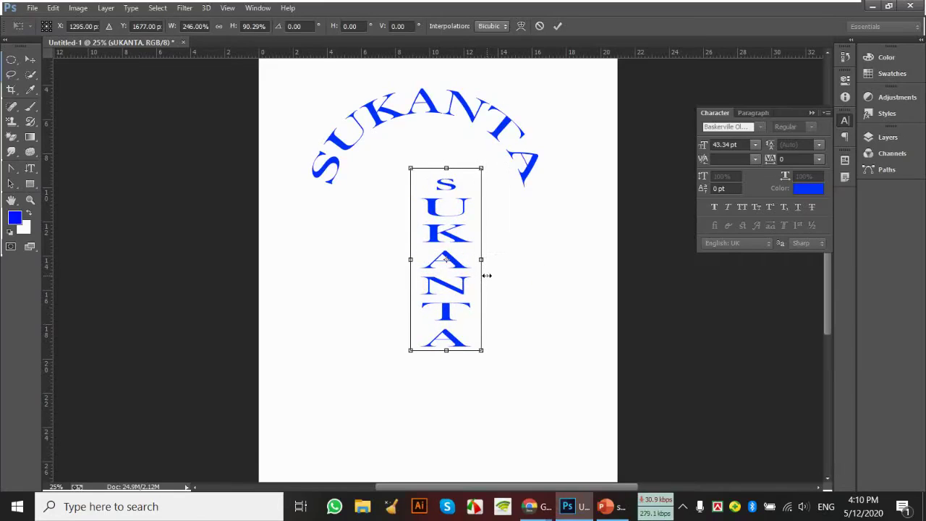
# Move the transformed text down, apply the transformation, then delete the vertical SUKANTA layer
pyautogui.press('v')
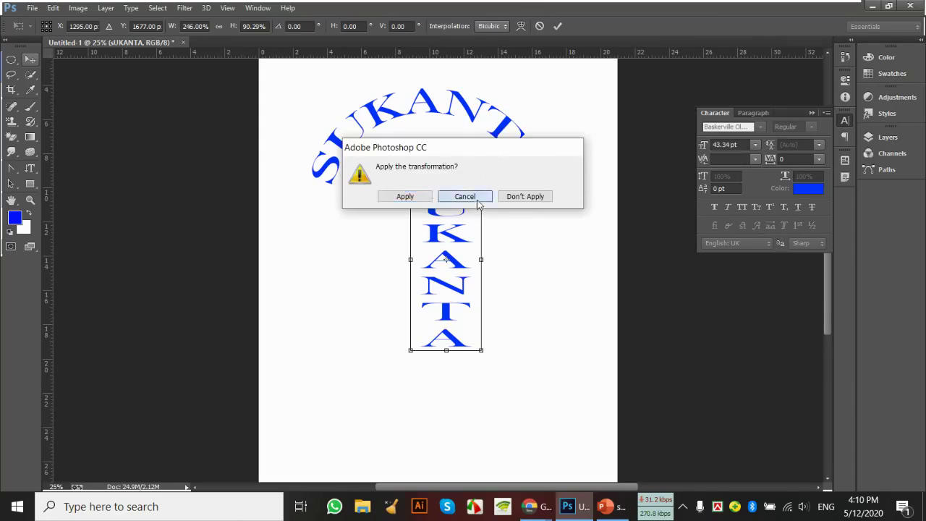
pyautogui.click(469, 198)
pyautogui.moveTo(450, 237); pyautogui.dragTo(449, 307)
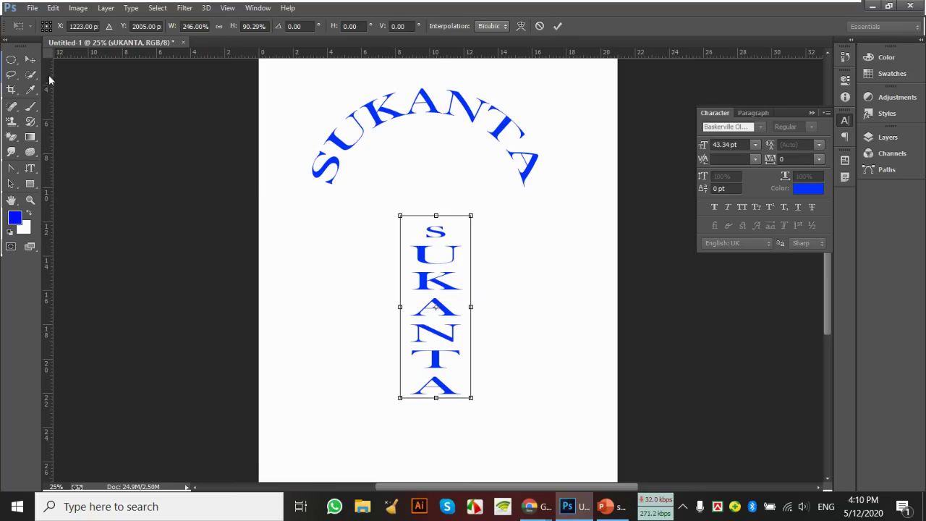
pyautogui.click(30, 59)
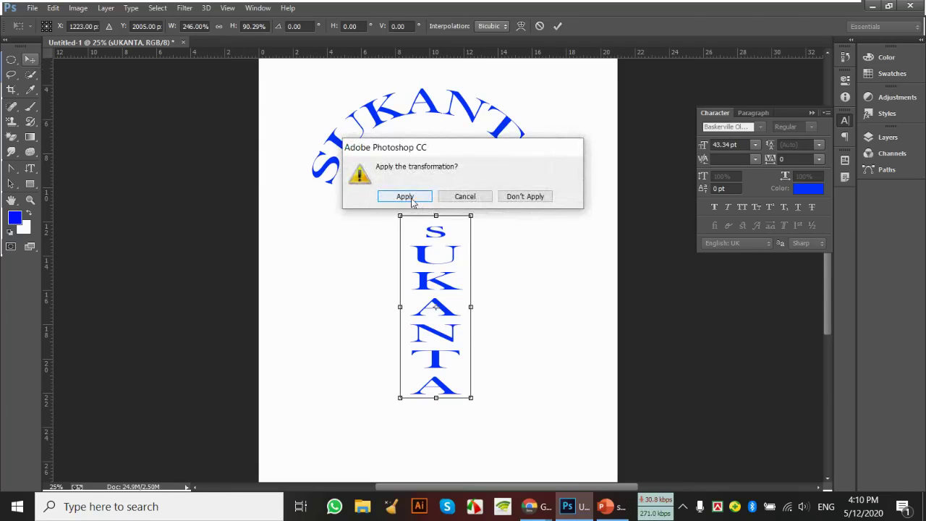
pyautogui.click(405, 252)
pyautogui.moveTo(436, 232); pyautogui.dragTo(428, 210)
pyautogui.press('Delete')
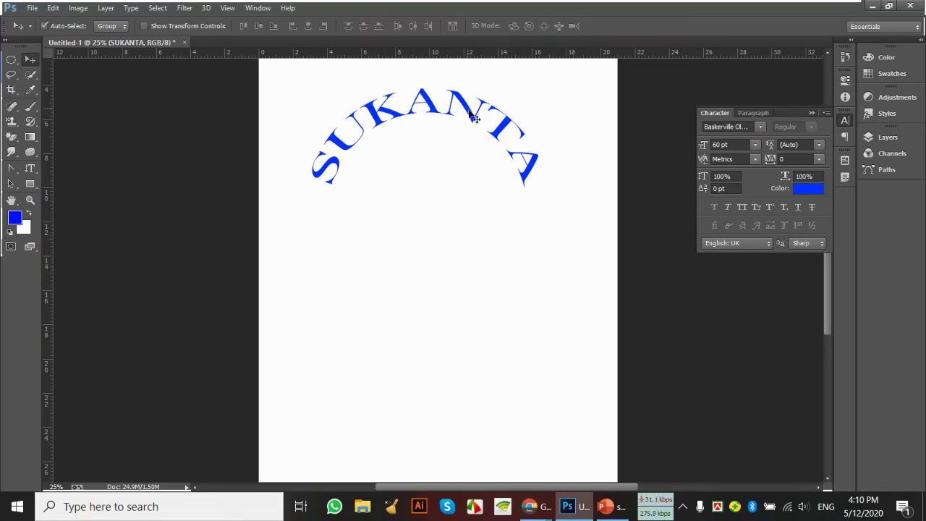
# Delete the arched SUKANTA layer and type ASDJHKAJKDHASJK with the Horizontal Type Mask Tool
pyautogui.press('Delete')
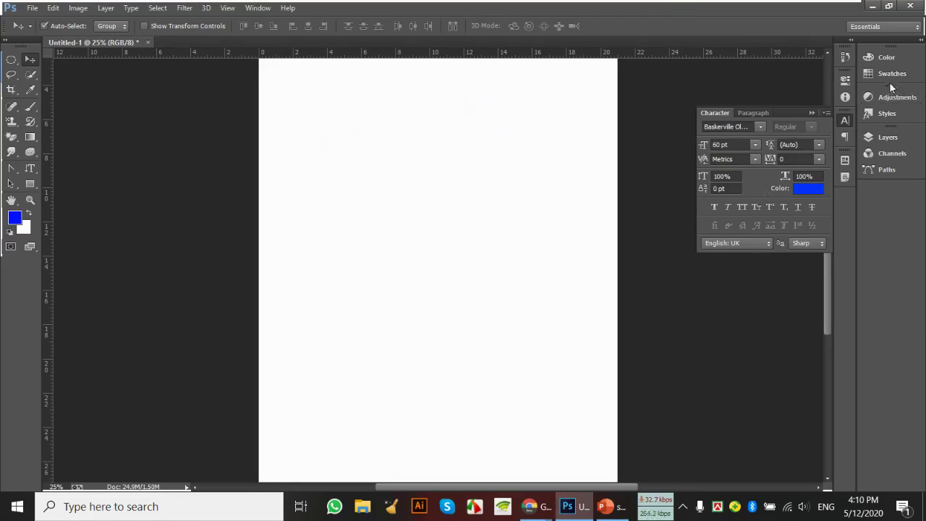
pyautogui.click(30, 168)
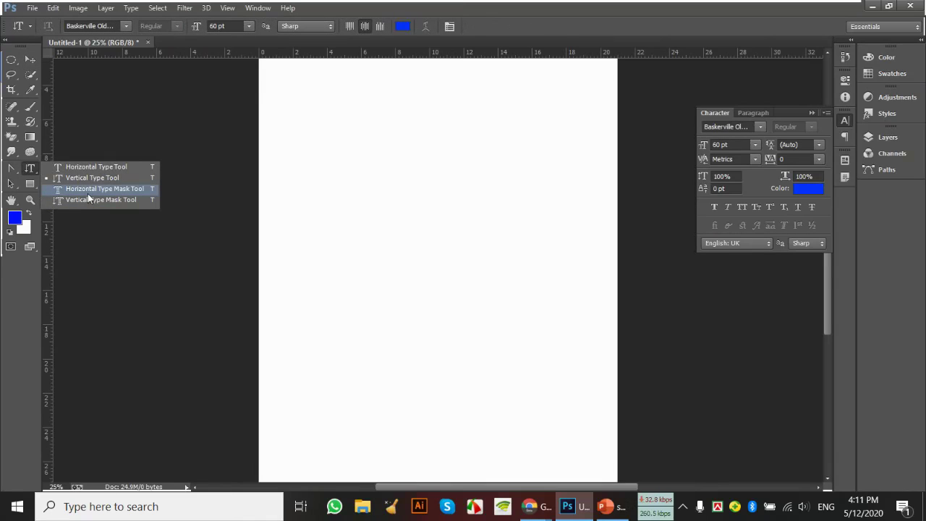
pyautogui.click(87, 189)
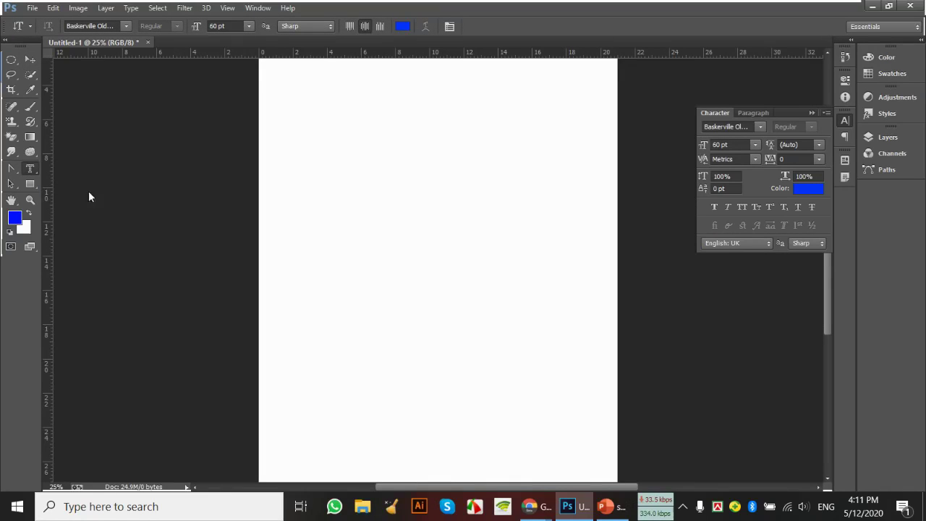
pyautogui.click(360, 215)
pyautogui.write('ASDJHKAJKDHASJK')
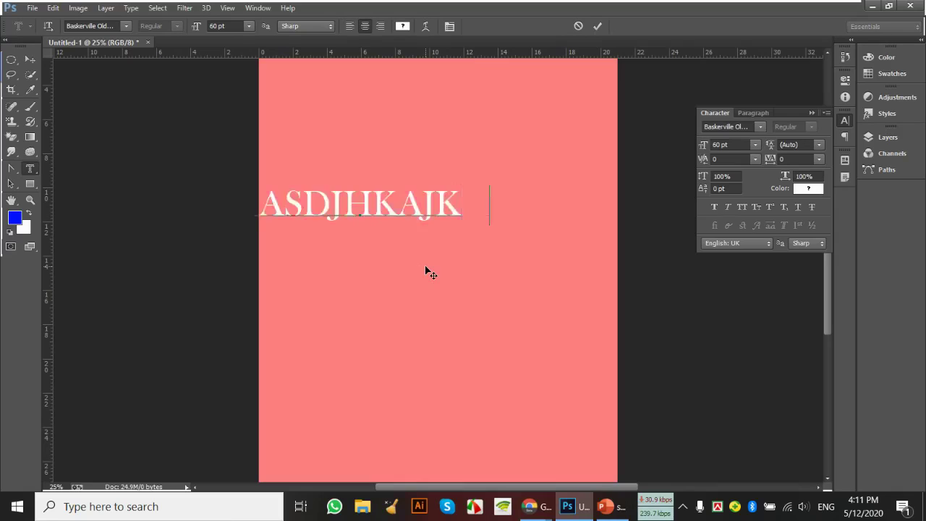
pyautogui.click(29, 59)
# Try moving the letter-shaped selection, dismiss the error, and deselect with Ctrl+D
pyautogui.moveTo(351, 200); pyautogui.dragTo(432, 242)
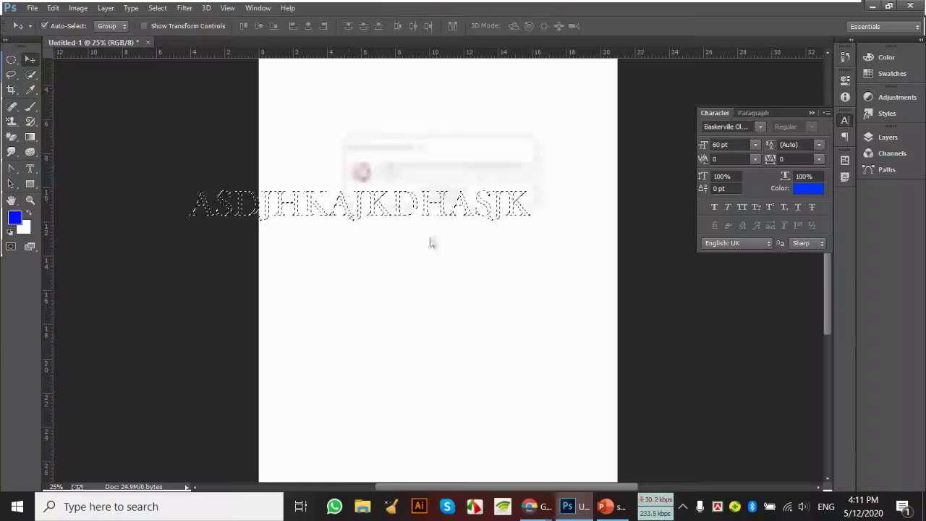
pyautogui.press('Return')
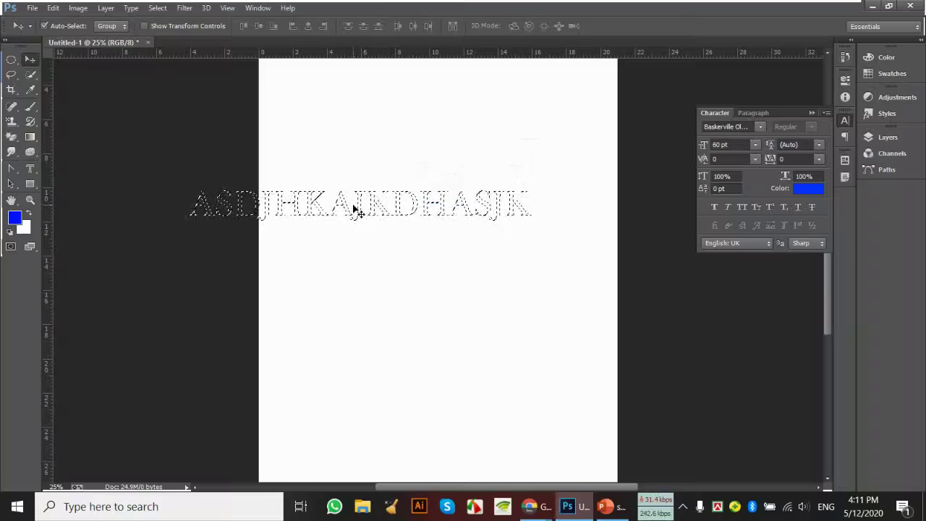
pyautogui.hotkey('ctrl', 'd')
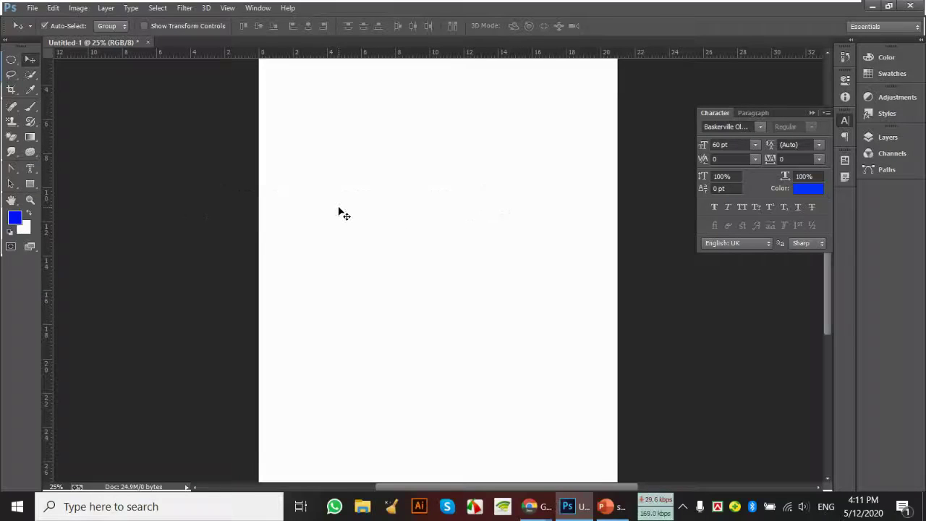
# Save and close Untitled-1, open the leaf photo Untitled-1-165.jpg, and pick a type tool
pyautogui.click(149, 41)
pyautogui.click(394, 192)
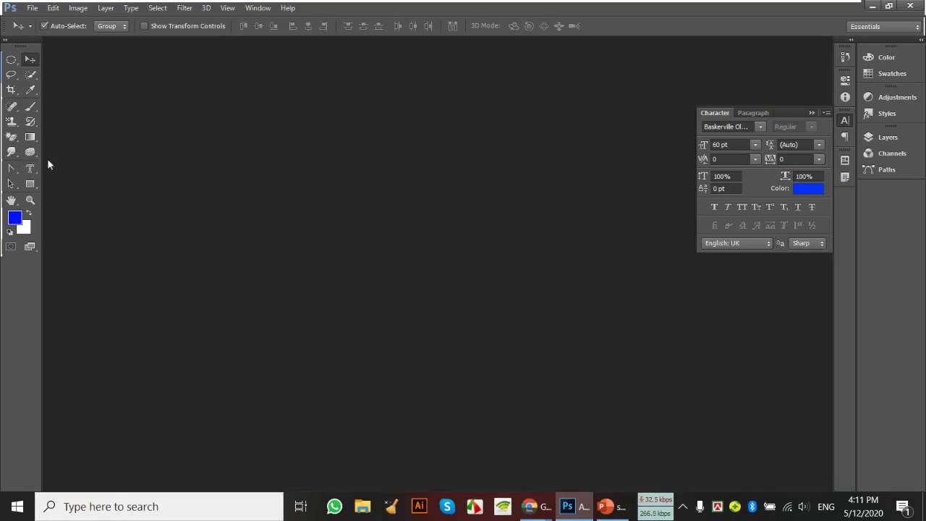
pyautogui.doubleClick(200, 150)
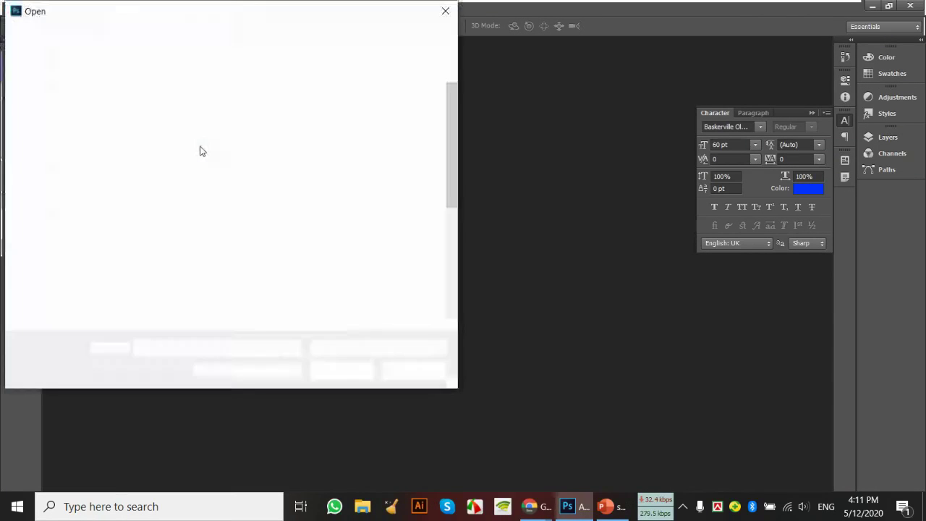
pyautogui.scroll(-5, 287, 225)
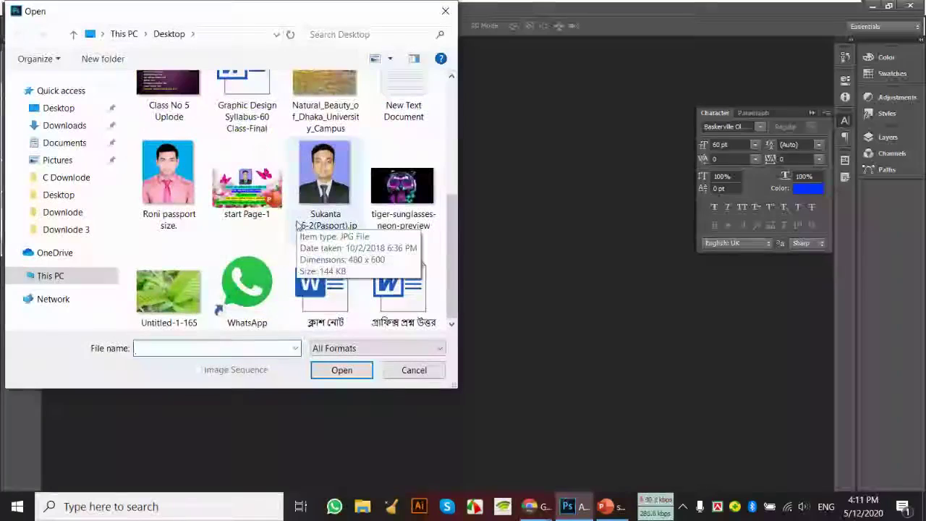
pyautogui.doubleClick(253, 309)
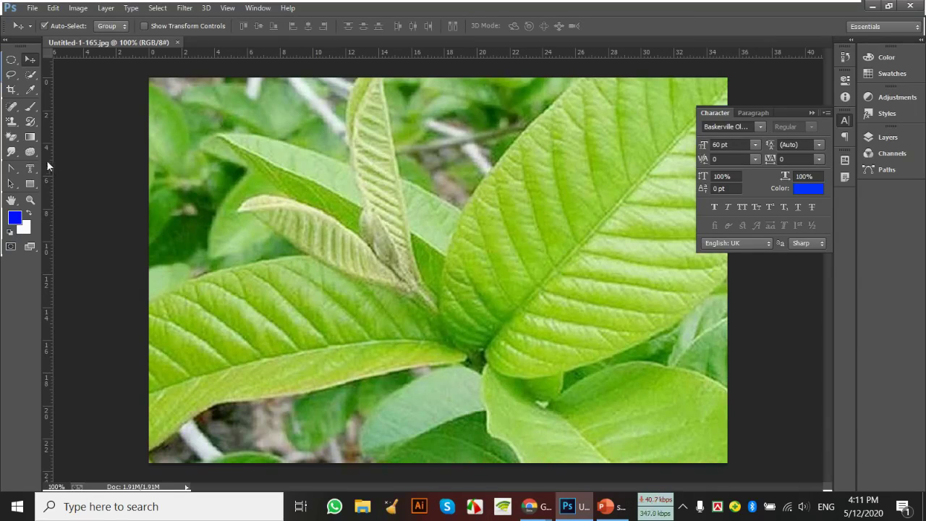
pyautogui.moveTo(37, 167)
pyautogui.mouseDown()
pyautogui.moveTo(51, 178)
pyautogui.moveTo(31, 171)
pyautogui.mouseUp()
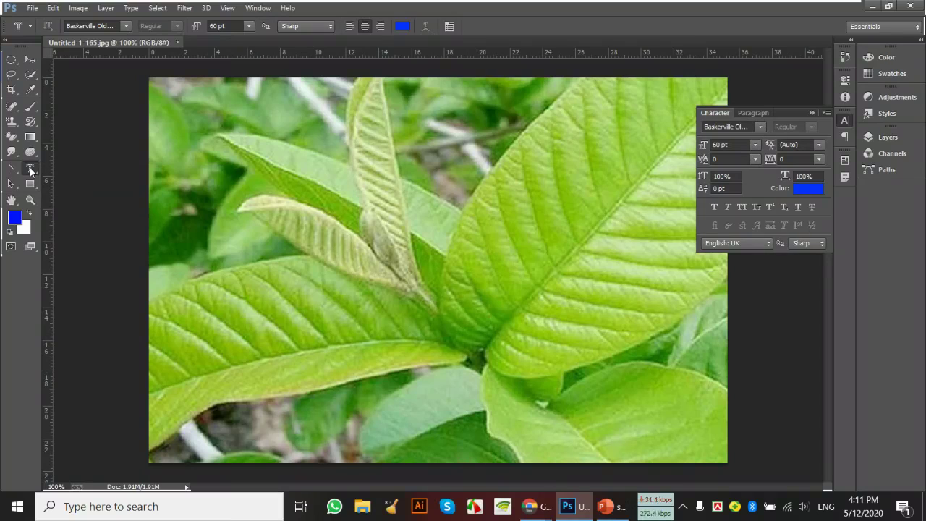
pyautogui.moveTo(535, 507)
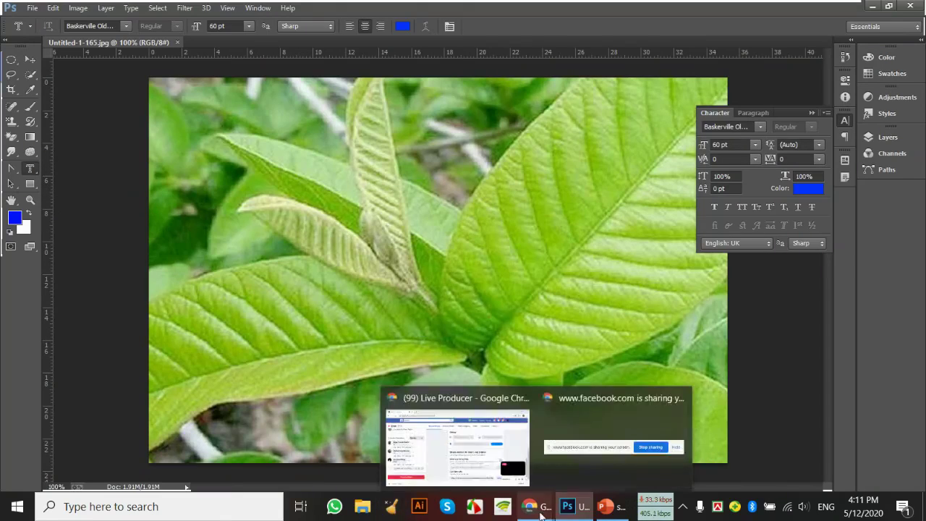
pyautogui.click(467, 463)
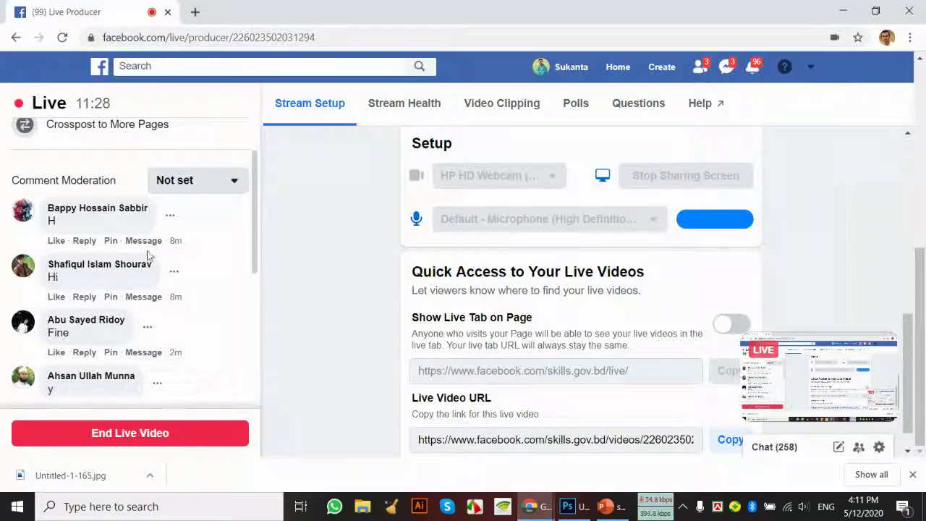
pyautogui.scroll(-2, 137, 253)
pyautogui.scroll(-1, 136, 253)
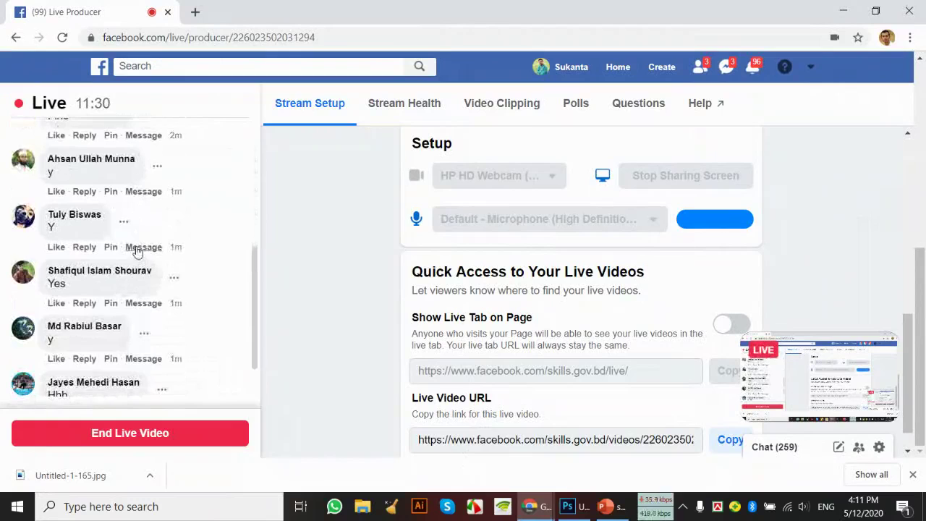
pyautogui.scroll(-1, 146, 252)
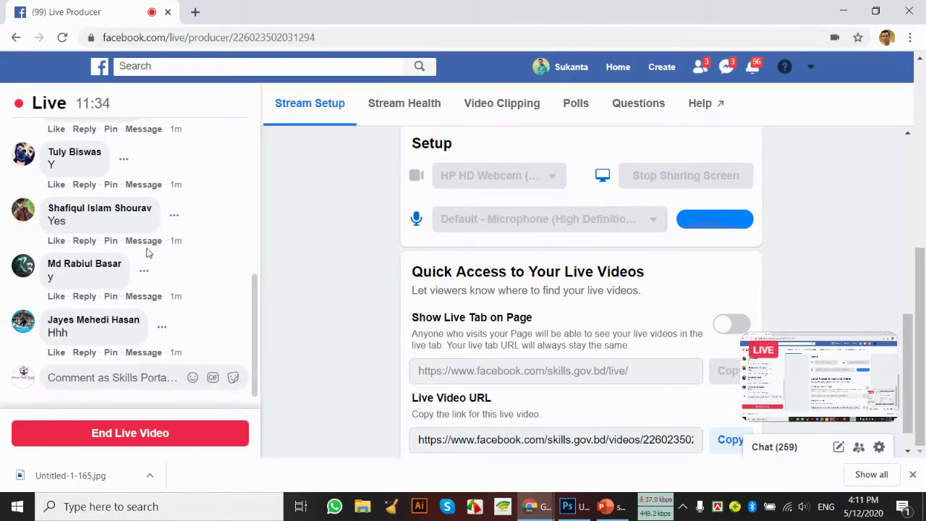
pyautogui.scroll(2, 148, 252)
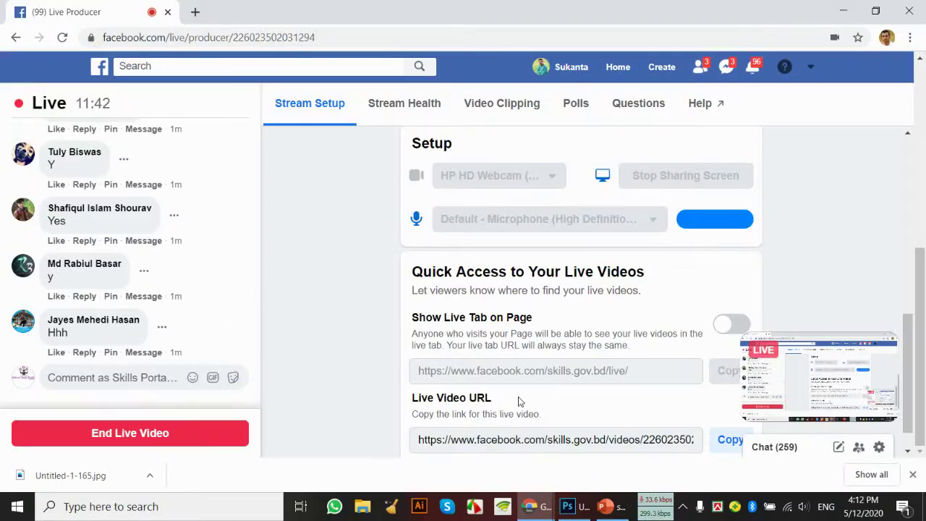
pyautogui.click(567, 507)
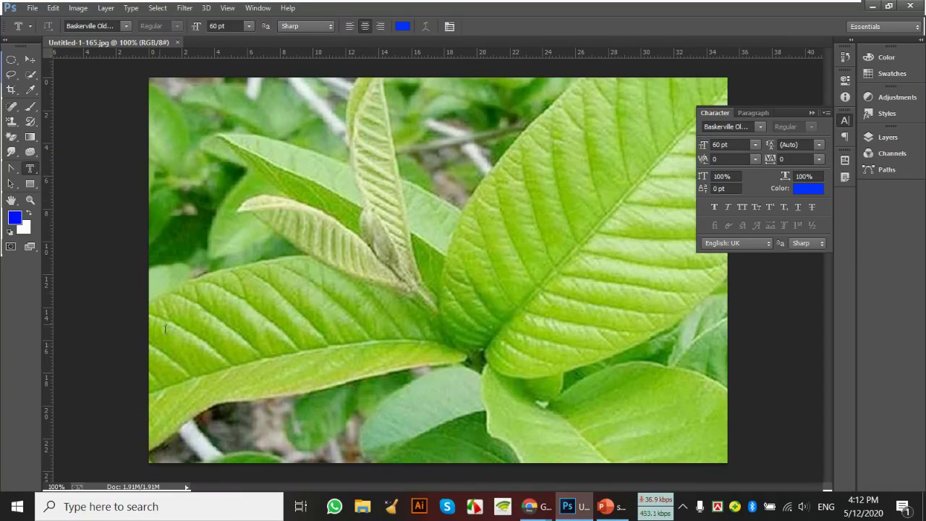
pyautogui.click(216, 328)
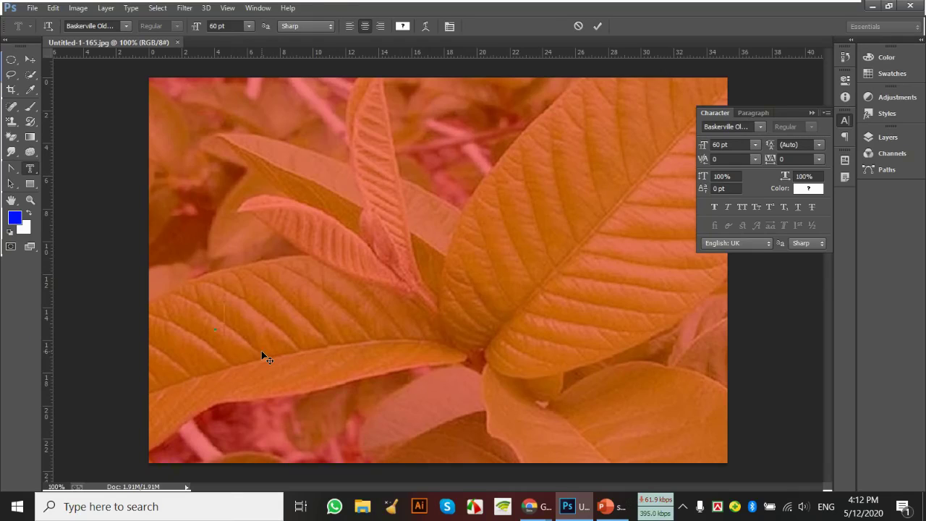
pyautogui.write('SUKANT')
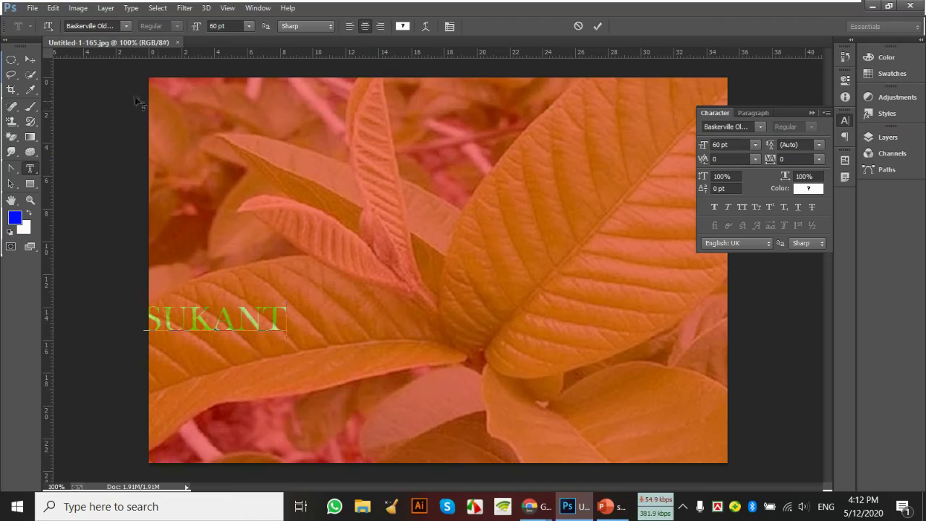
pyautogui.click(29, 58)
pyautogui.moveTo(263, 325); pyautogui.dragTo(275, 327)
pyautogui.click(443, 196)
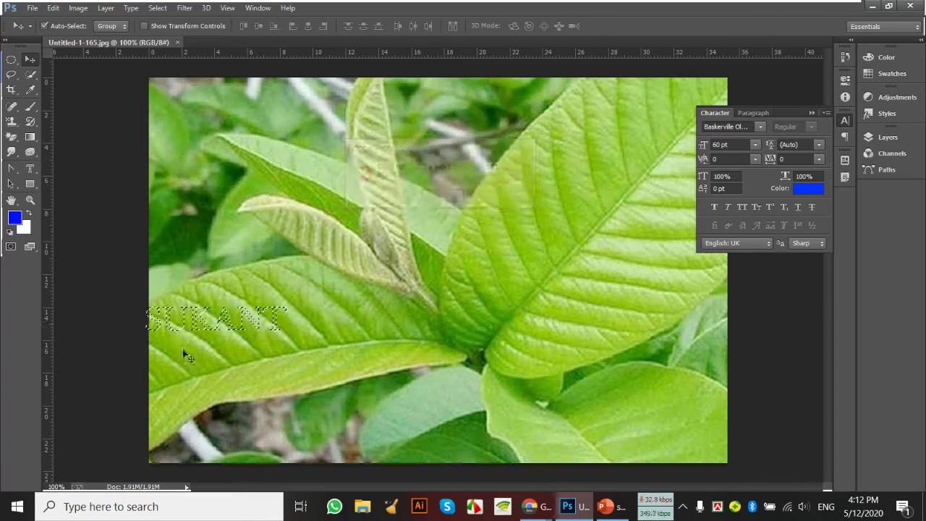
pyautogui.moveTo(185, 321); pyautogui.dragTo(302, 289)
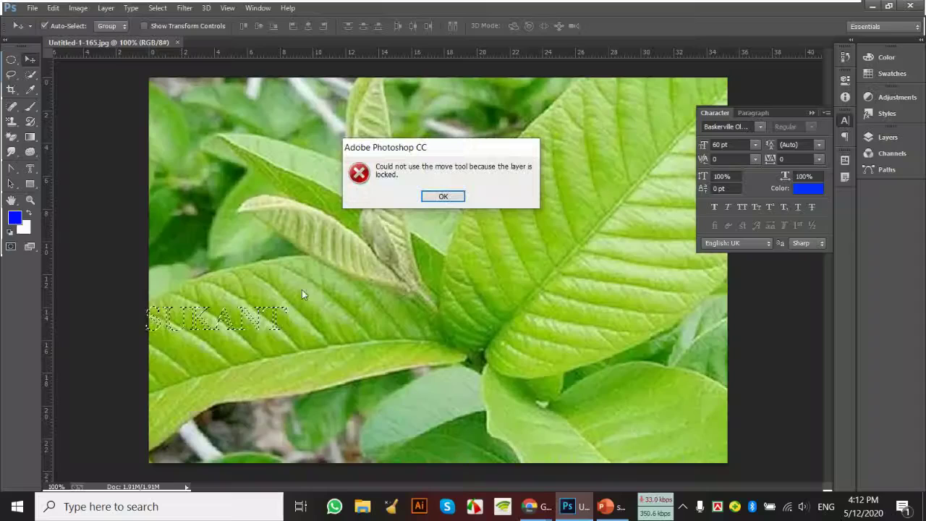
pyautogui.click(440, 196)
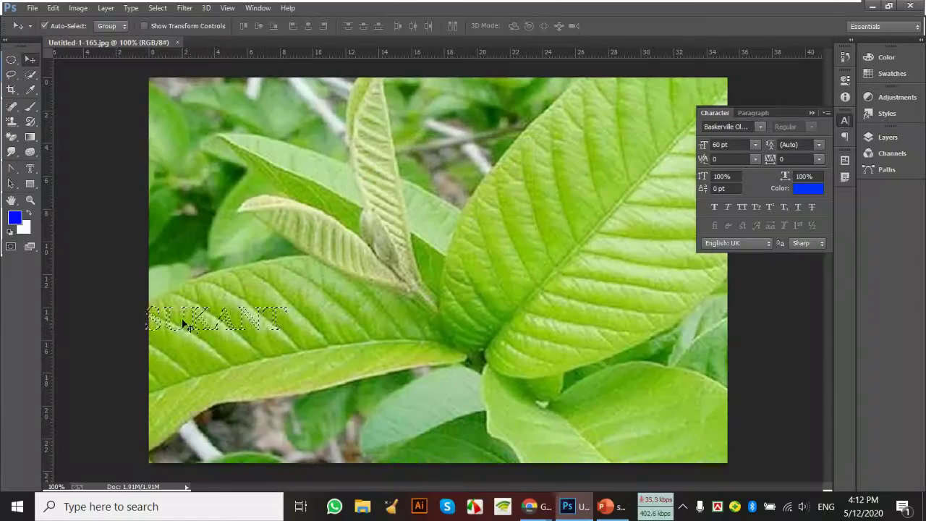
pyautogui.moveTo(182, 320); pyautogui.dragTo(210, 326)
pyautogui.click(448, 196)
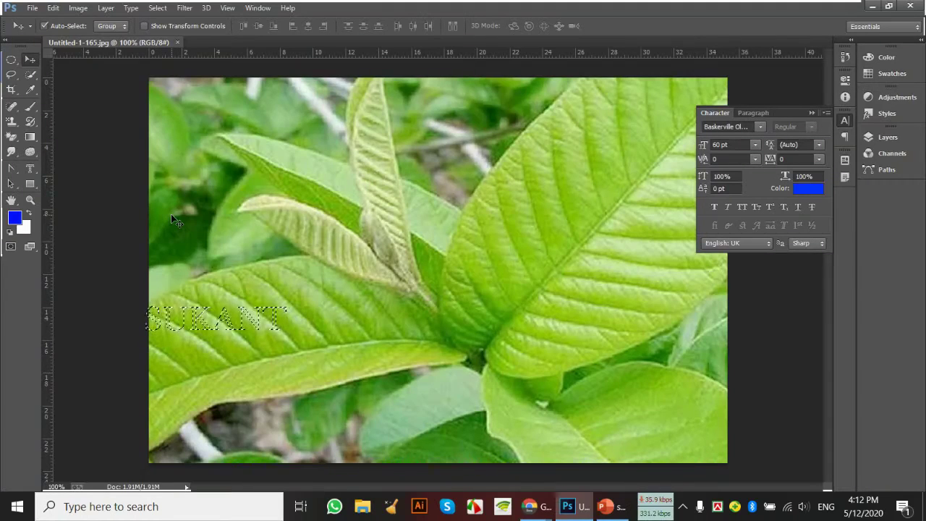
pyautogui.hotkey('ctrl', 'd')
# Type SUKANTA left-aligned mid-photo with the Type Mask tool and commit it as a selection
pyautogui.click(30, 168)
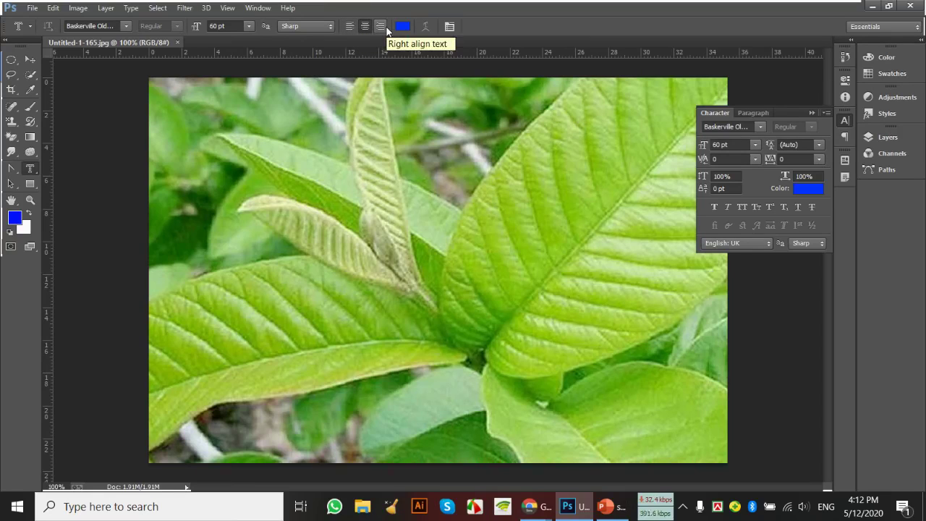
pyautogui.click(350, 26)
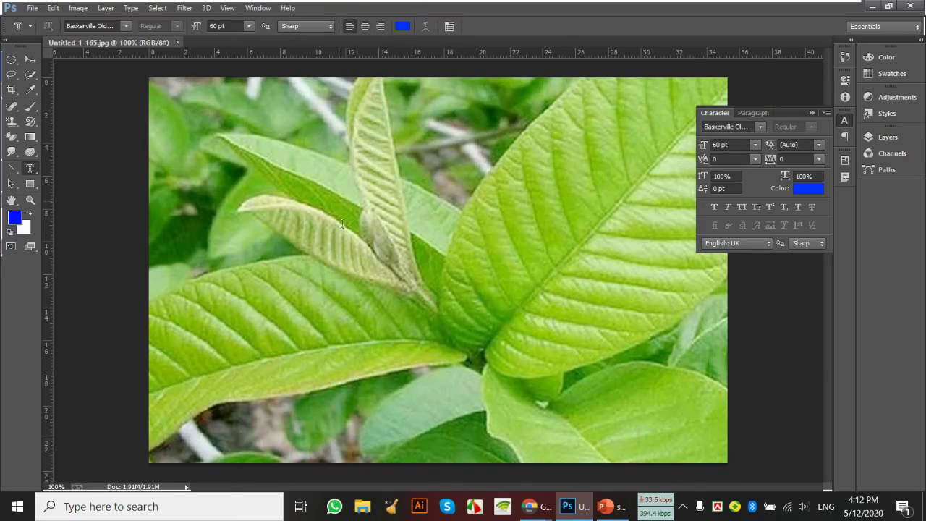
pyautogui.click(302, 323)
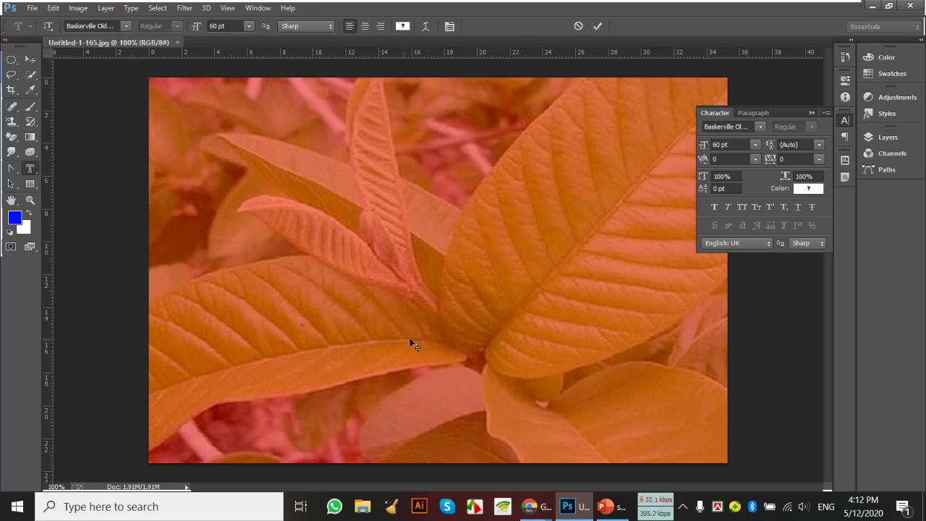
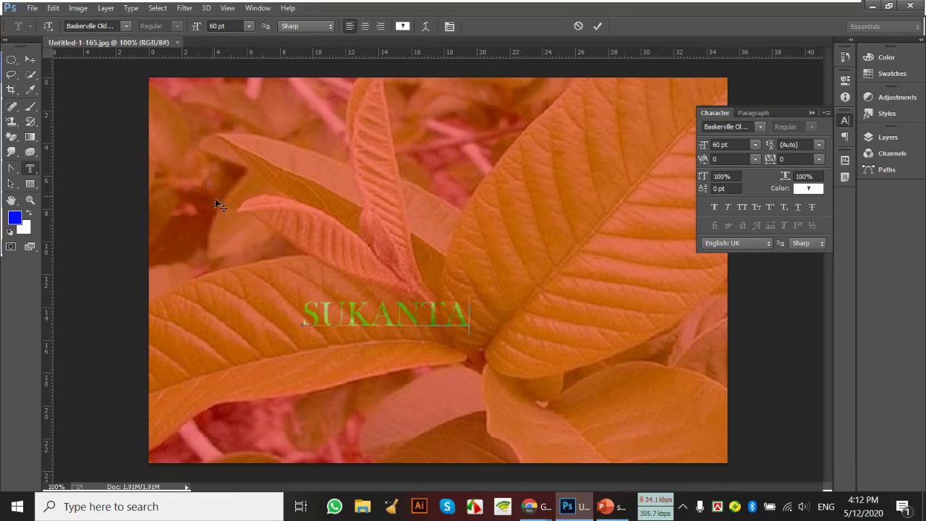
pyautogui.click(30, 58)
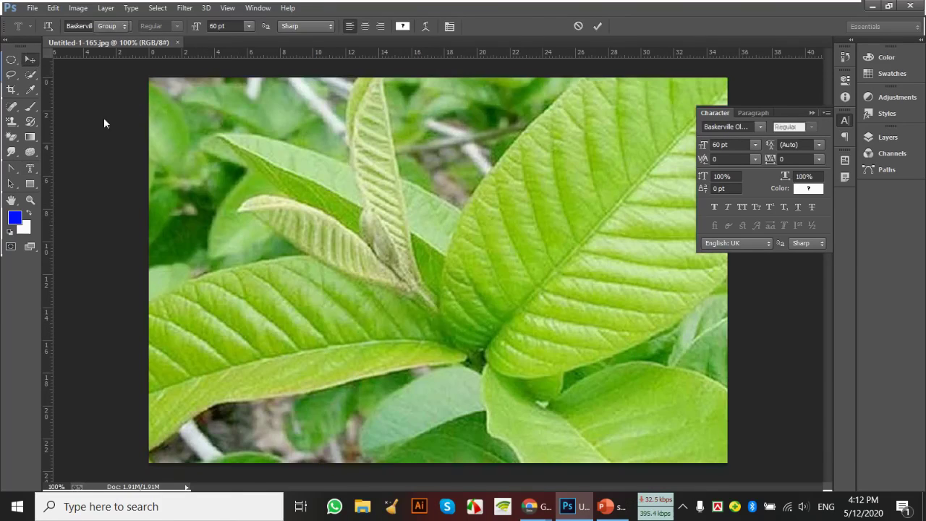
pyautogui.click(31, 170)
pyautogui.rightClick(33, 169)
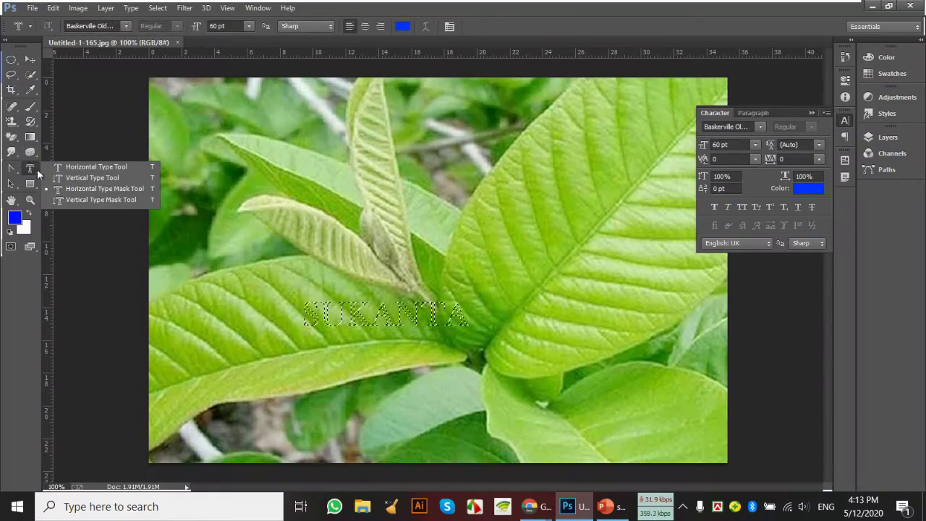
# Choose the Horizontal Type Tool, show the History panel, then open the Layers panel
pyautogui.click(96, 166)
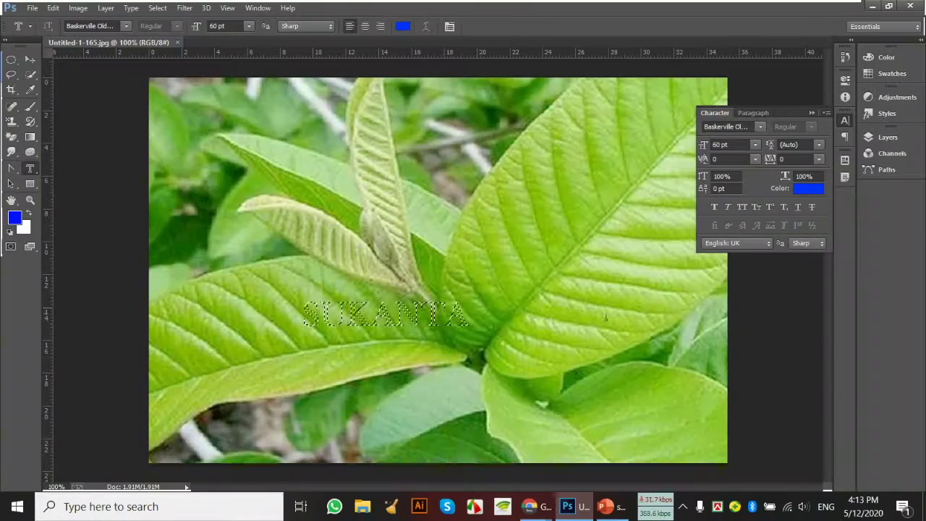
pyautogui.click(845, 56)
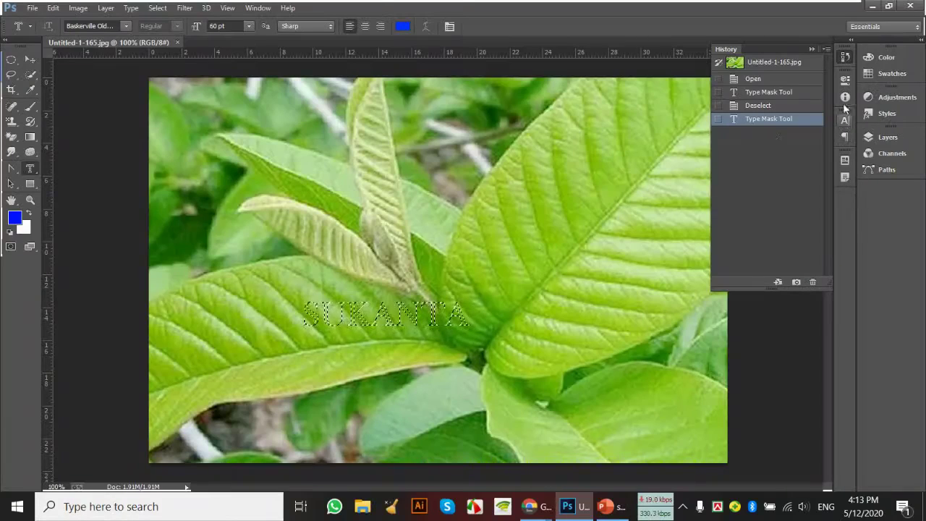
pyautogui.click(845, 81)
pyautogui.click(846, 60)
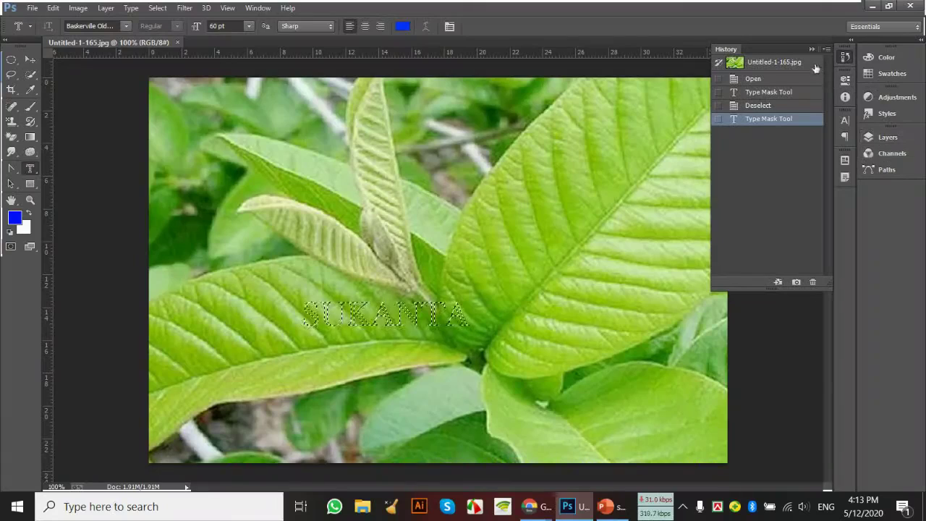
pyautogui.click(826, 49)
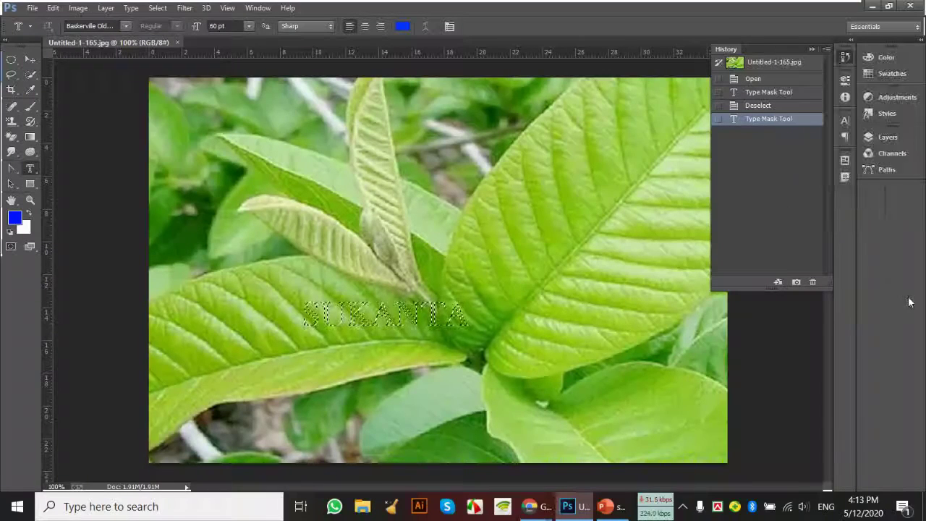
pyautogui.press('Escape')
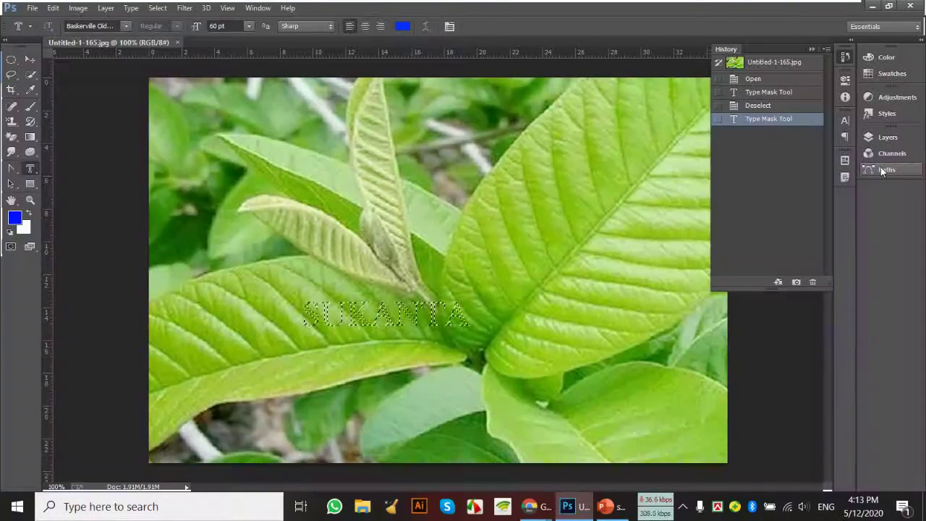
pyautogui.click(886, 138)
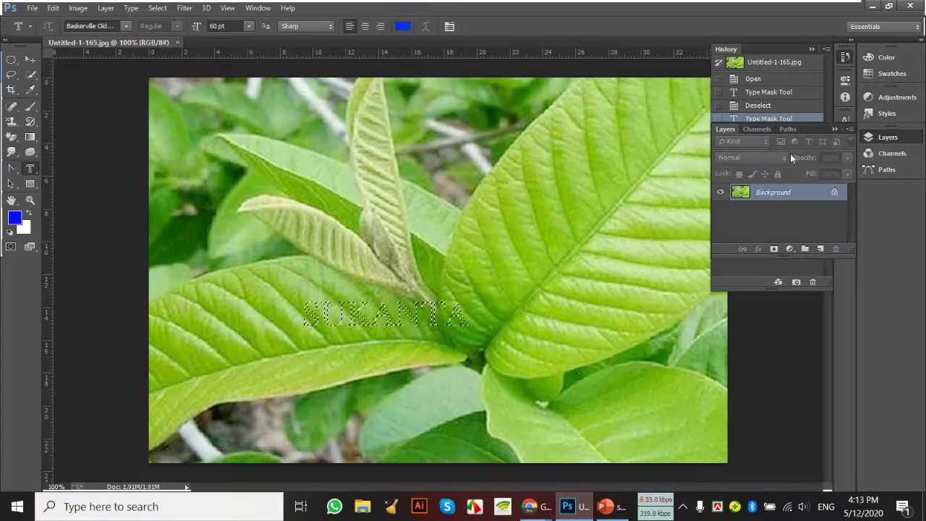
# Dock the Layers group under History, add Layer 1, and paste the SUKANTA leaf lettering into it
pyautogui.moveTo(804, 128); pyautogui.dragTo(807, 296)
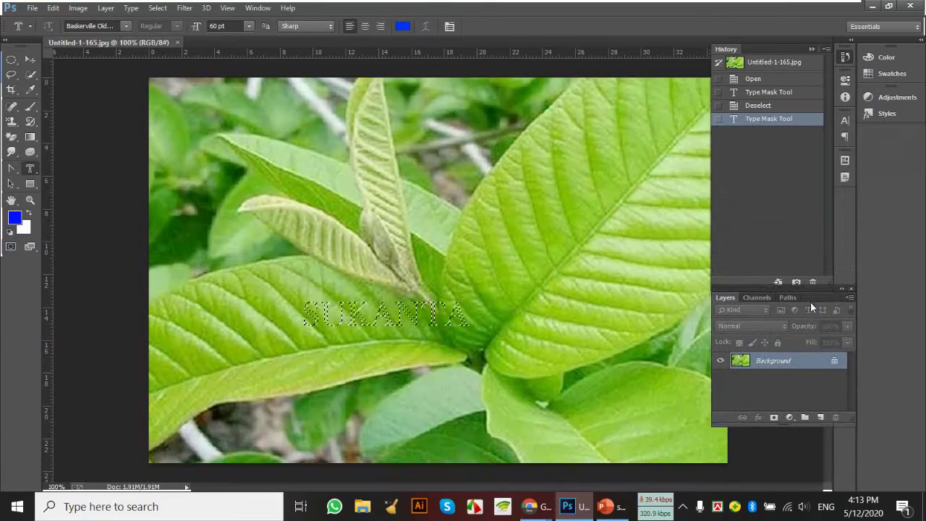
pyautogui.click(820, 418)
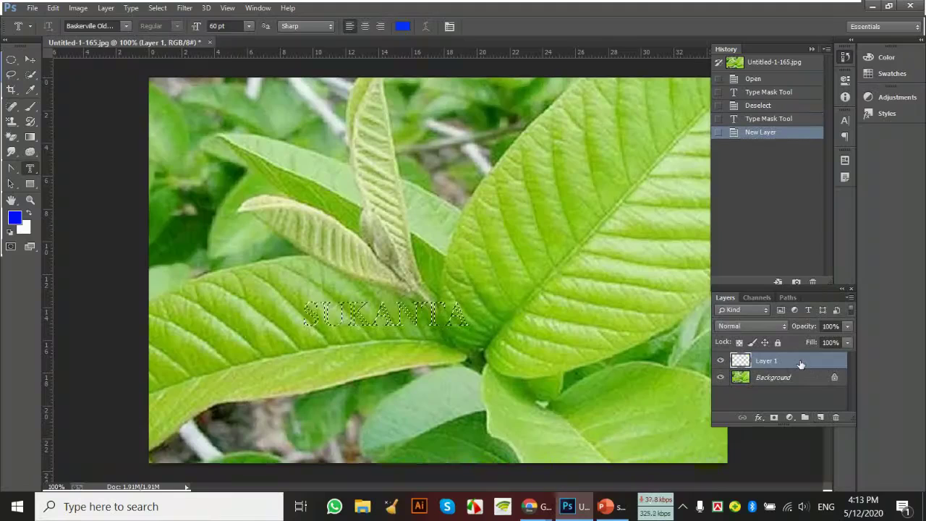
pyautogui.hotkey('ctrl', 'v')
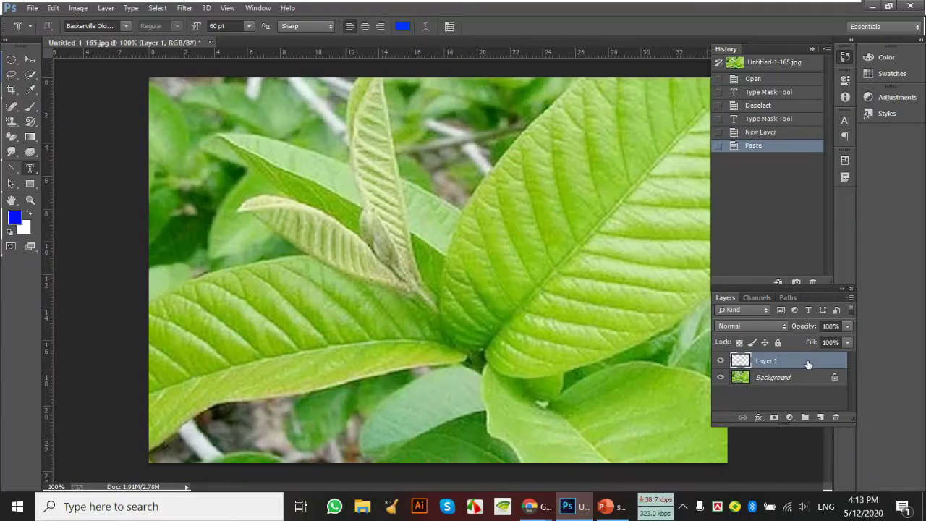
# Toggle the Background layer's visibility, leaving it hidden so SUKANTA sits on transparency
pyautogui.click(721, 377)
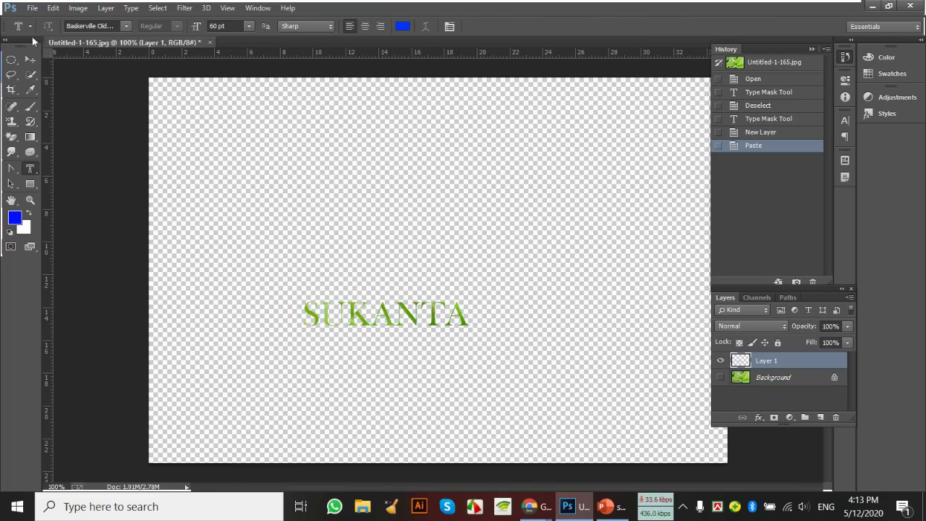
pyautogui.click(30, 60)
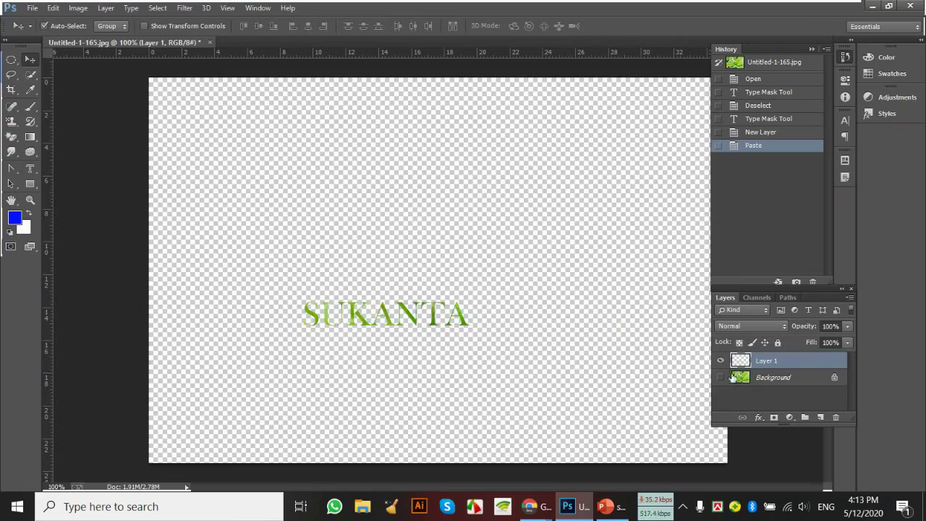
pyautogui.click(721, 376)
pyautogui.click(720, 377)
pyautogui.click(721, 377)
pyautogui.click(721, 377)
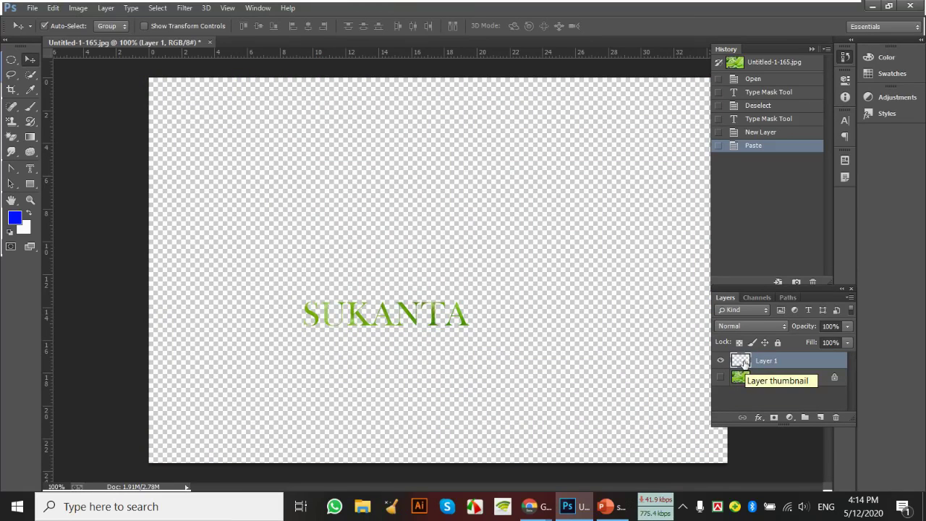
# Give Layer 1 a 1 px Stroke and a Drop Shadow in Layer Style
pyautogui.doubleClick(743, 362)
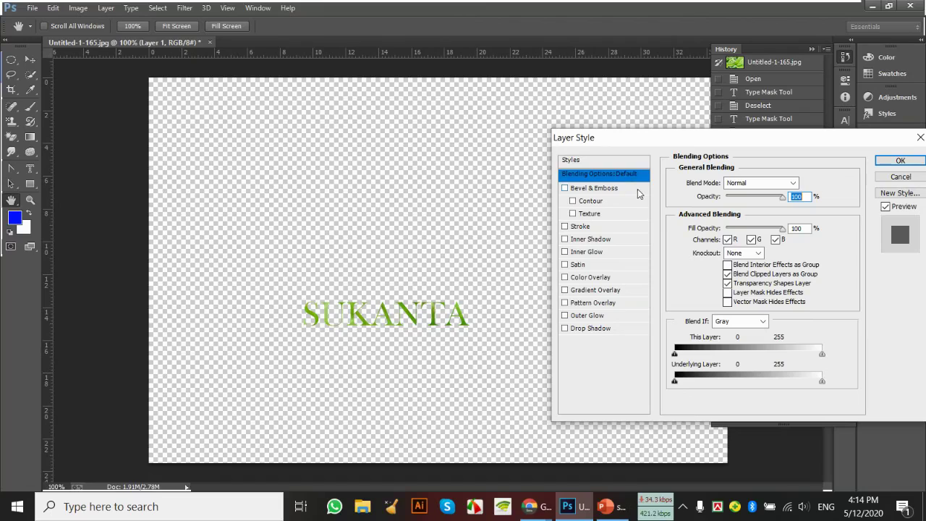
pyautogui.click(565, 227)
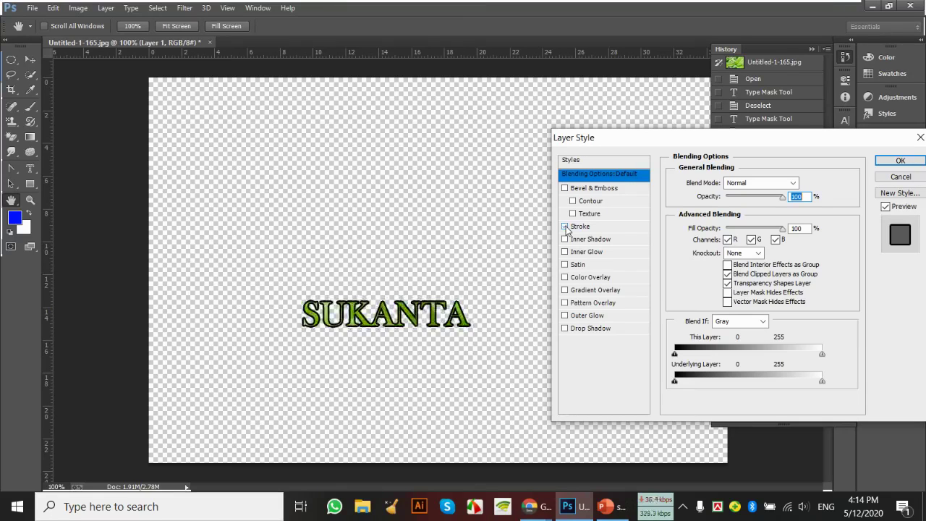
pyautogui.click(601, 226)
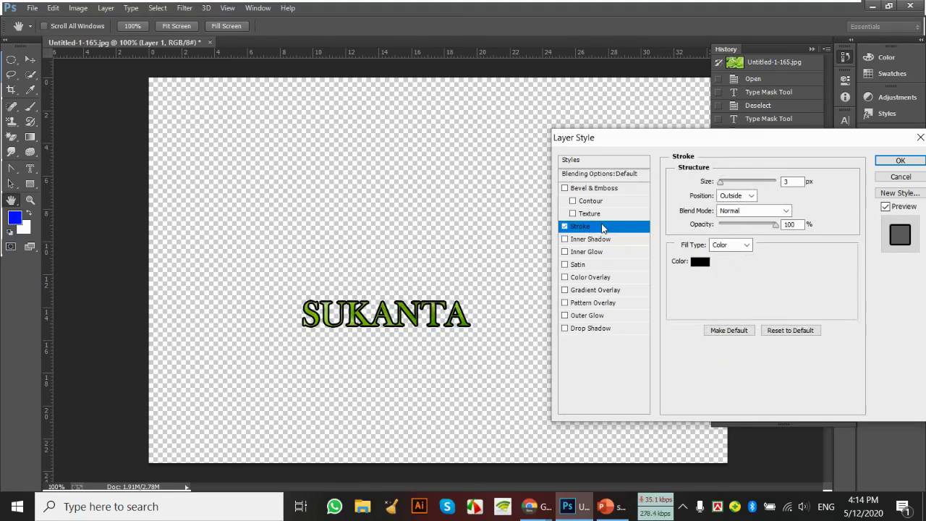
pyautogui.click(565, 328)
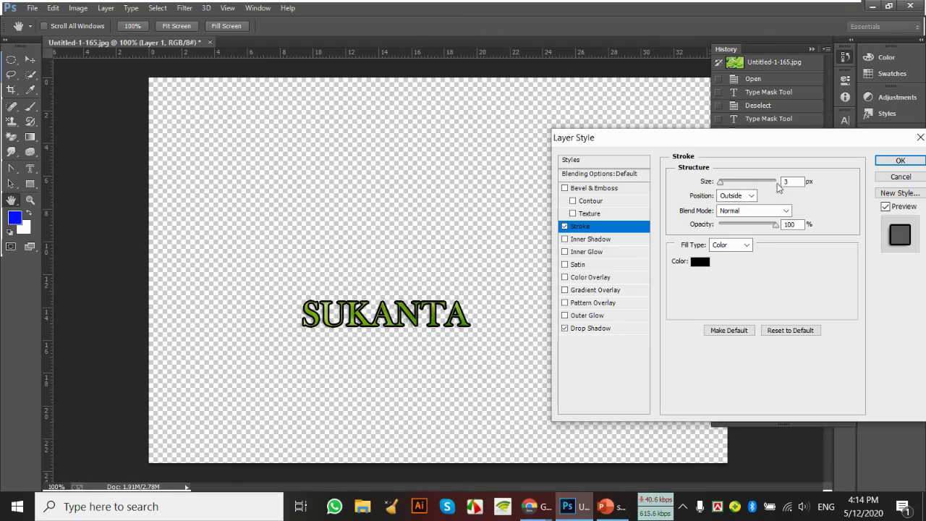
pyautogui.write('1')
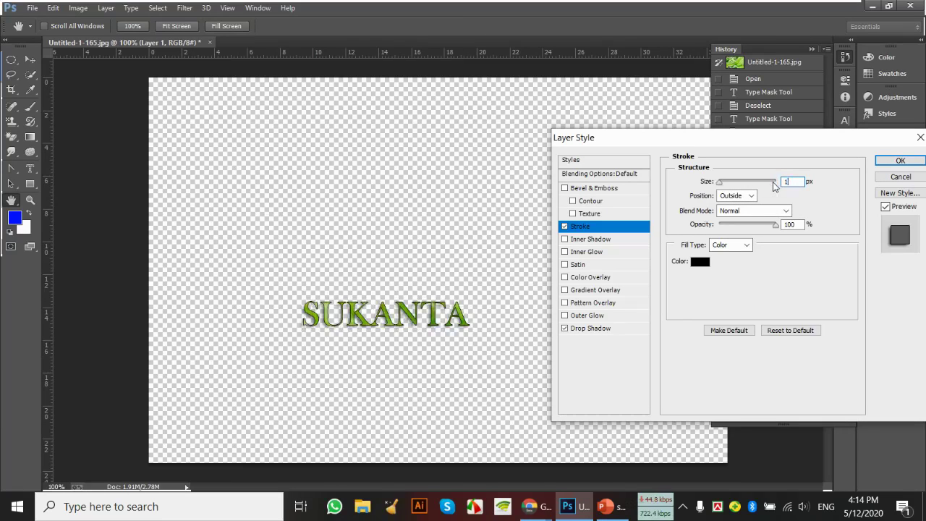
pyautogui.click(899, 163)
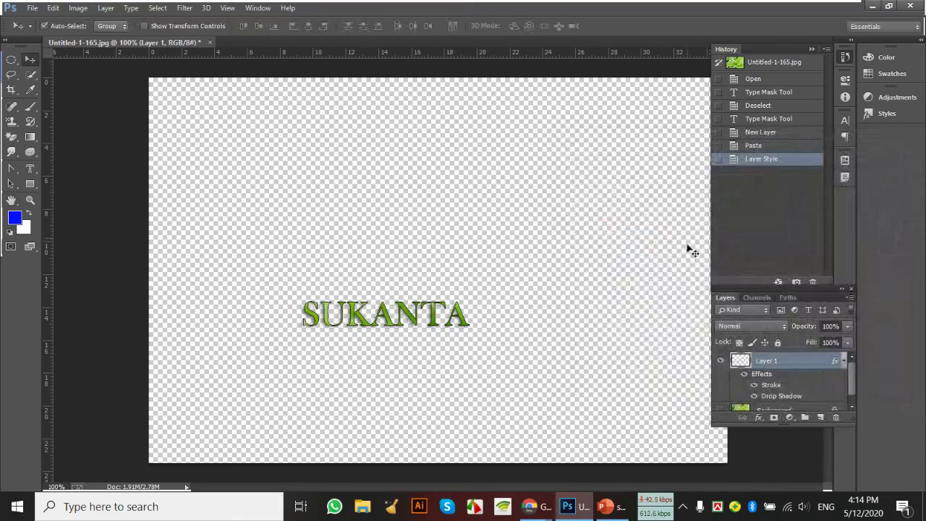
pyautogui.scroll(-1, 725, 383)
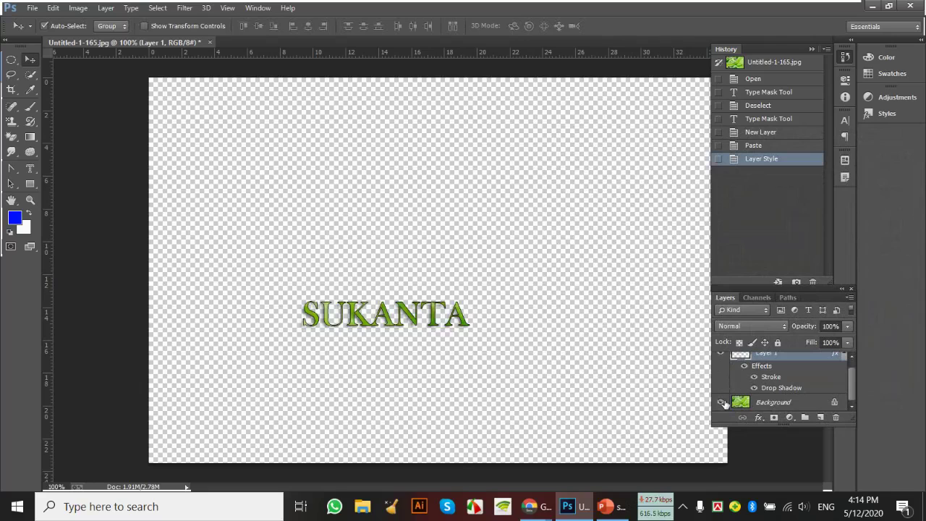
# Show the leaf photo behind SUKANTA and restore the text stroke, keeping 100% opacity and no emboss
pyautogui.click(721, 402)
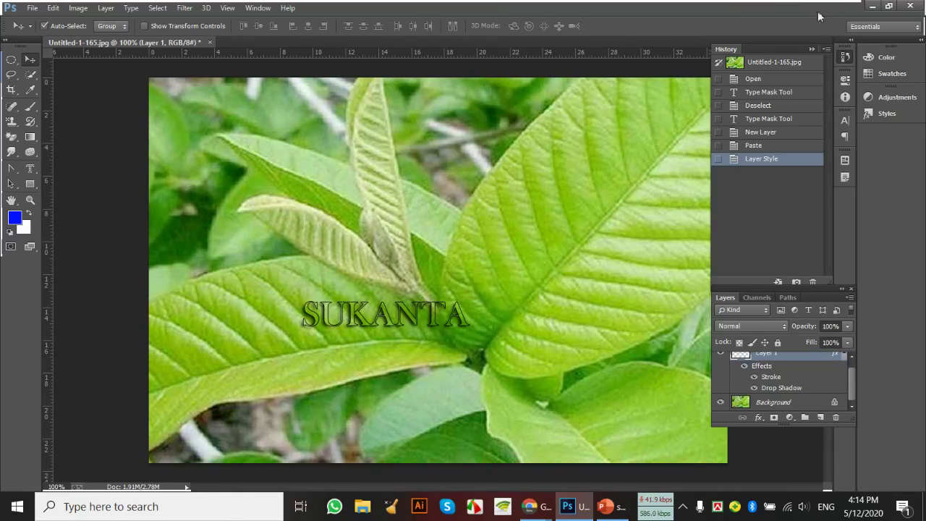
pyautogui.scroll(1, 777, 389)
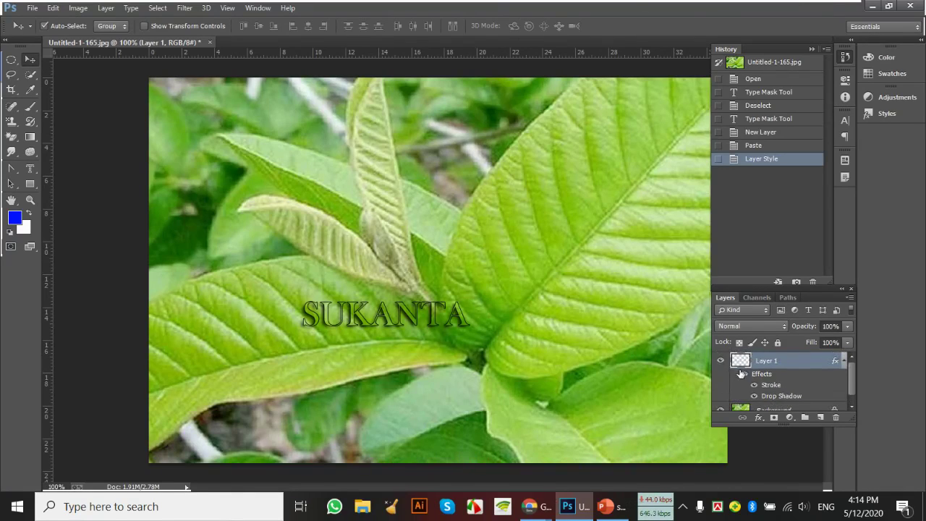
pyautogui.doubleClick(741, 369)
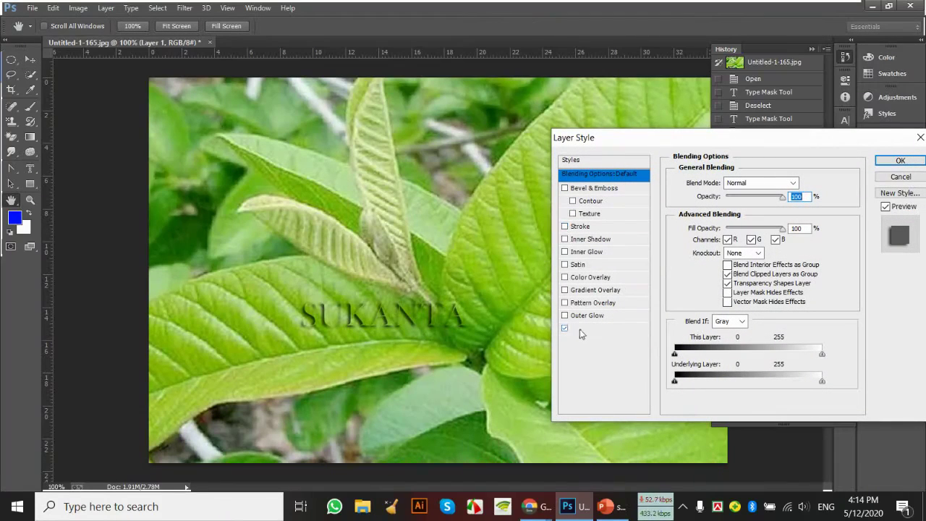
pyautogui.click(566, 226)
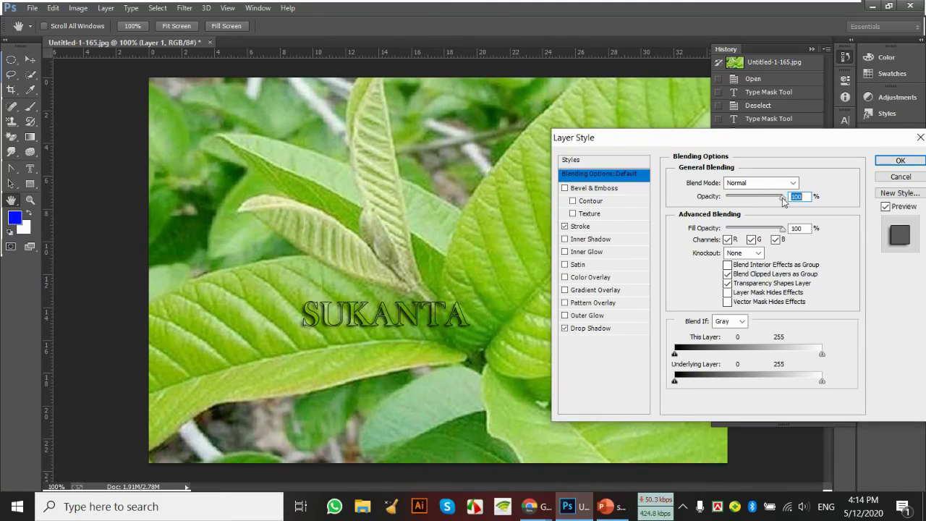
pyautogui.moveTo(783, 200)
pyautogui.mouseDown()
pyautogui.moveTo(771, 200)
pyautogui.moveTo(795, 209)
pyautogui.mouseUp()
pyautogui.click(565, 188)
pyautogui.click(565, 188)
pyautogui.click(898, 161)
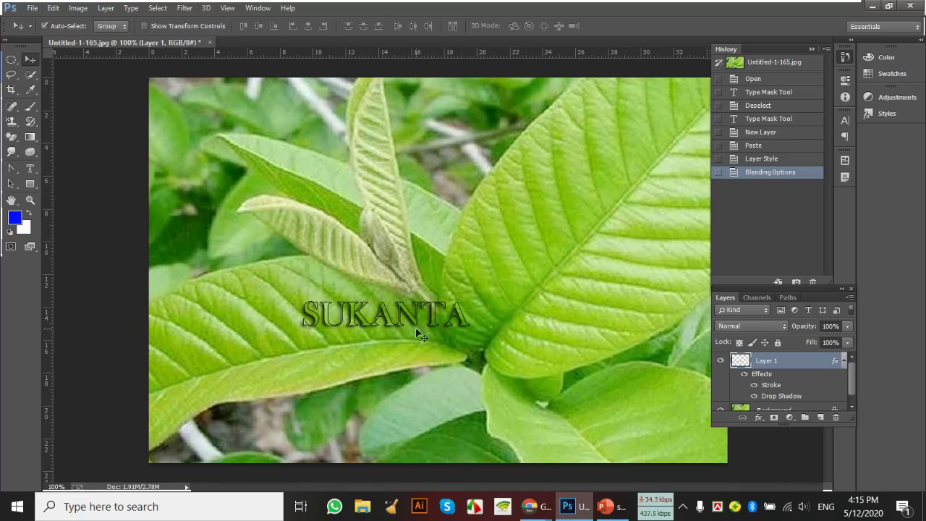
# Move SUKANTA further left and float the leaf document in its own window
pyautogui.moveTo(415, 322); pyautogui.dragTo(364, 307)
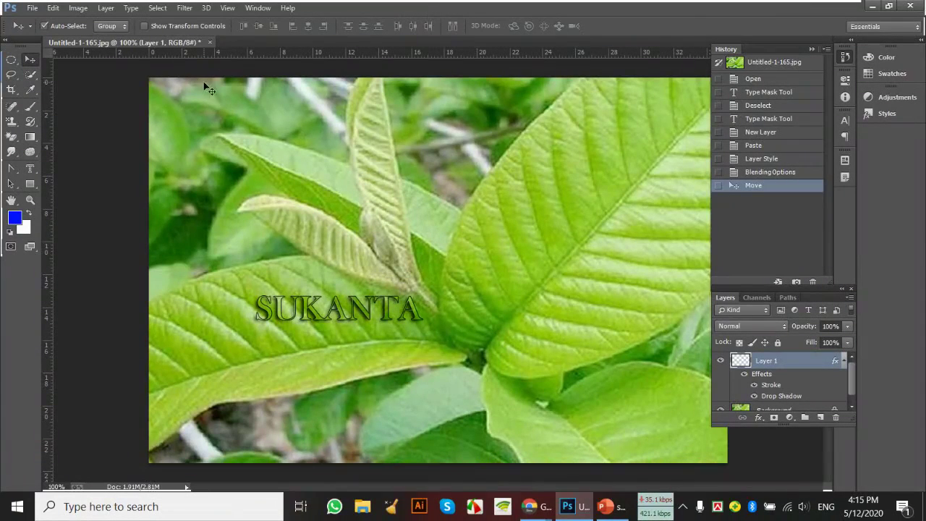
pyautogui.moveTo(185, 42); pyautogui.dragTo(471, 104)
pyautogui.click(33, 8)
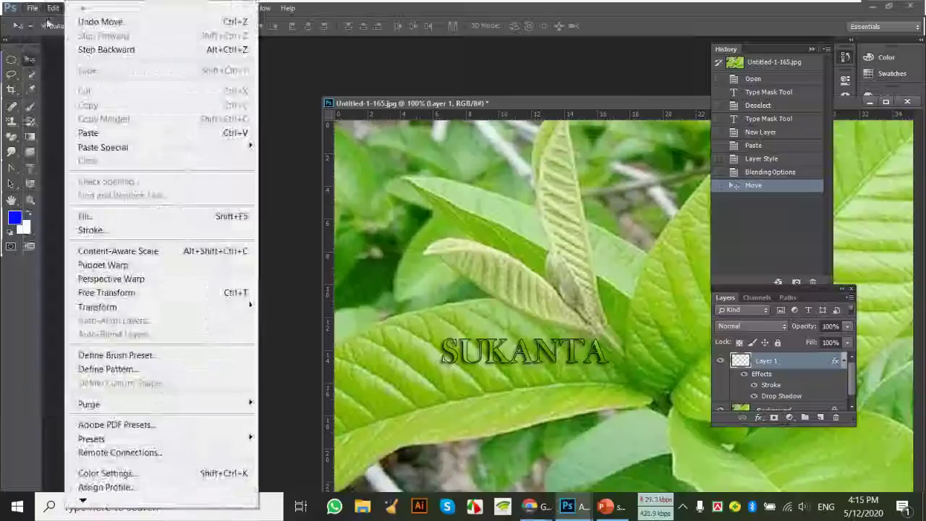
# Create a new International Paper A4 document (210 × 297 mm, 300 ppi) and float its window
pyautogui.click(40, 22)
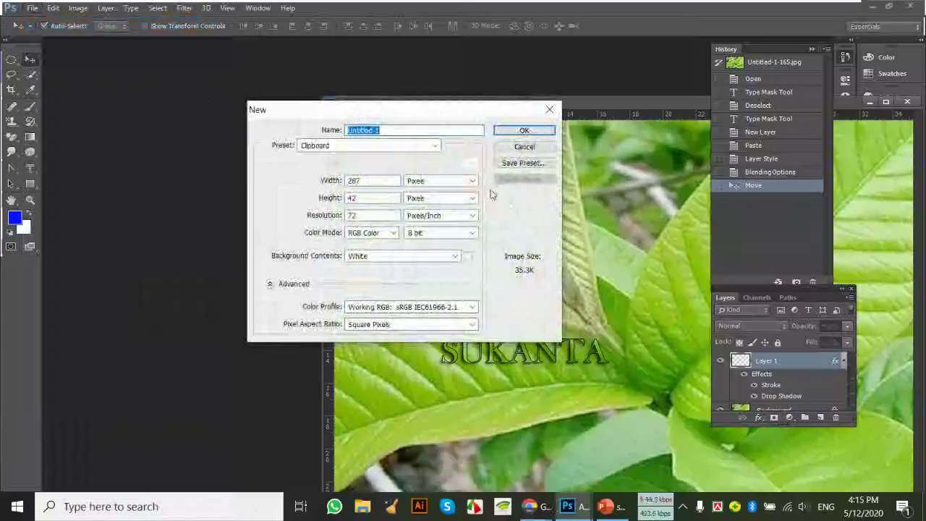
pyautogui.click(434, 146)
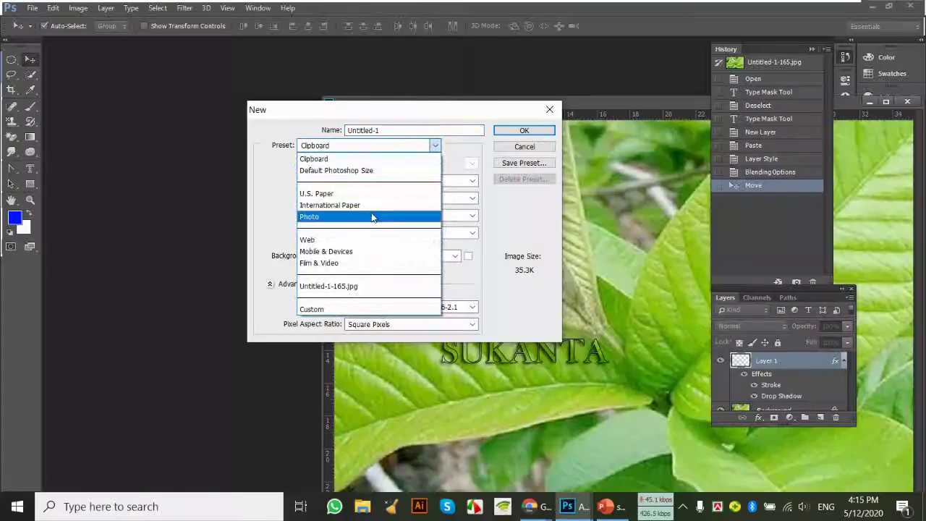
pyautogui.click(373, 205)
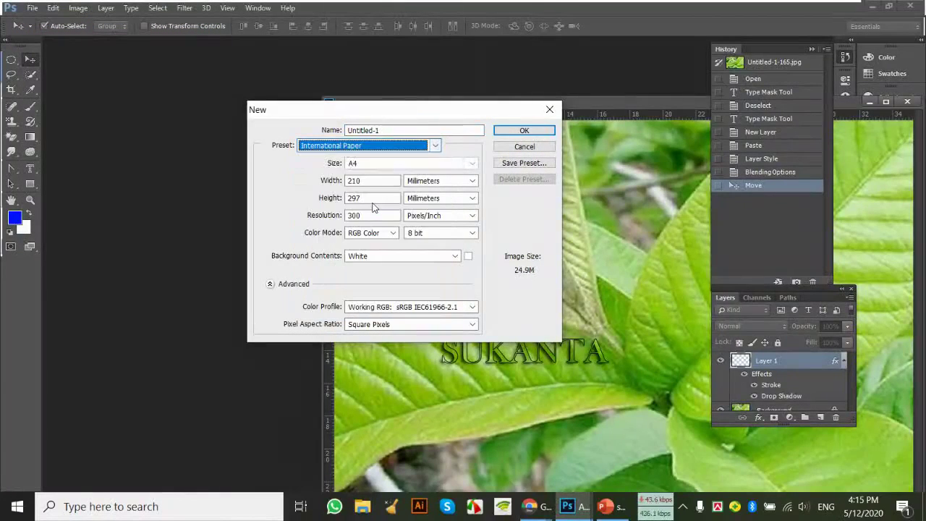
pyautogui.click(515, 134)
pyautogui.moveTo(666, 114); pyautogui.dragTo(190, 92)
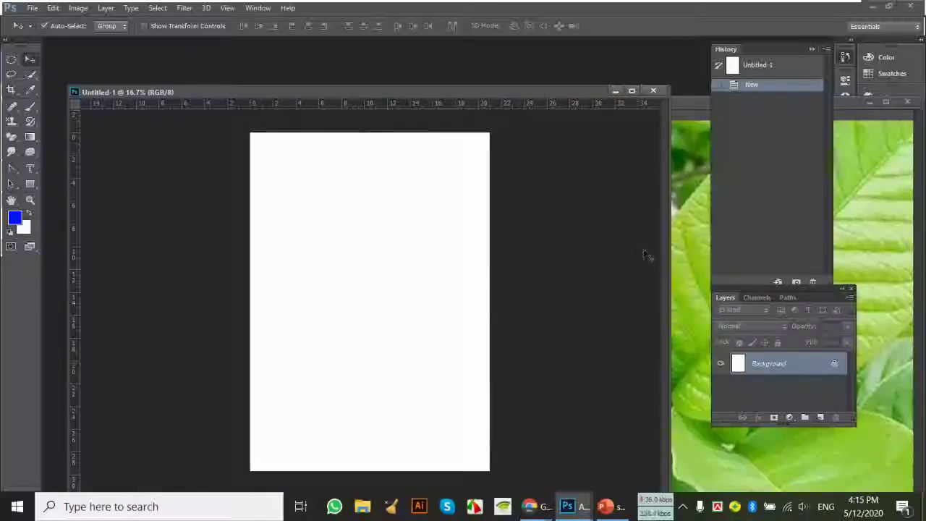
# Copy the SUKANTA layer onto the A4 page and scale it up across the upper page
pyautogui.click(688, 233)
pyautogui.moveTo(461, 340); pyautogui.dragTo(312, 235)
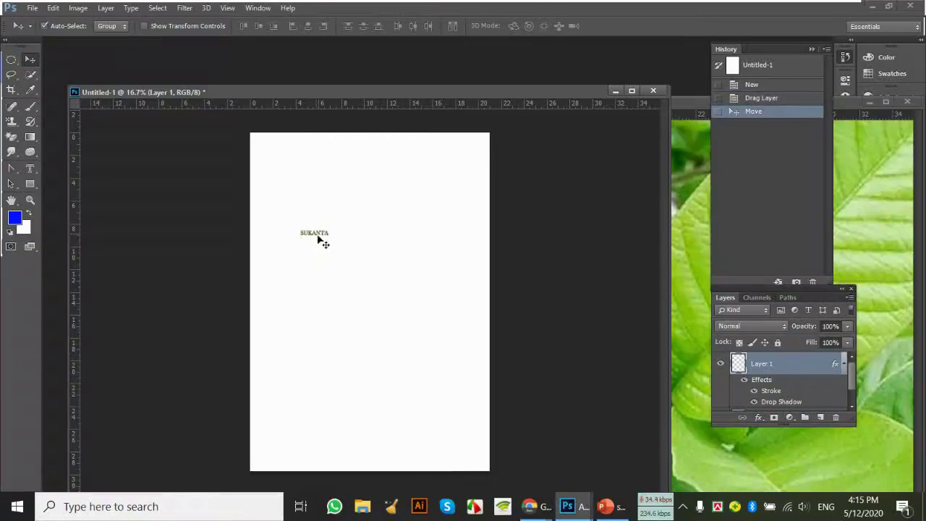
pyautogui.hotkey('ctrl', 't')
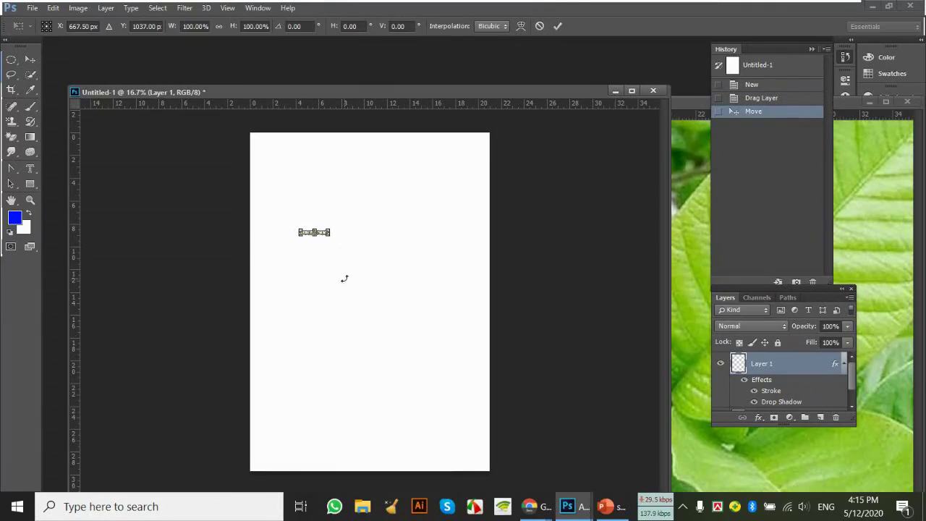
pyautogui.moveTo(331, 237); pyautogui.dragTo(461, 332)
pyautogui.moveTo(300, 231); pyautogui.dragTo(275, 205)
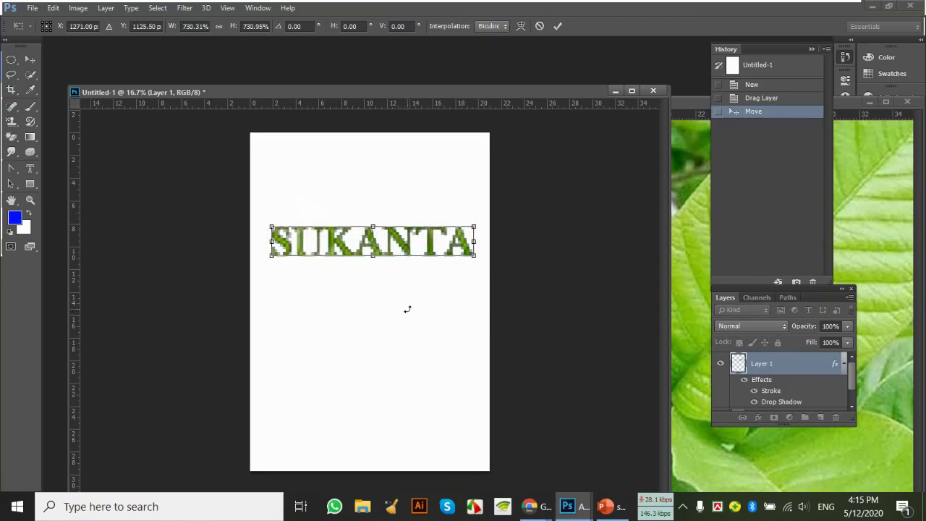
pyautogui.press('Return')
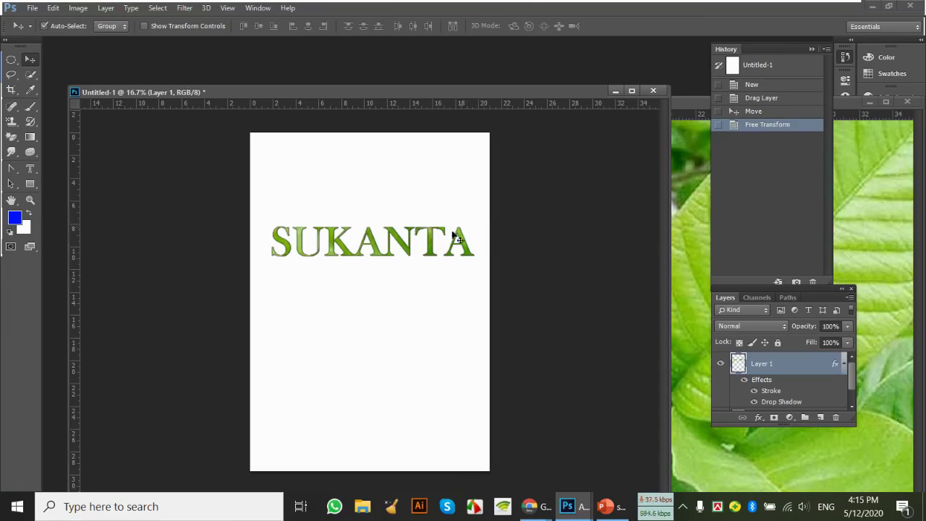
# Close the A4 page without saving and shift the leaf photo window left
pyautogui.click(654, 91)
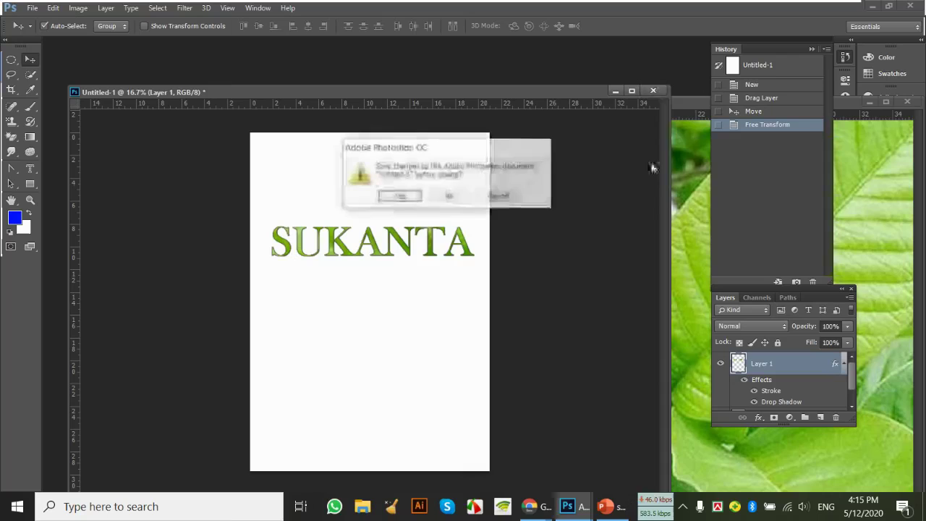
pyautogui.click(467, 202)
pyautogui.moveTo(655, 102); pyautogui.dragTo(450, 113)
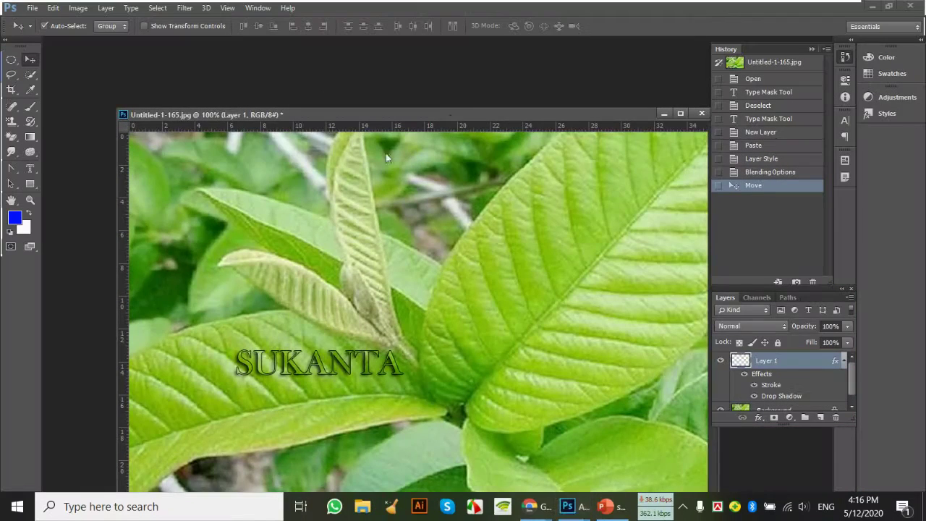
# Type SARMA at 72 pt with the Vertical Type Mask Tool on the right leaf and commit the selection
pyautogui.click(30, 170)
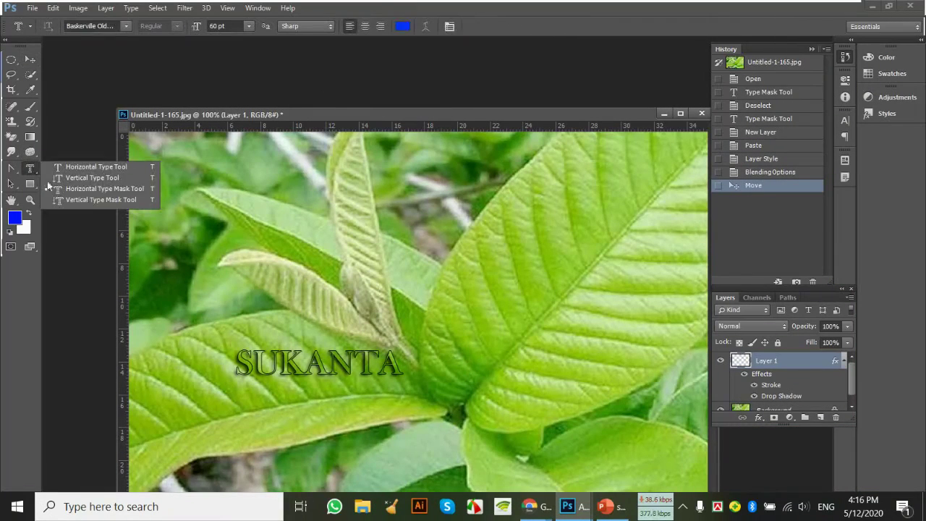
pyautogui.click(97, 200)
pyautogui.click(583, 209)
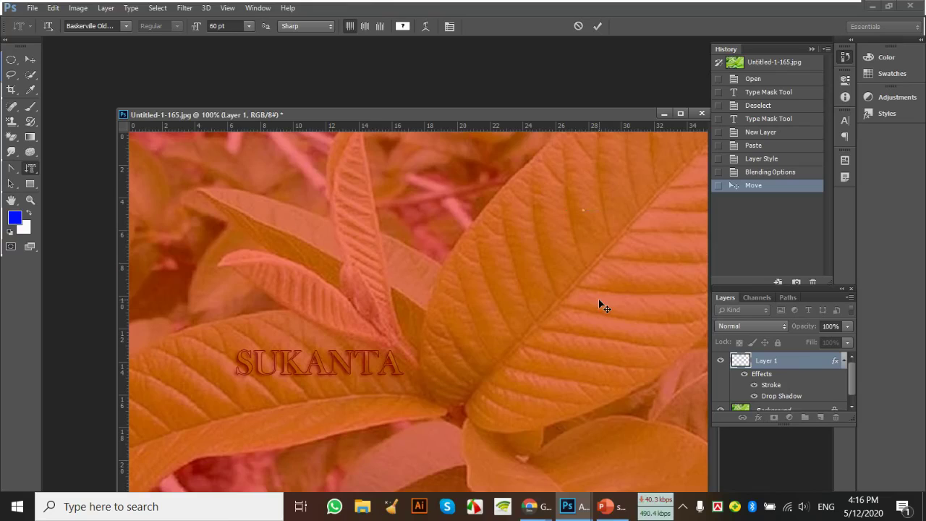
pyautogui.click(247, 27)
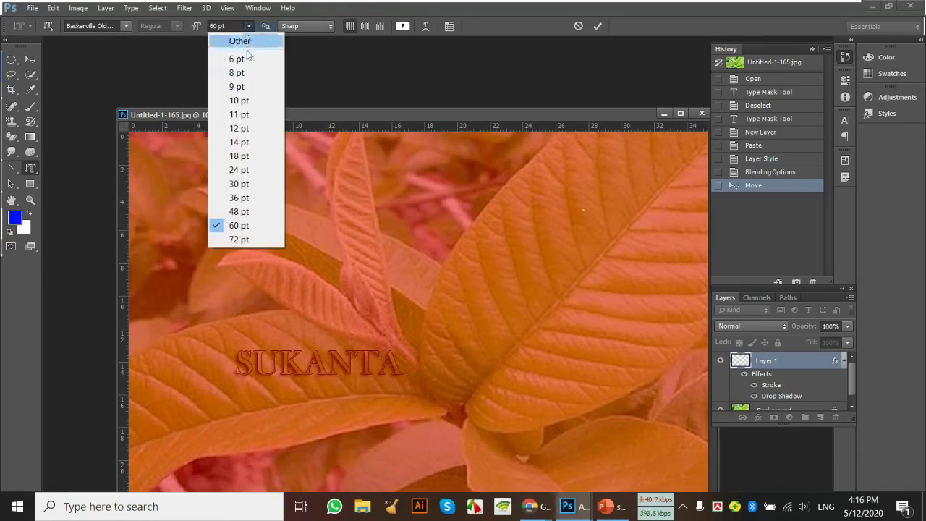
pyautogui.click(244, 241)
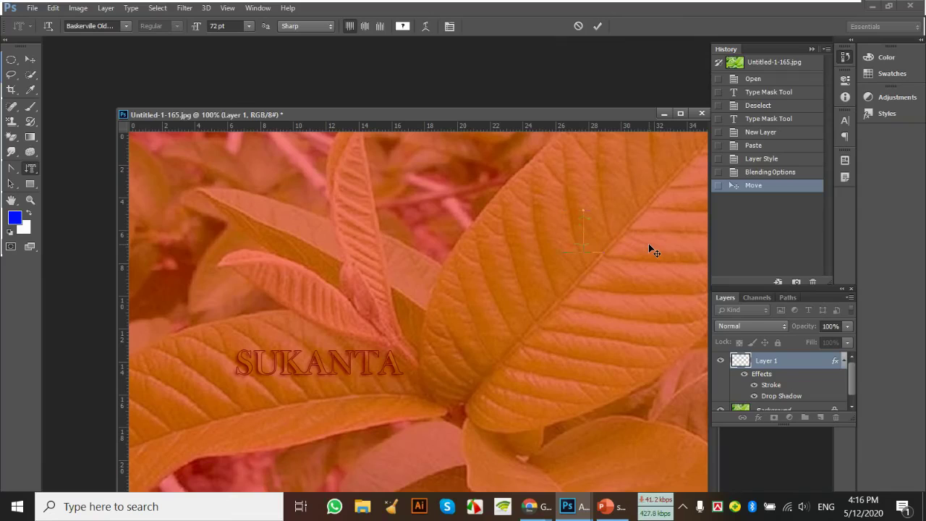
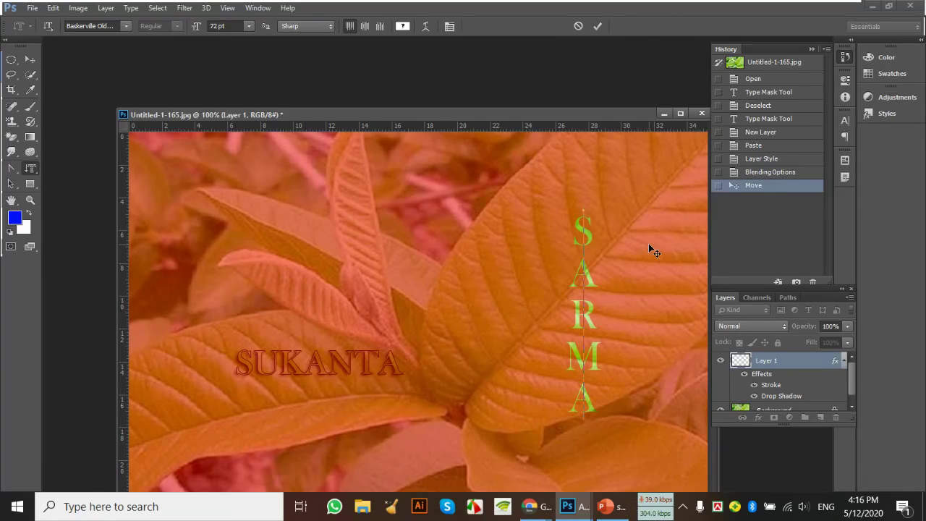
pyautogui.click(30, 59)
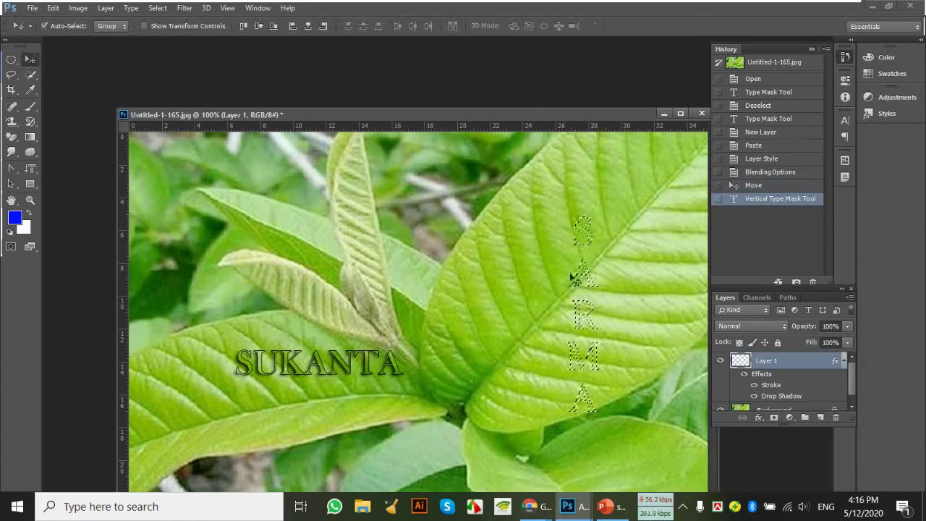
# Try copying the SARMA-shaped selection, dismissing the copy error messages
pyautogui.hotkey('ctrl', 'c')
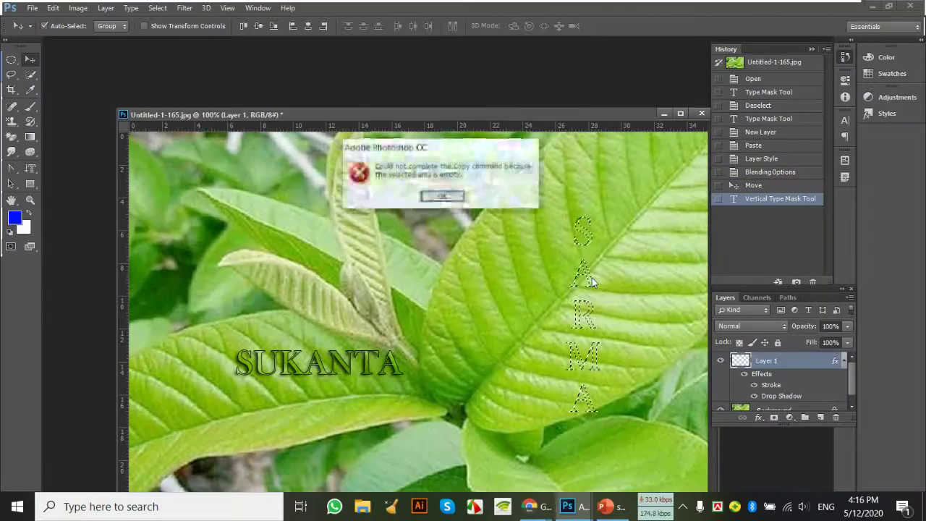
pyautogui.click(446, 196)
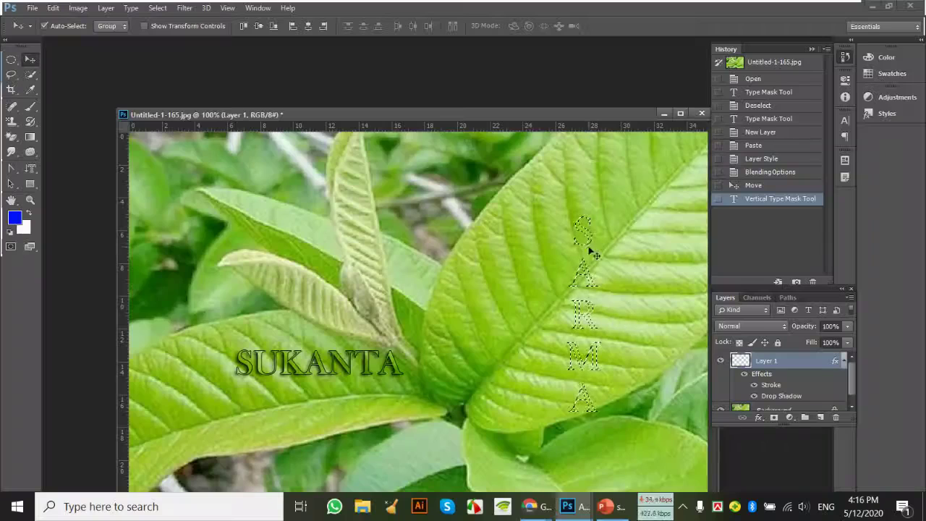
pyautogui.click(593, 307)
pyautogui.click(448, 196)
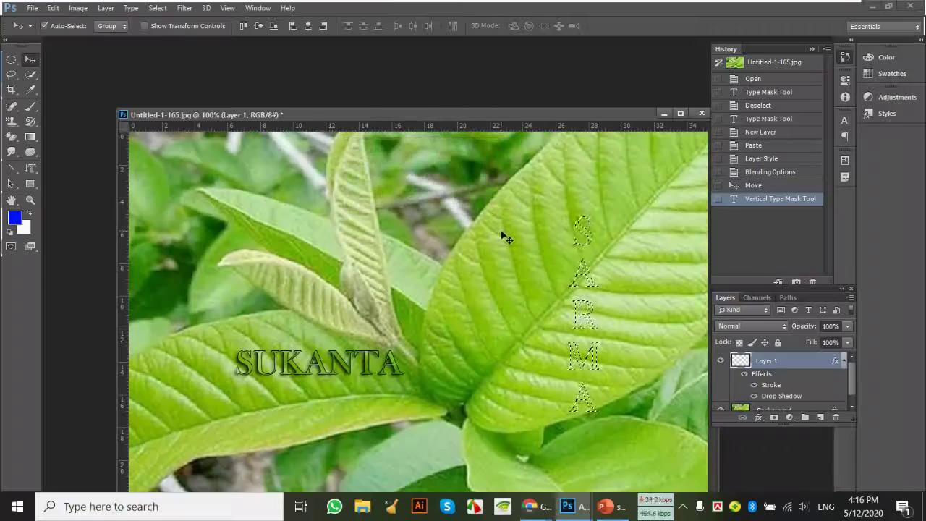
pyautogui.hotkey('ctrl', 'c')
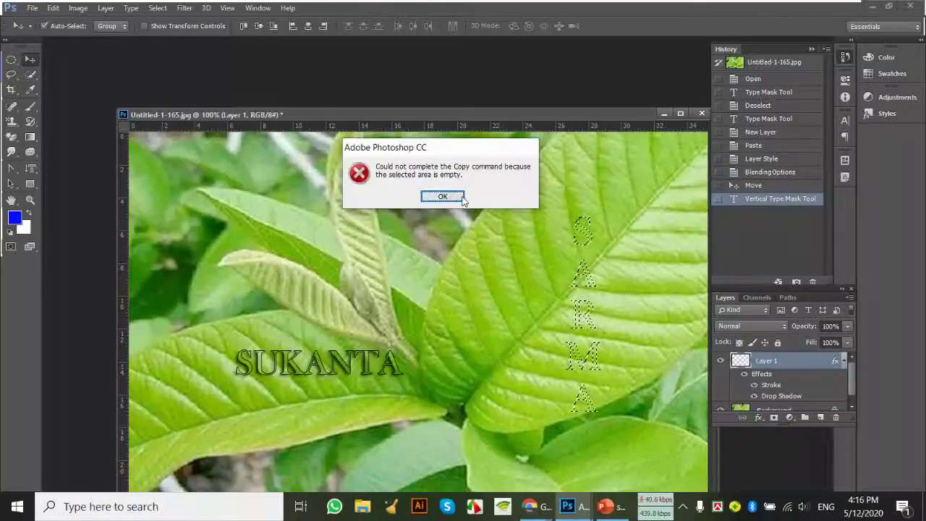
pyautogui.click(445, 196)
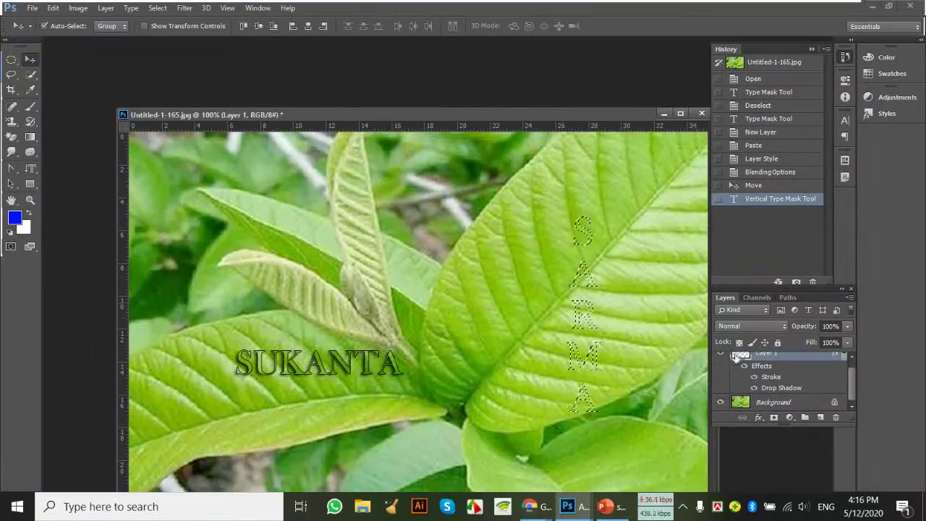
# With Background selected, paste the SARMA letters into a new layer and hide the leaf photo
pyautogui.scroll(-1, 781, 383)
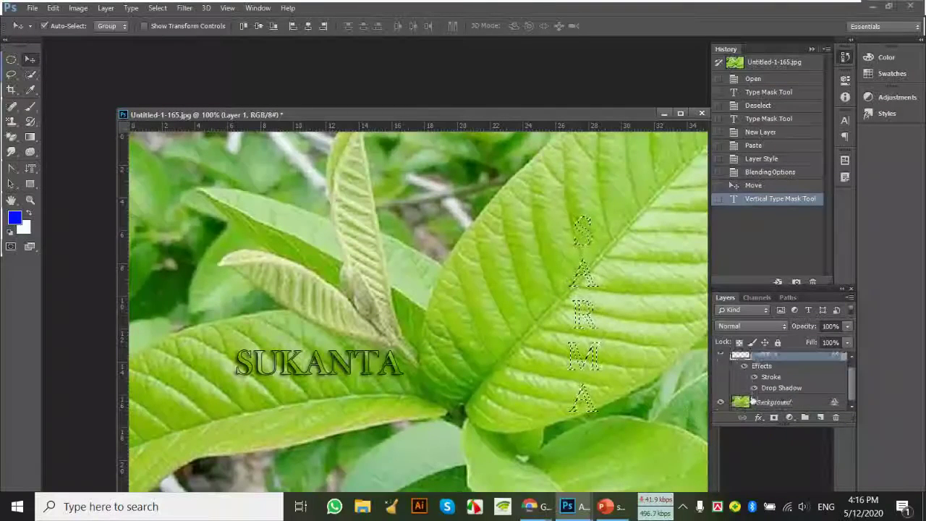
pyautogui.click(749, 403)
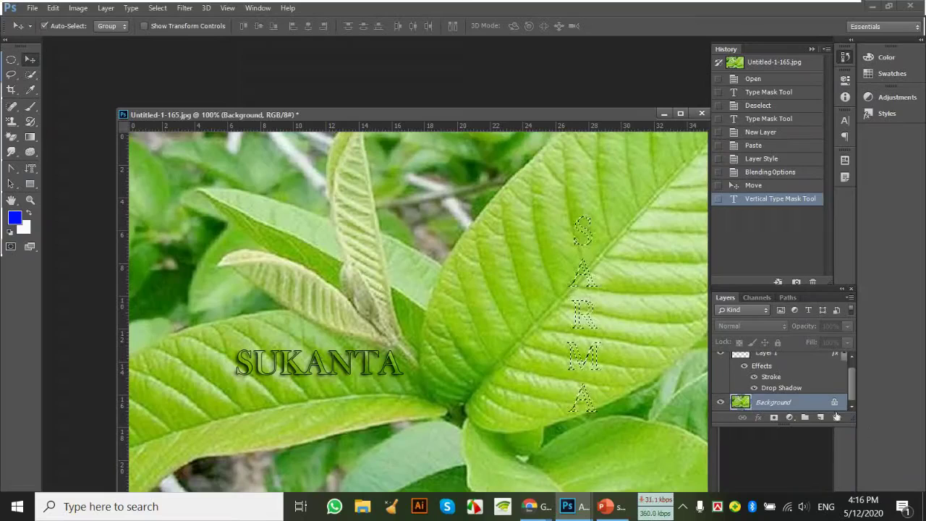
pyautogui.click(820, 418)
pyautogui.scroll(-2, 796, 390)
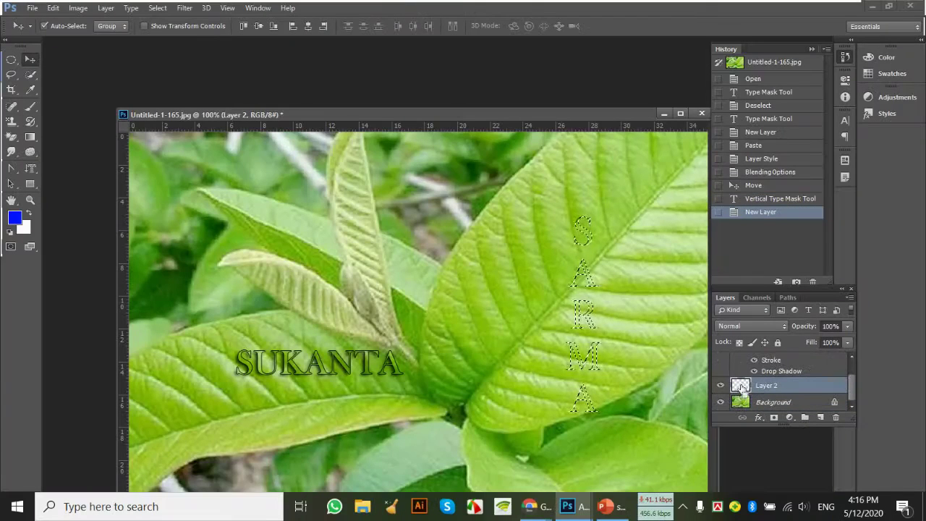
pyautogui.hotkey('ctrl', 'v')
pyautogui.click(721, 403)
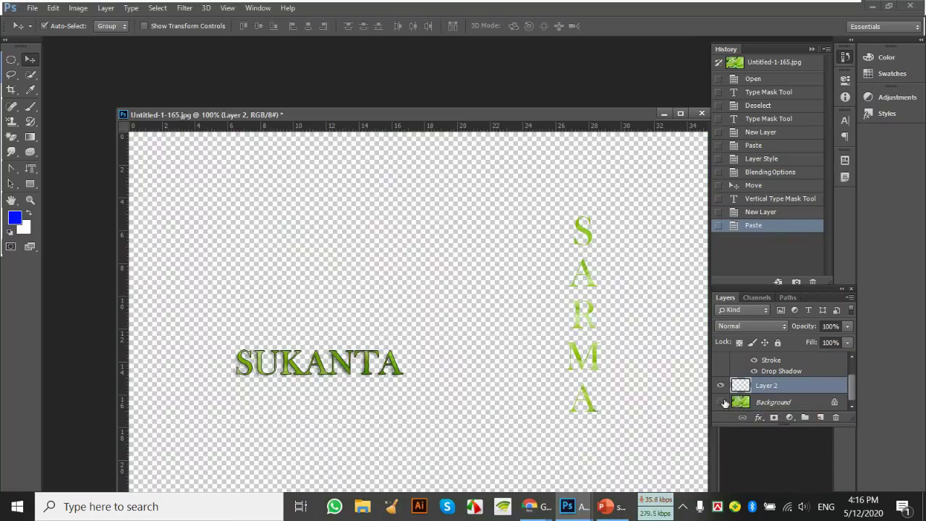
pyautogui.click(721, 403)
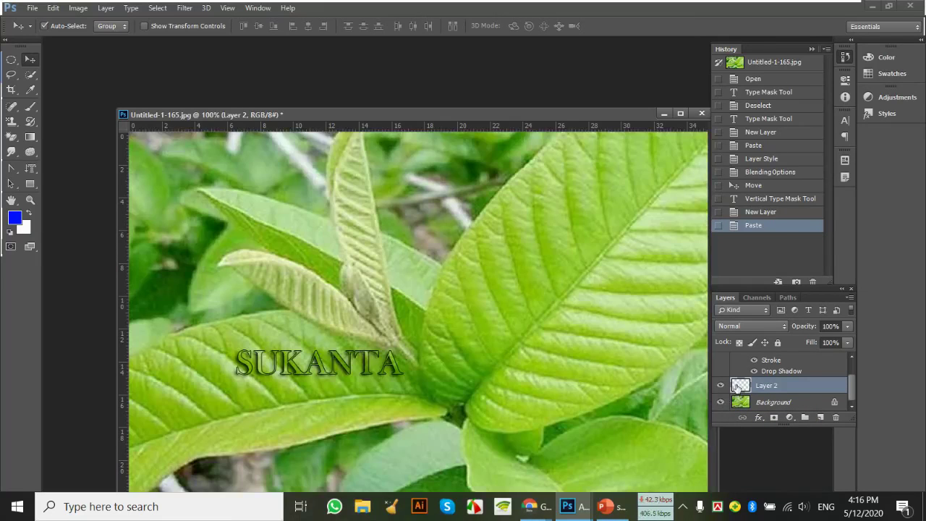
pyautogui.click(721, 402)
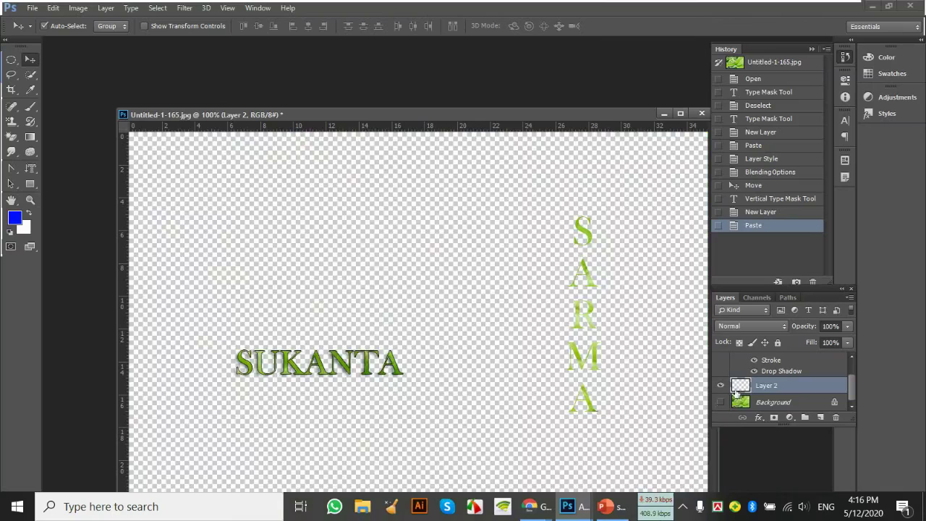
# Give the SARMA letters a 1 px stroke, show the leaf photo, and move SARMA up slightly left
pyautogui.doubleClick(740, 389)
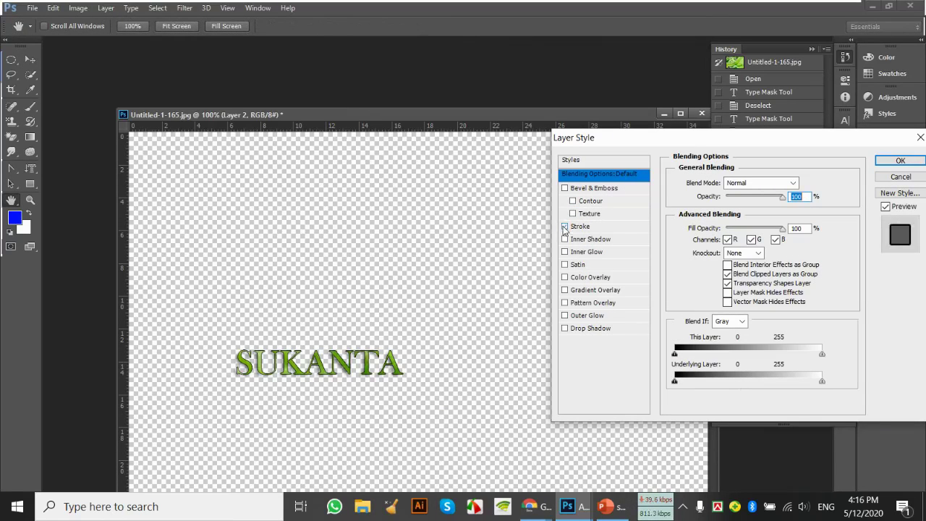
pyautogui.moveTo(684, 142)
pyautogui.mouseDown()
pyautogui.moveTo(264, 174)
pyautogui.moveTo(237, 148)
pyautogui.mouseUp()
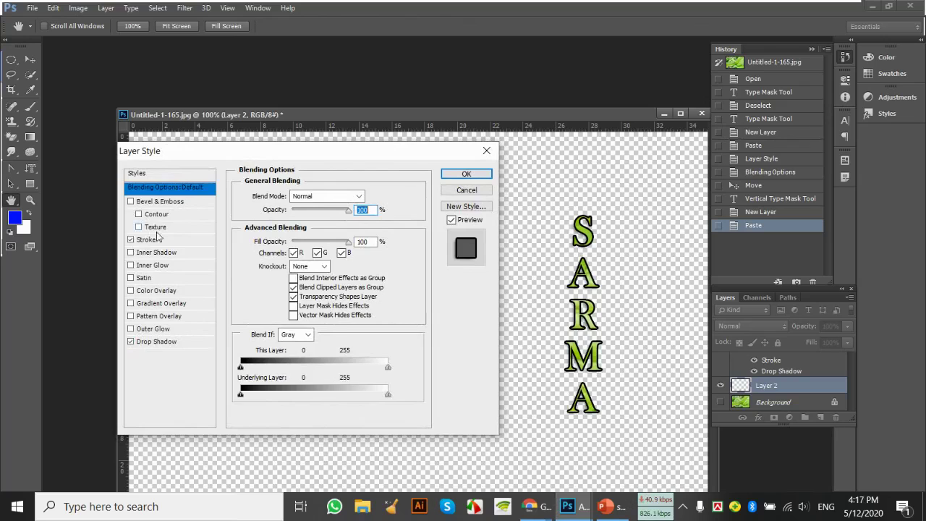
pyautogui.click(157, 241)
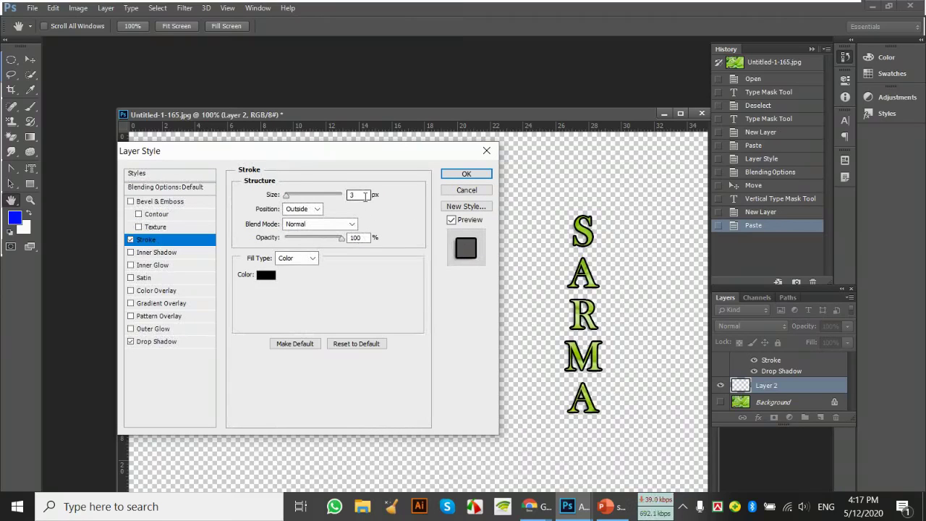
pyautogui.doubleClick(353, 196)
pyautogui.write('1')
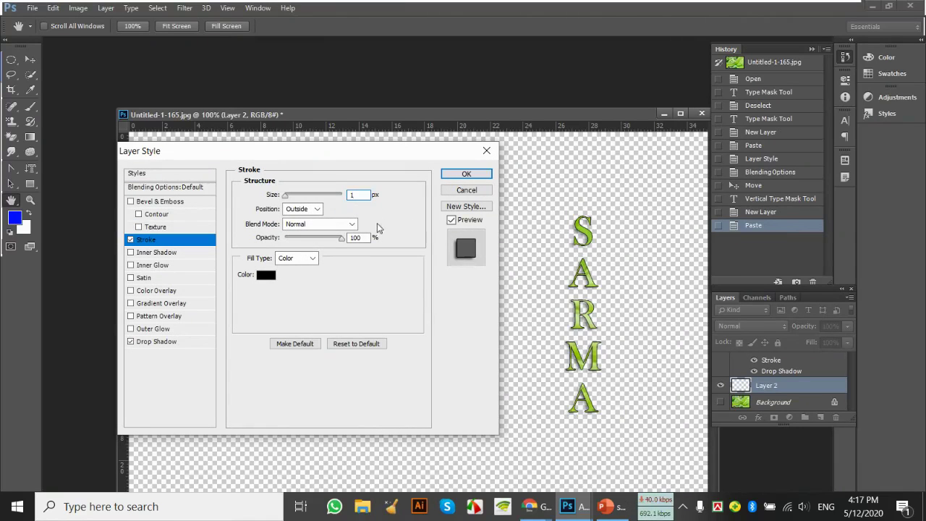
pyautogui.press('Return')
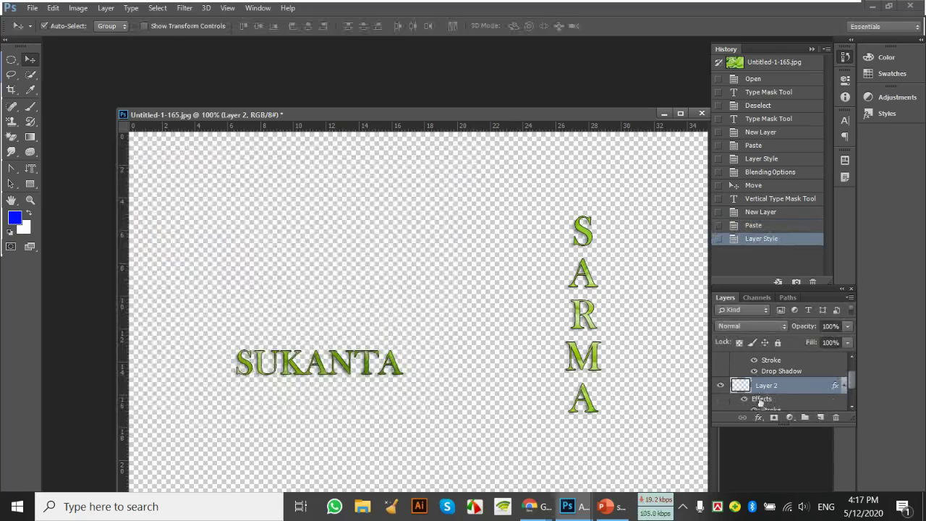
pyautogui.click(720, 402)
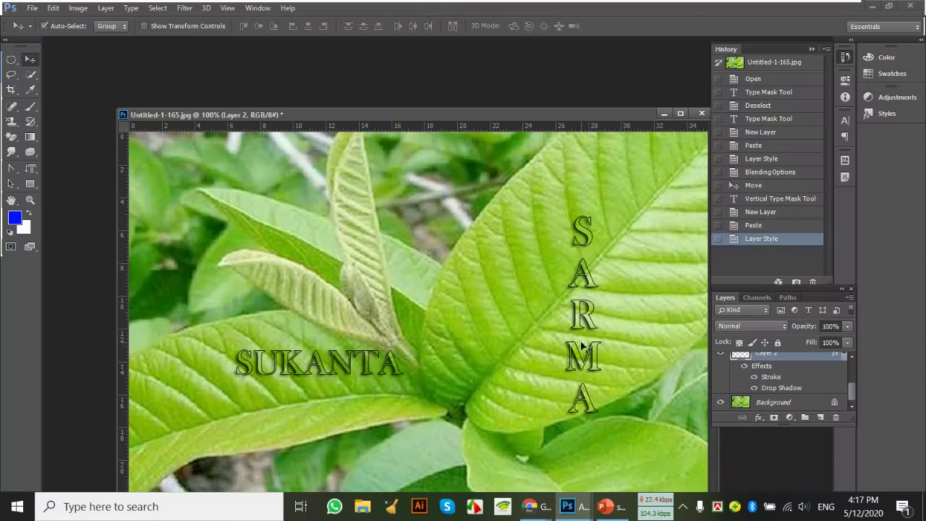
pyautogui.moveTo(590, 274); pyautogui.dragTo(575, 239)
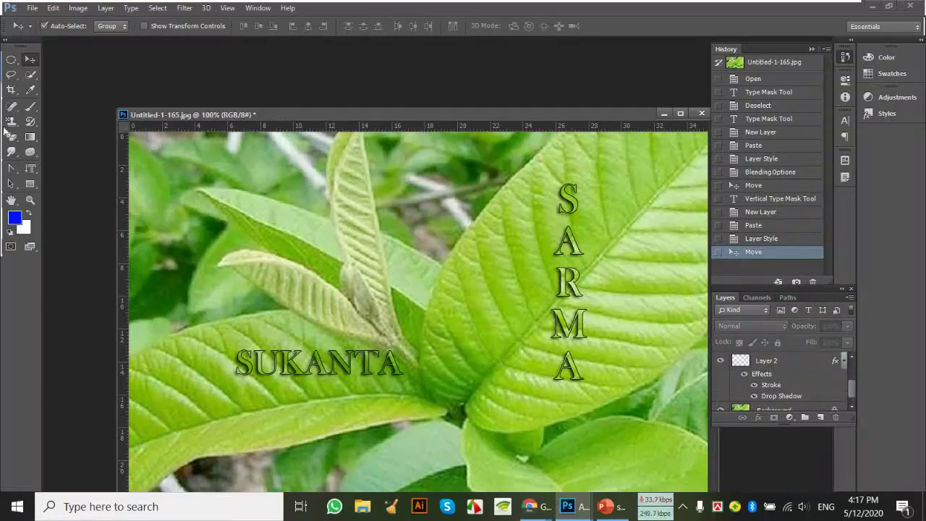
pyautogui.click(32, 169)
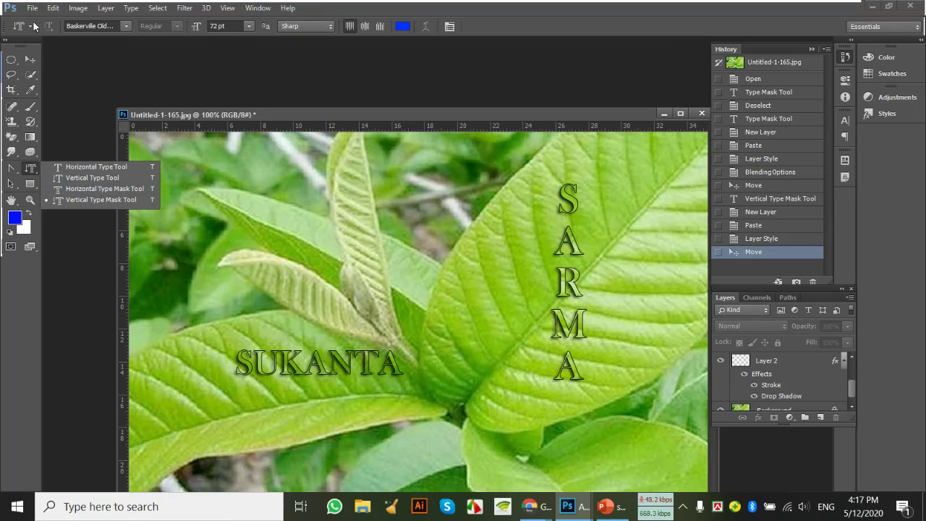
pyautogui.click(29, 58)
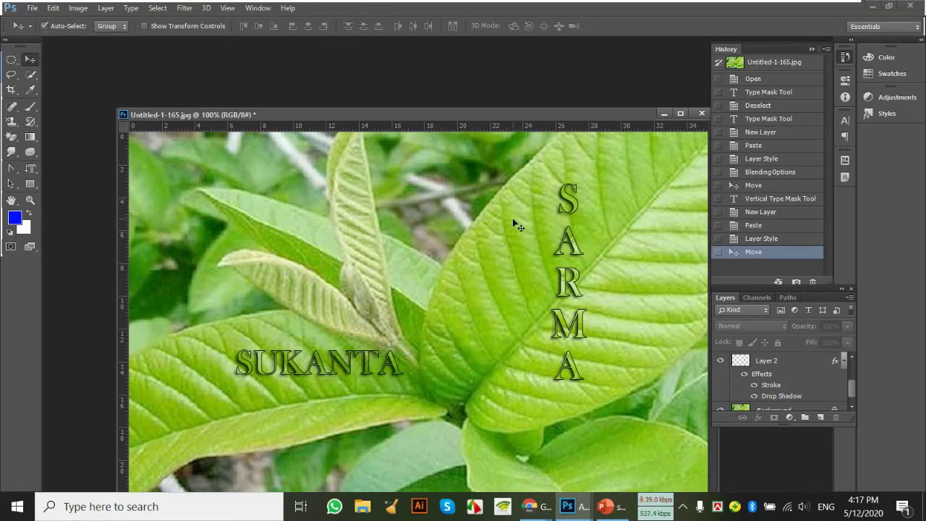
pyautogui.click(531, 506)
# Bring up Facebook Live Producer and scroll through the live stream comments
pyautogui.click(444, 454)
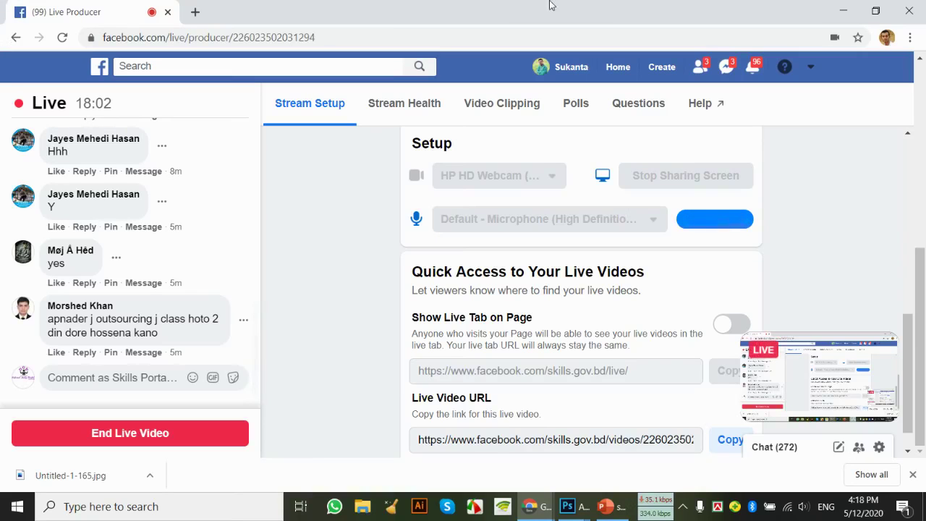
pyautogui.scroll(10, 241, 258)
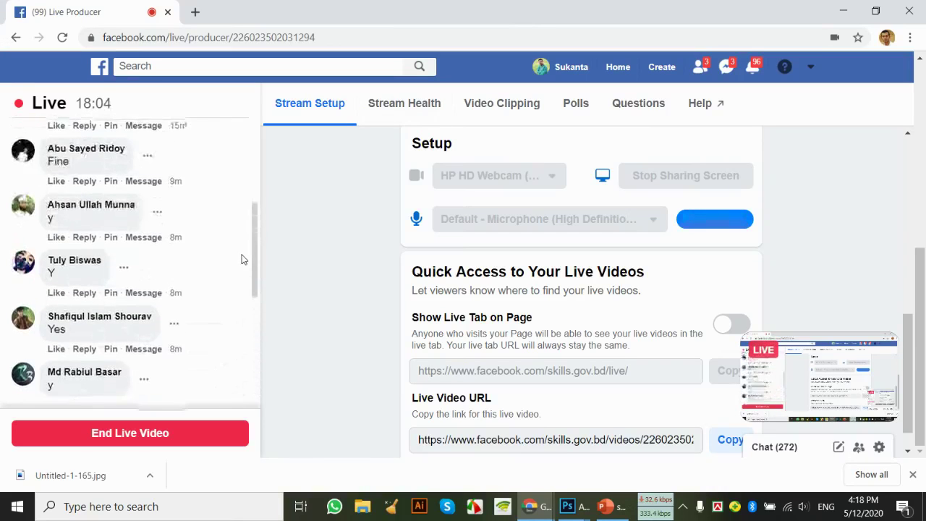
pyautogui.scroll(-10, 249, 259)
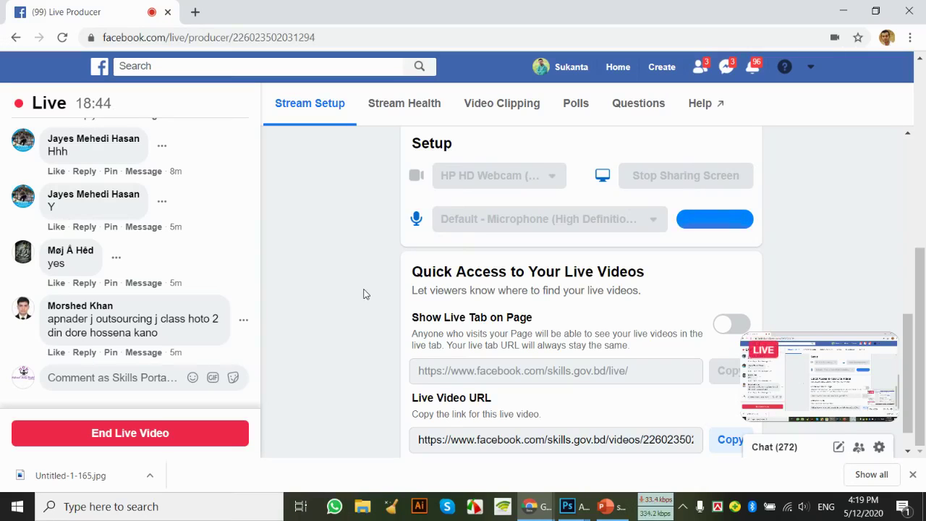
# Back in Photoshop, make the document window taller, reposition it, and close the leaf photo
pyautogui.moveTo(567, 506)
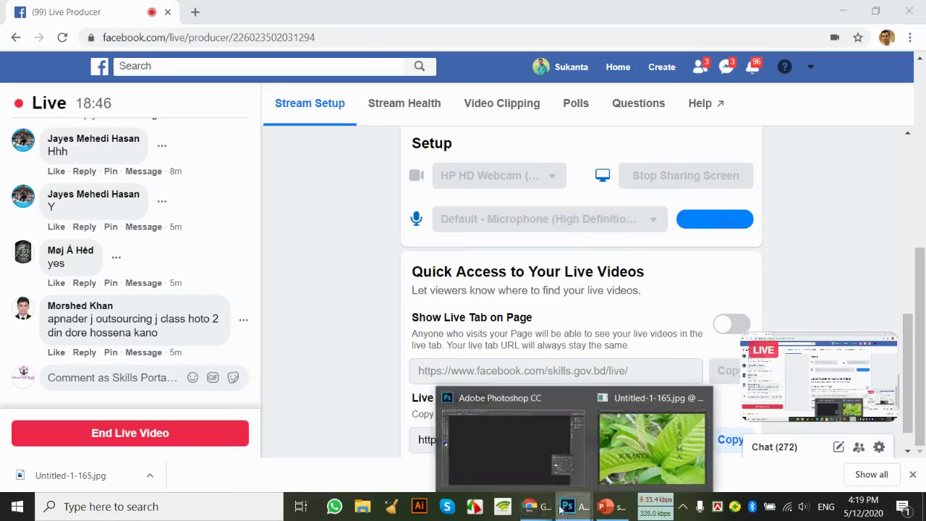
pyautogui.moveTo(567, 470)
pyautogui.click(527, 456)
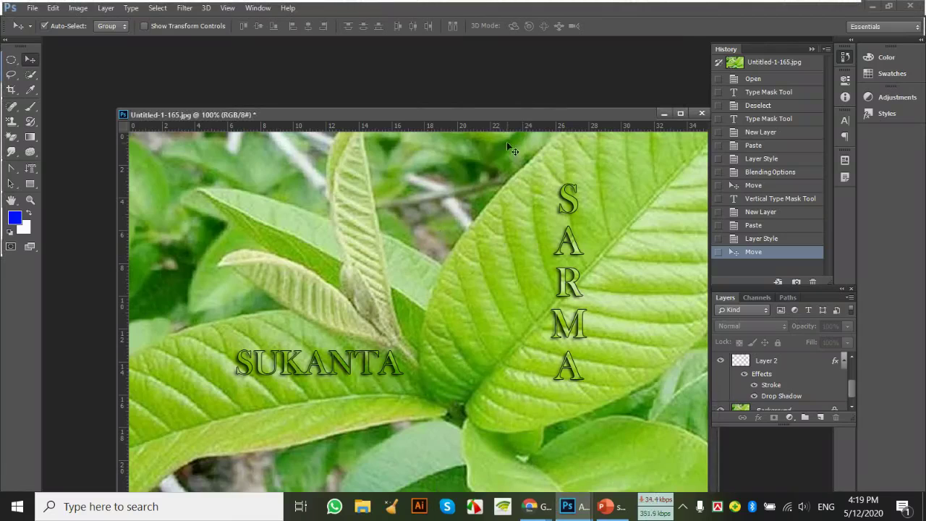
pyautogui.moveTo(510, 107); pyautogui.dragTo(510, 72)
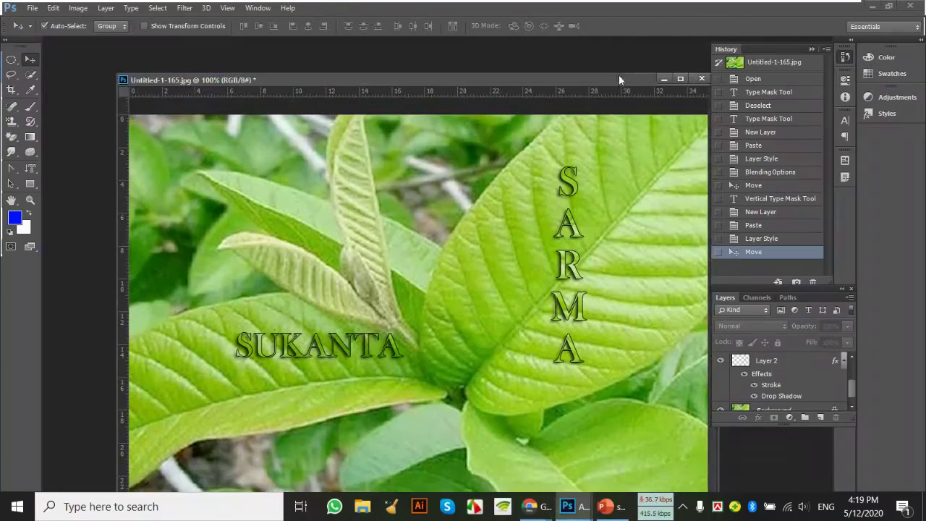
pyautogui.moveTo(619, 75); pyautogui.dragTo(519, 80)
pyautogui.click(611, 77)
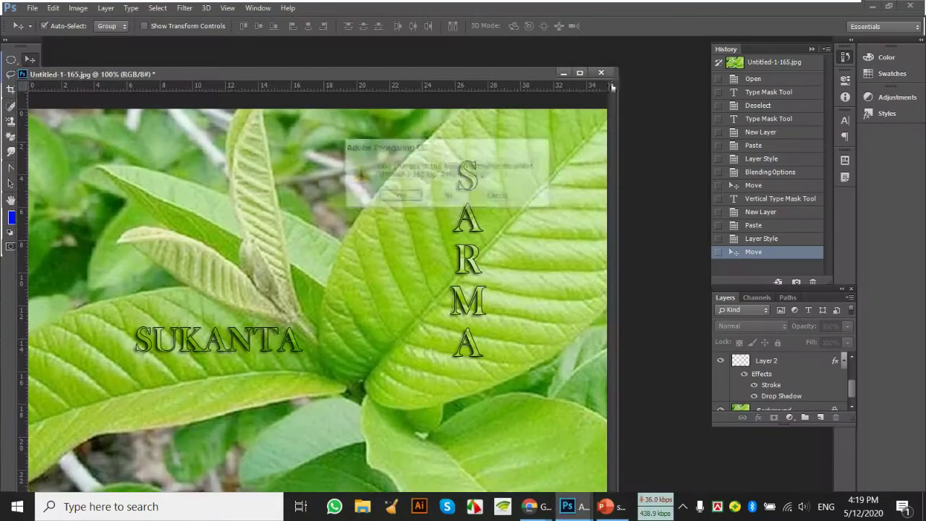
# Discard the leaf photo's changes, glance at the class slides, and return to Photoshop
pyautogui.click(466, 199)
pyautogui.click(606, 507)
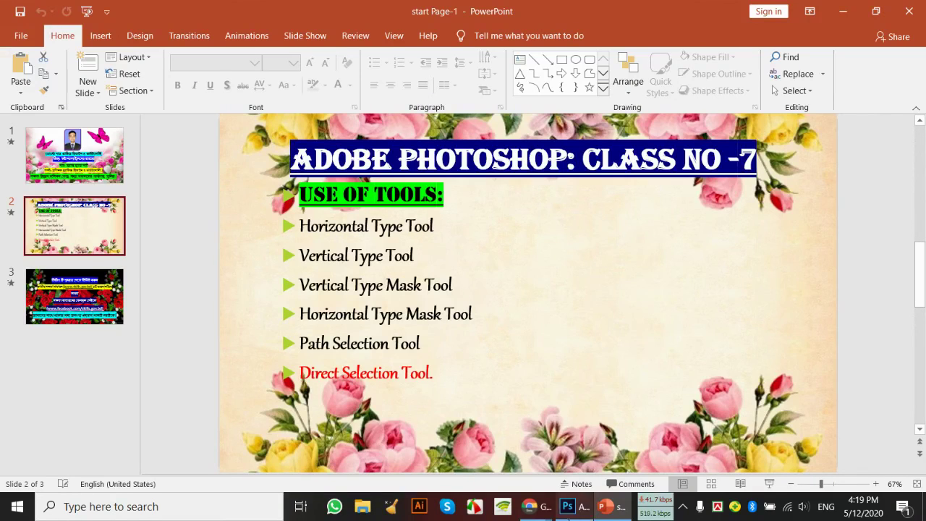
pyautogui.click(565, 508)
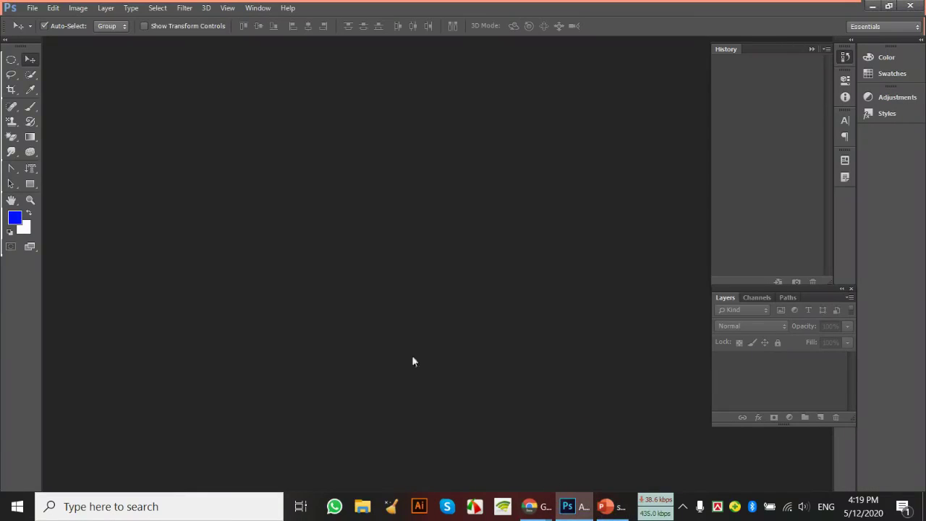
# Pick the Path Selection tool, then open 2345.jpg from the Desktop
pyautogui.click(12, 184)
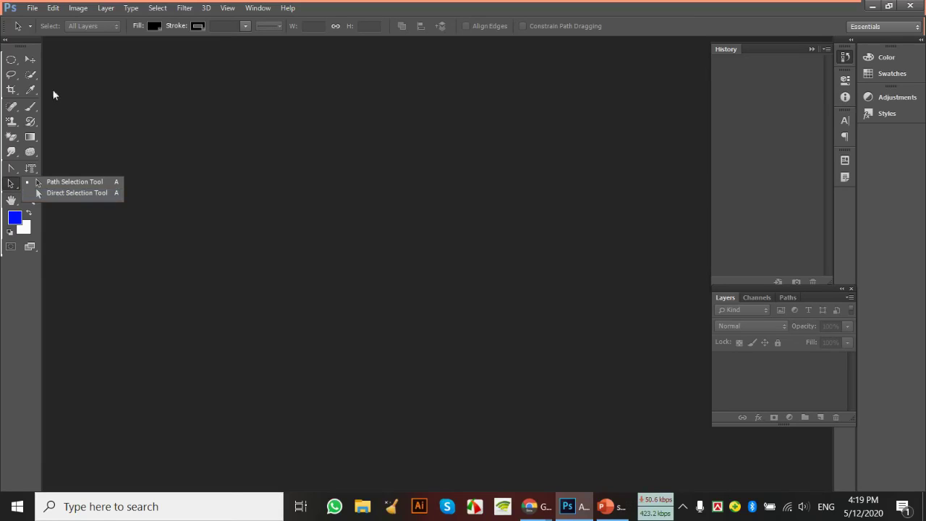
pyautogui.click(274, 183)
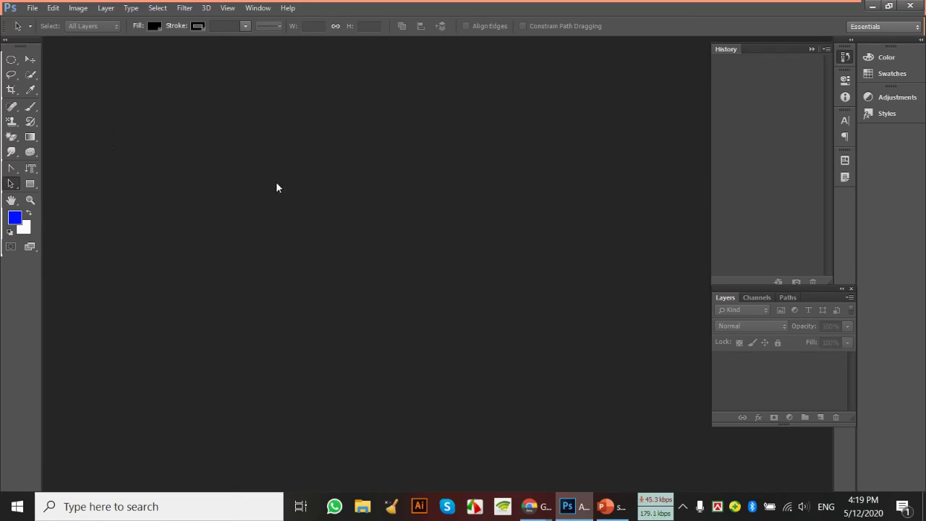
pyautogui.doubleClick(278, 186)
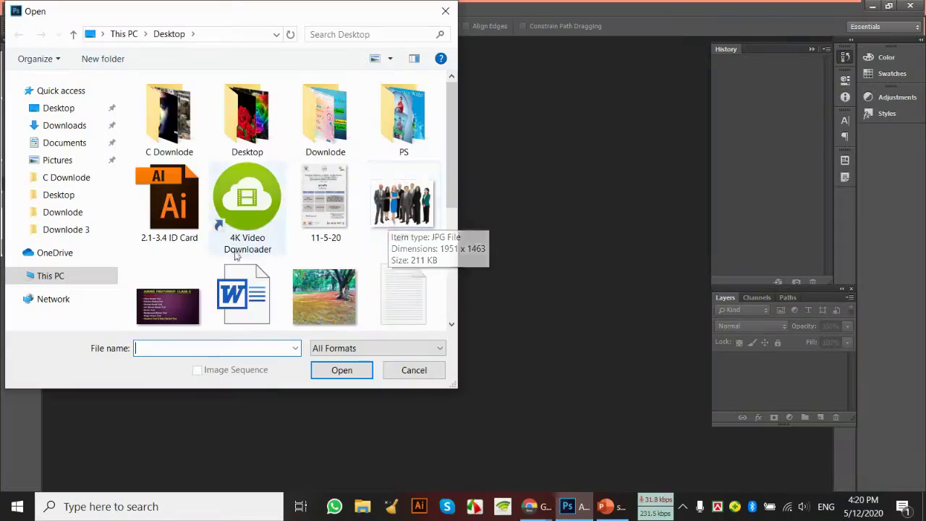
pyautogui.scroll(-3, 376, 209)
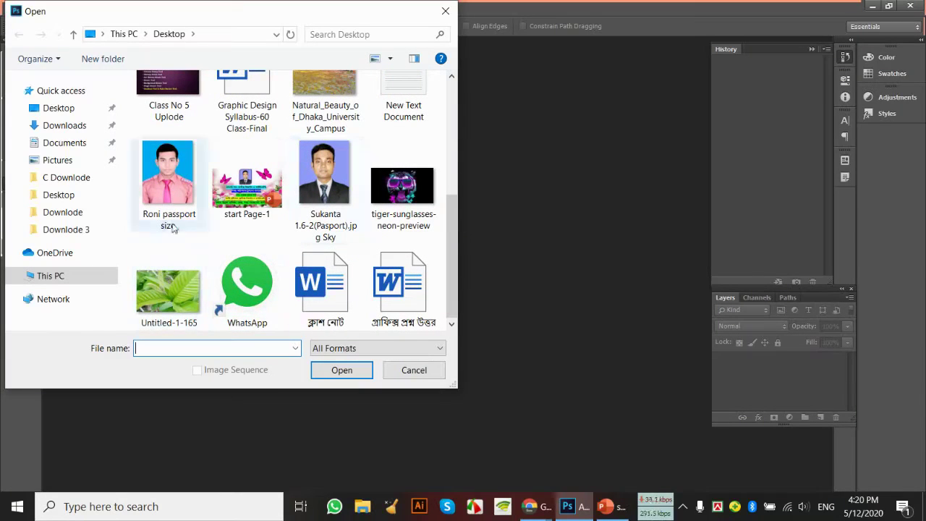
pyautogui.scroll(3, 239, 296)
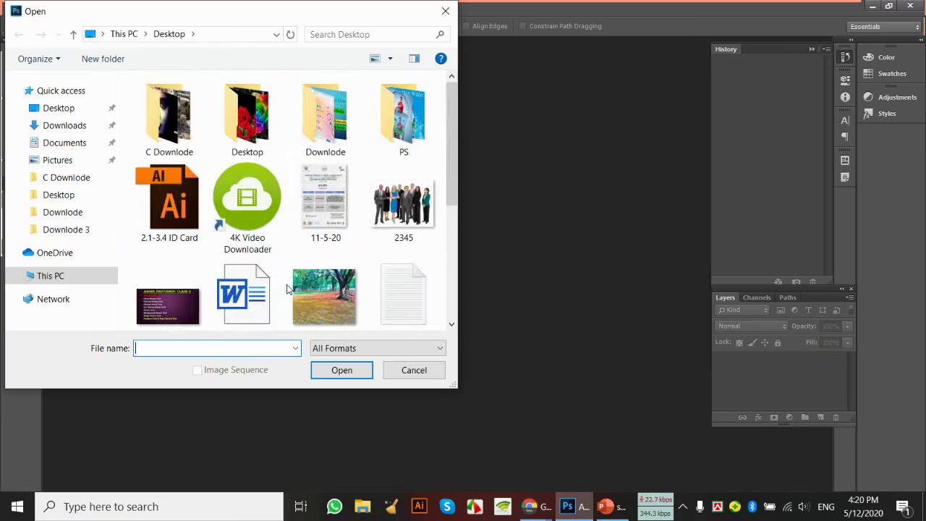
pyautogui.doubleClick(396, 224)
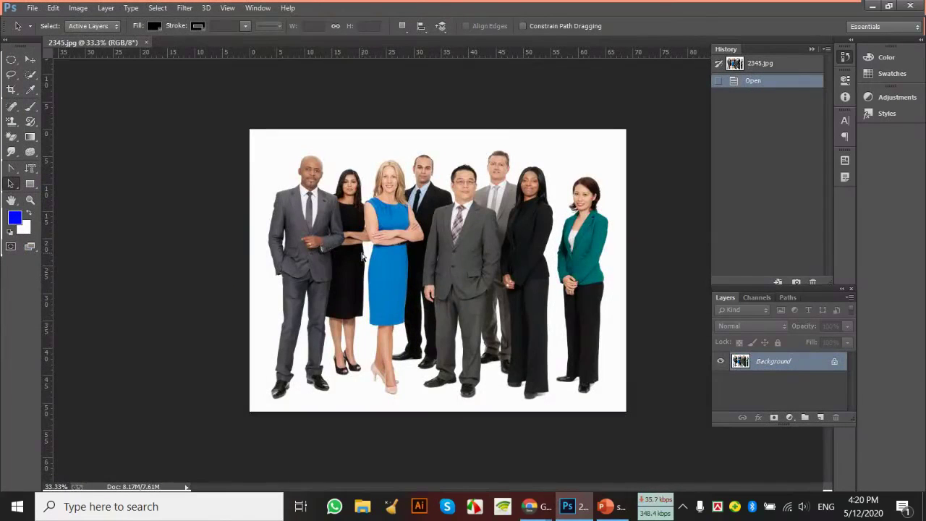
# Zoom the group photo to 50% and switch to the Pen Tool in Path mode
pyautogui.hotkey('ctrl', '+')
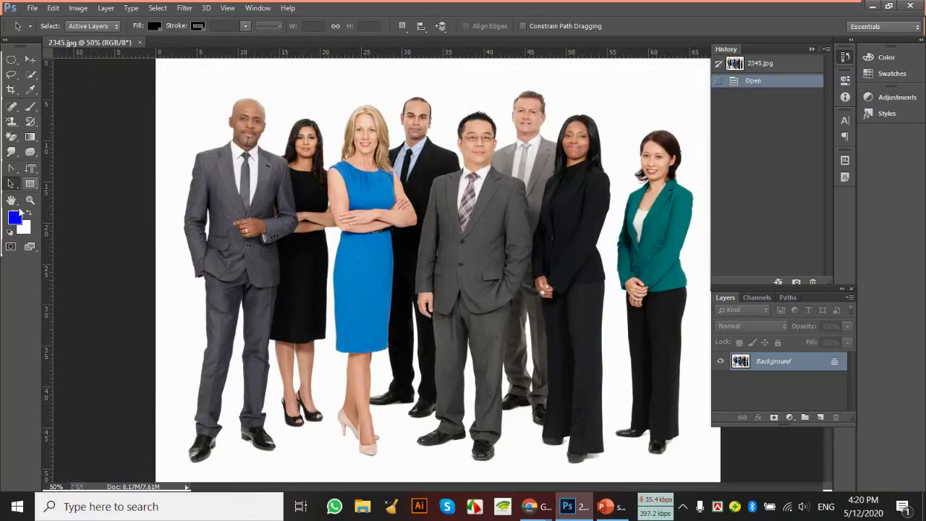
pyautogui.rightClick(11, 183)
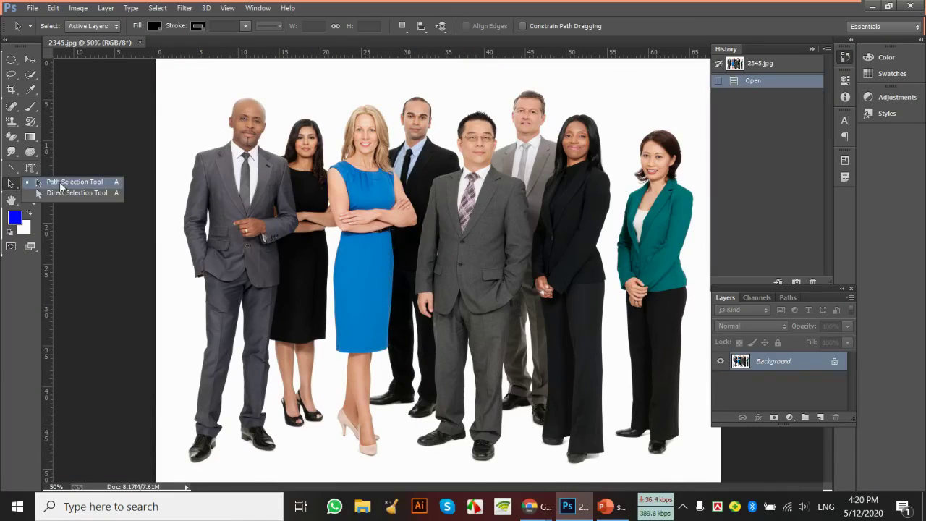
pyautogui.click(61, 185)
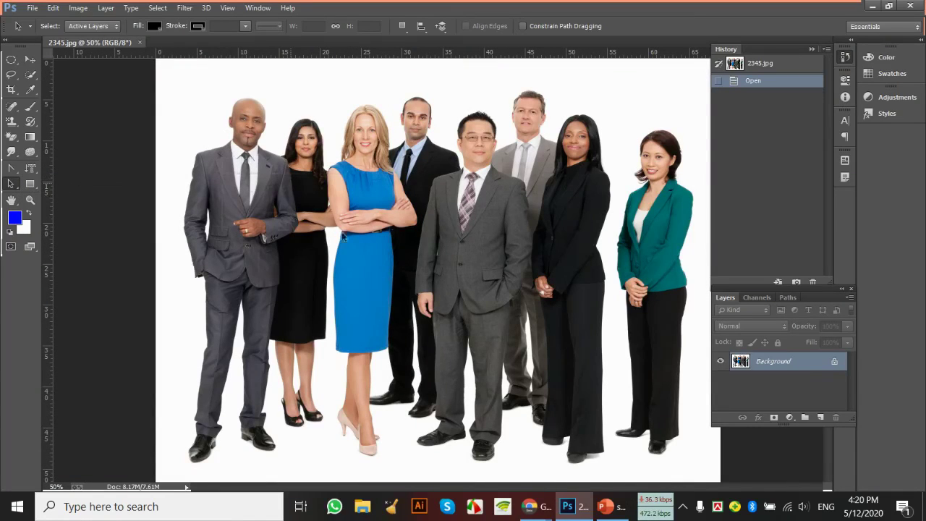
pyautogui.rightClick(13, 169)
pyautogui.click(51, 168)
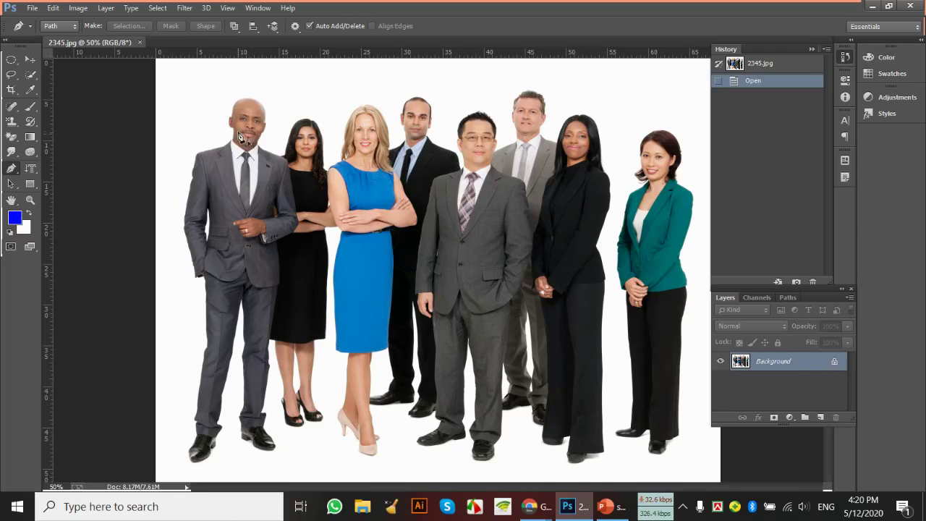
# Draw a closed five-click Pen path around the bald man on the left
pyautogui.click(206, 95)
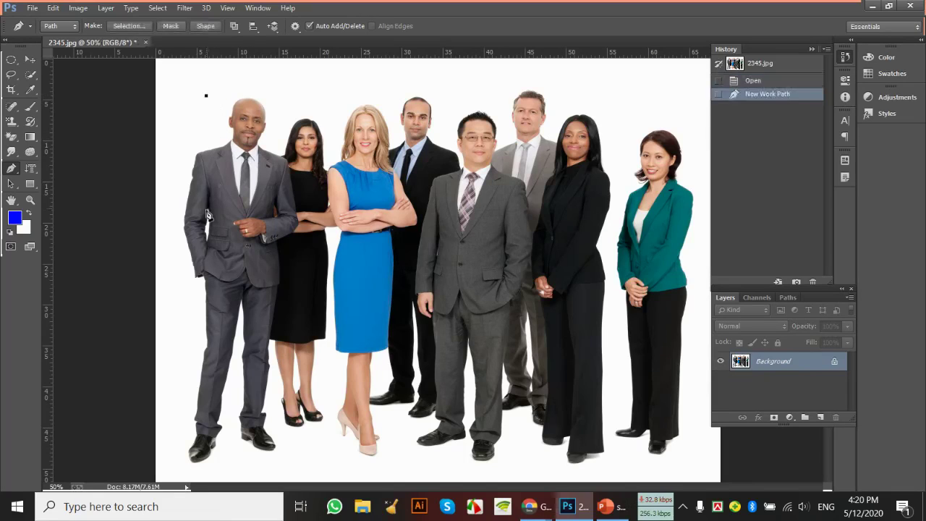
pyautogui.click(206, 211)
pyautogui.click(274, 250)
pyautogui.click(287, 209)
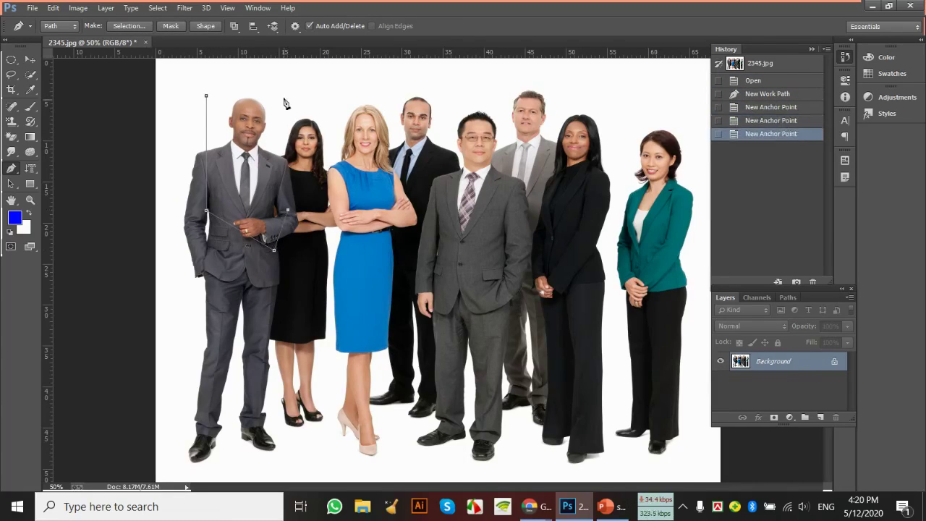
pyautogui.click(283, 97)
pyautogui.click(206, 97)
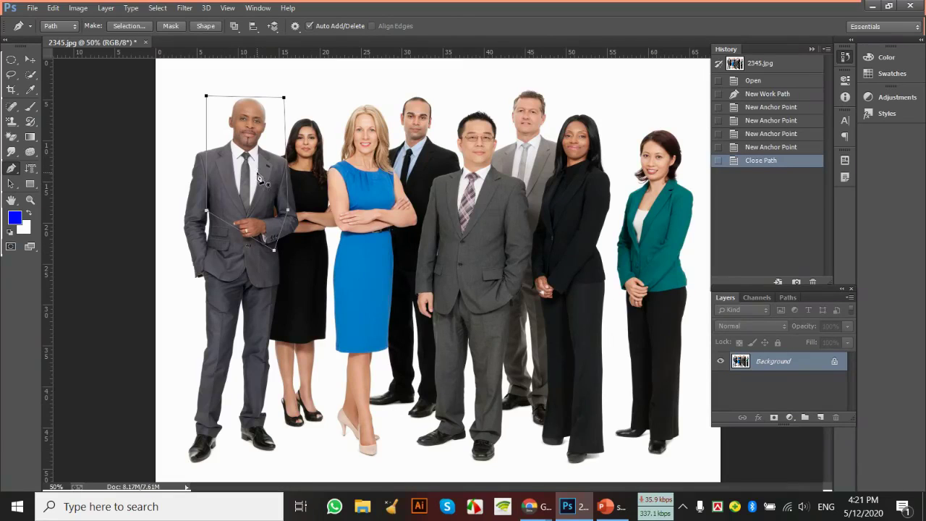
# Shift the closed path slightly down-left and pull its top-right corner outward
pyautogui.moveTo(13, 181); pyautogui.dragTo(49, 187)
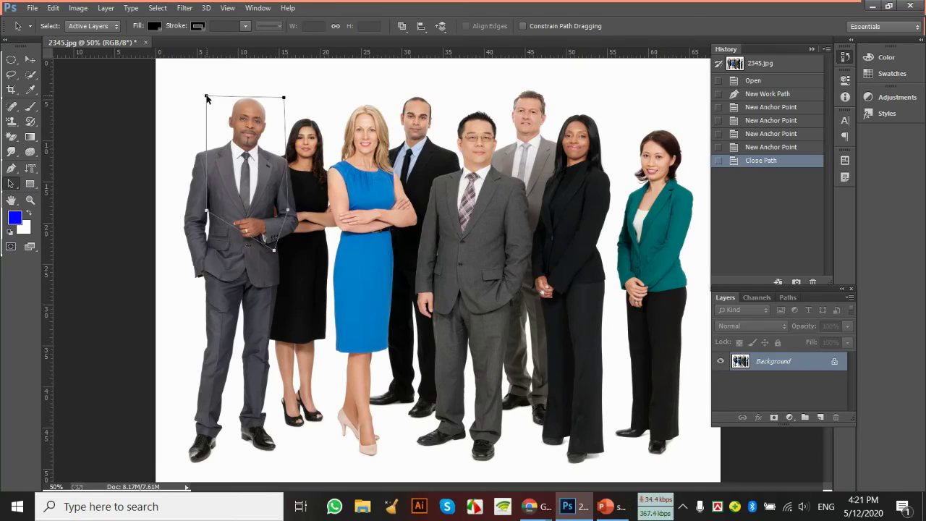
pyautogui.moveTo(206, 99)
pyautogui.mouseDown()
pyautogui.moveTo(217, 102)
pyautogui.moveTo(195, 108)
pyautogui.mouseUp()
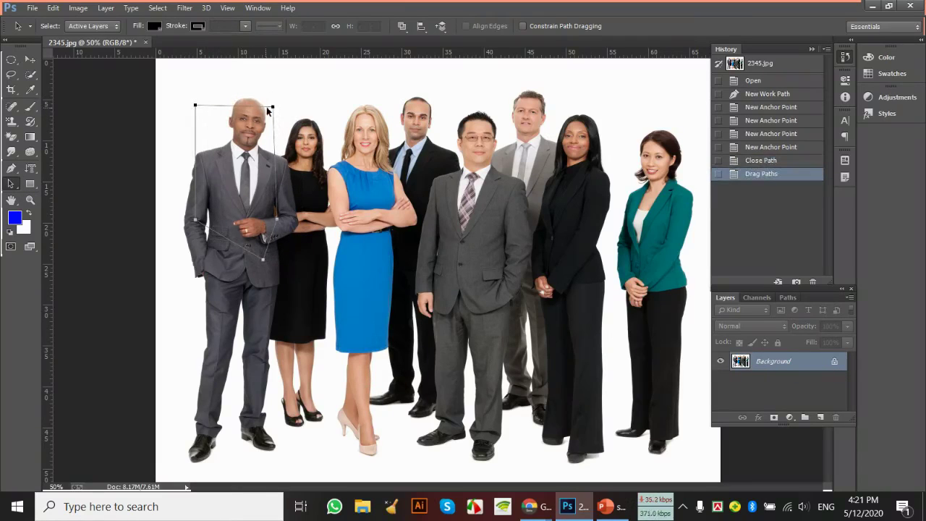
pyautogui.moveTo(272, 109)
pyautogui.mouseDown()
pyautogui.moveTo(272, 101)
pyautogui.moveTo(272, 110)
pyautogui.mouseUp()
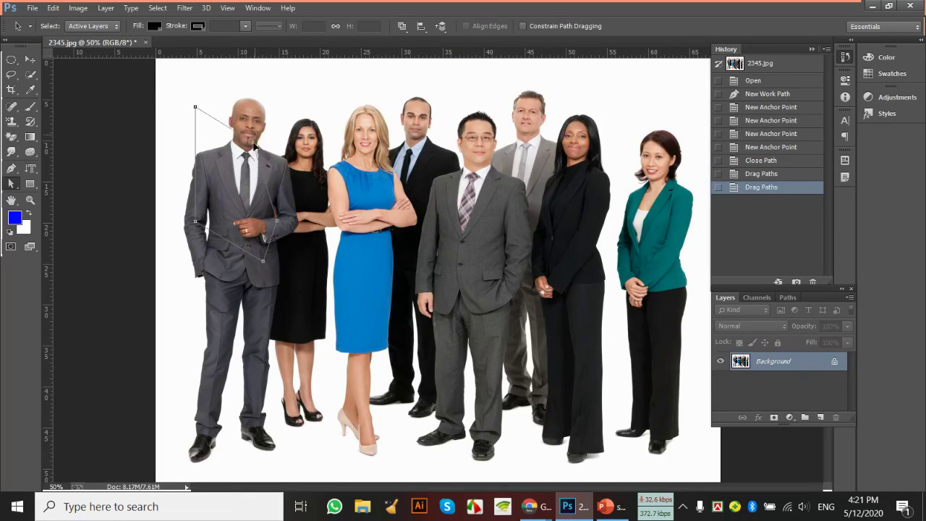
pyautogui.moveTo(272, 110); pyautogui.dragTo(276, 85)
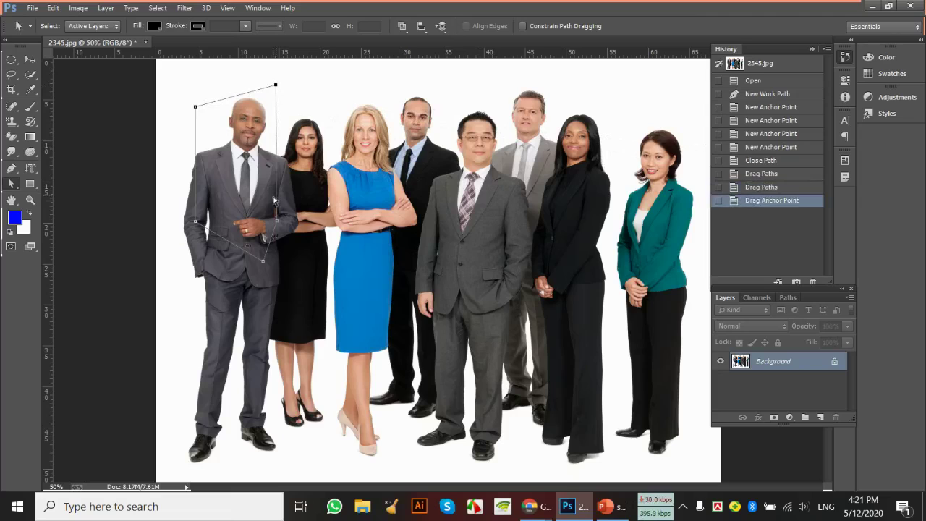
# Drag the path's corners outward and down so it reaches the man's feet and sides
pyautogui.moveTo(284, 222); pyautogui.dragTo(338, 232)
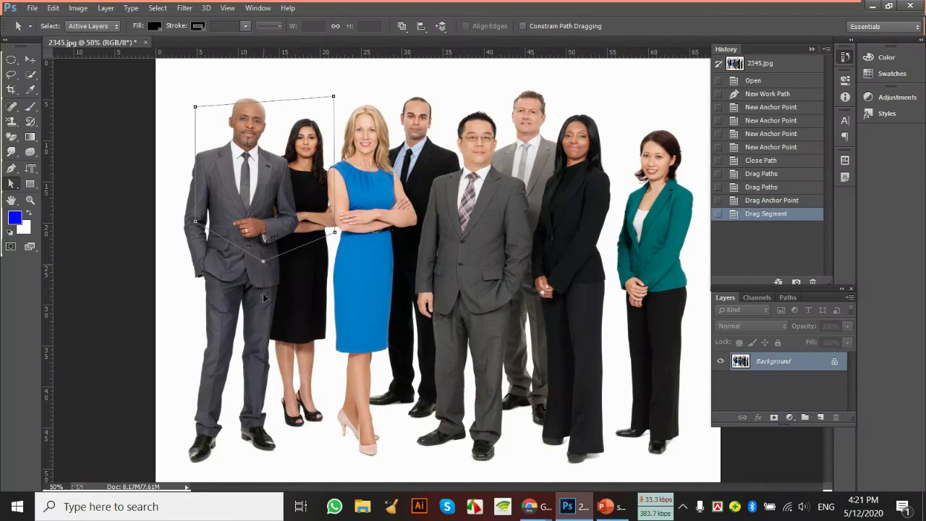
pyautogui.moveTo(262, 260); pyautogui.dragTo(249, 449)
pyautogui.moveTo(195, 224); pyautogui.dragTo(190, 414)
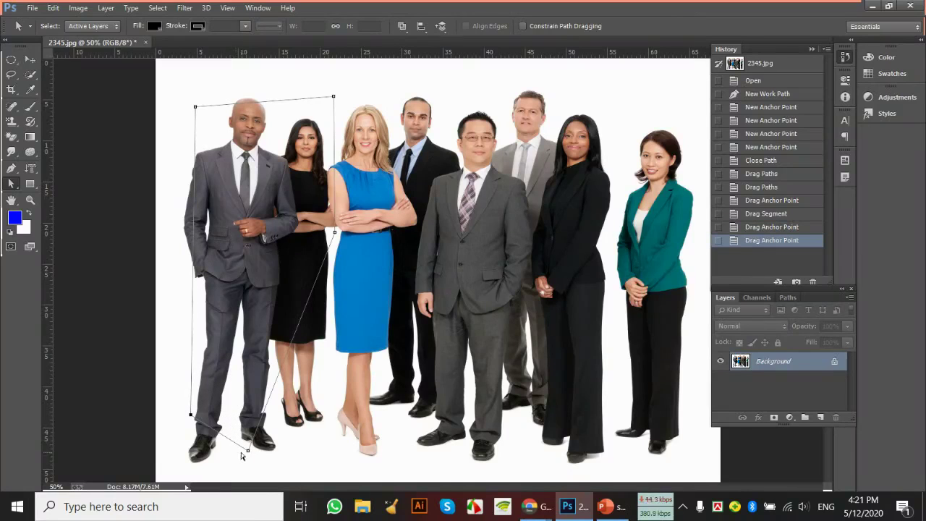
pyautogui.moveTo(249, 451); pyautogui.dragTo(343, 434)
pyautogui.moveTo(194, 107); pyautogui.dragTo(194, 95)
pyautogui.moveTo(335, 99); pyautogui.dragTo(350, 95)
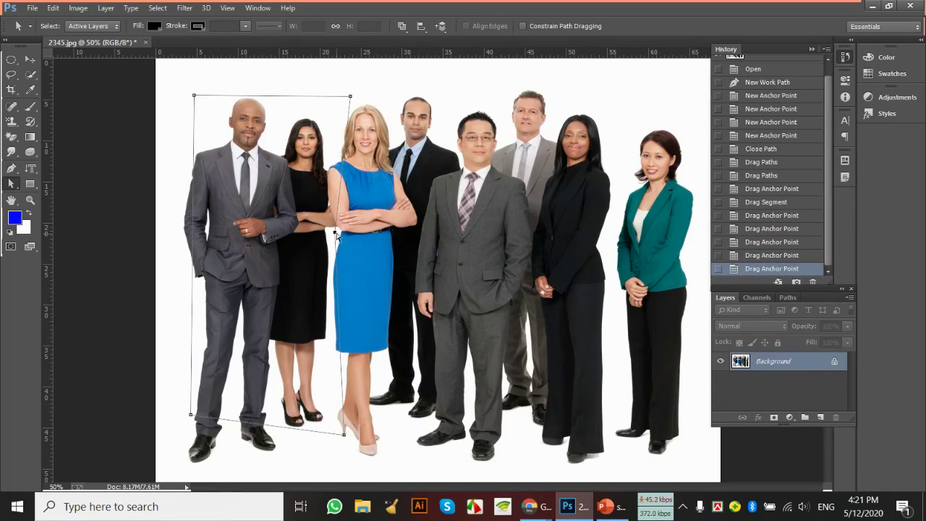
pyautogui.moveTo(335, 234); pyautogui.dragTo(348, 233)
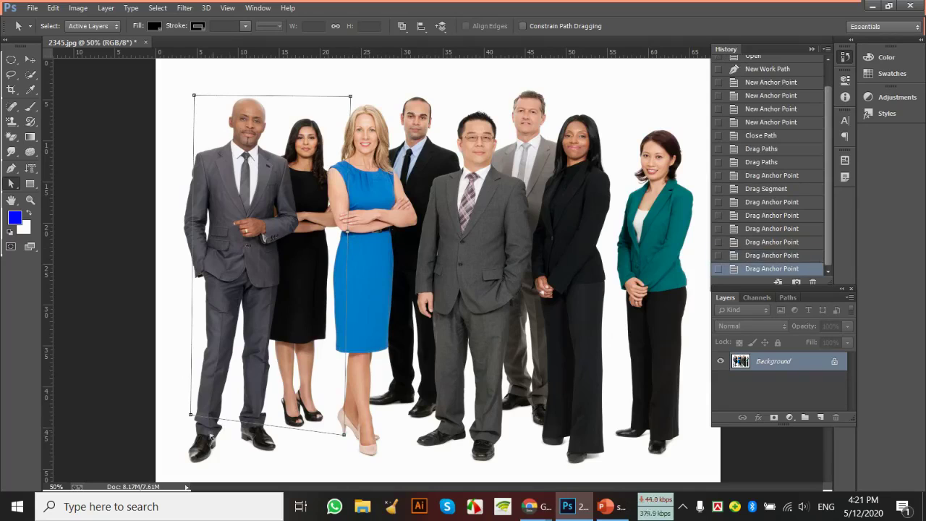
pyautogui.moveTo(190, 417); pyautogui.dragTo(233, 385)
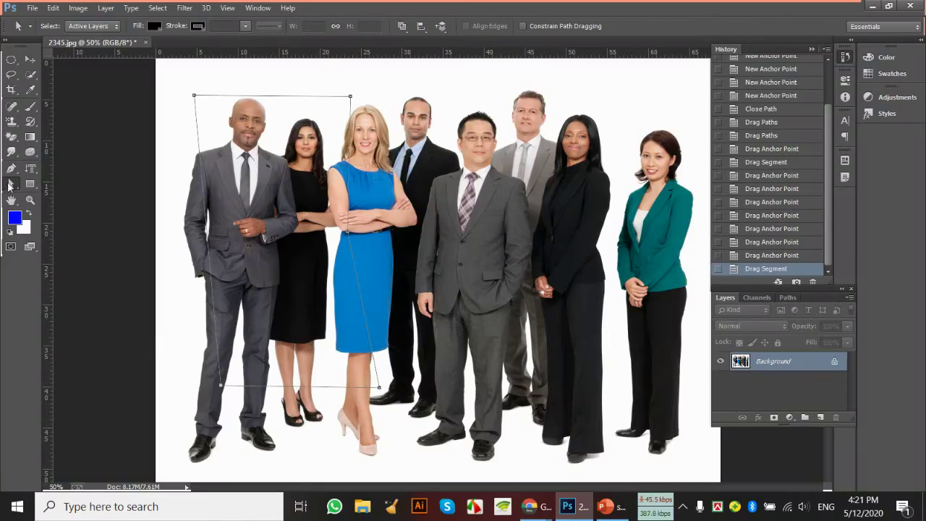
# With the Direct Selection Tool, move individual anchors and bend segments to hug the man's outline
pyautogui.click(11, 184)
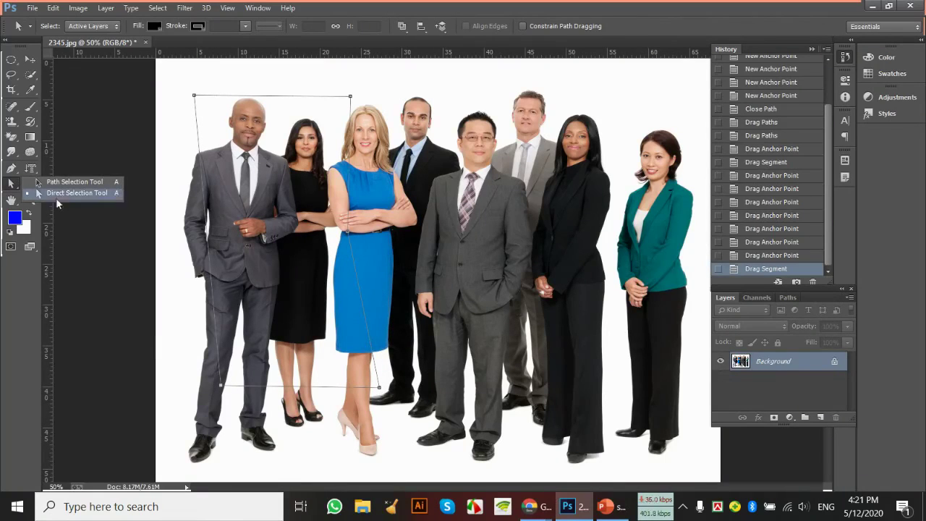
pyautogui.click(12, 186)
pyautogui.click(12, 187)
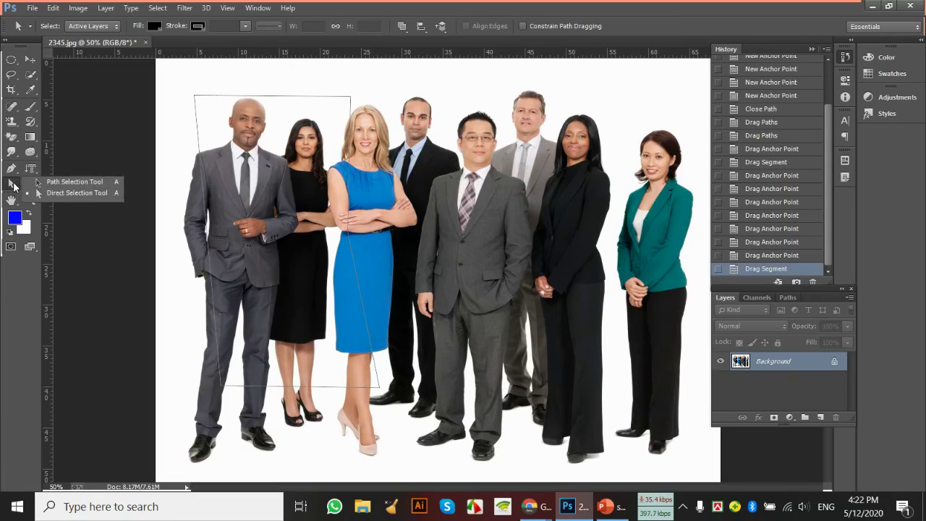
pyautogui.click(67, 194)
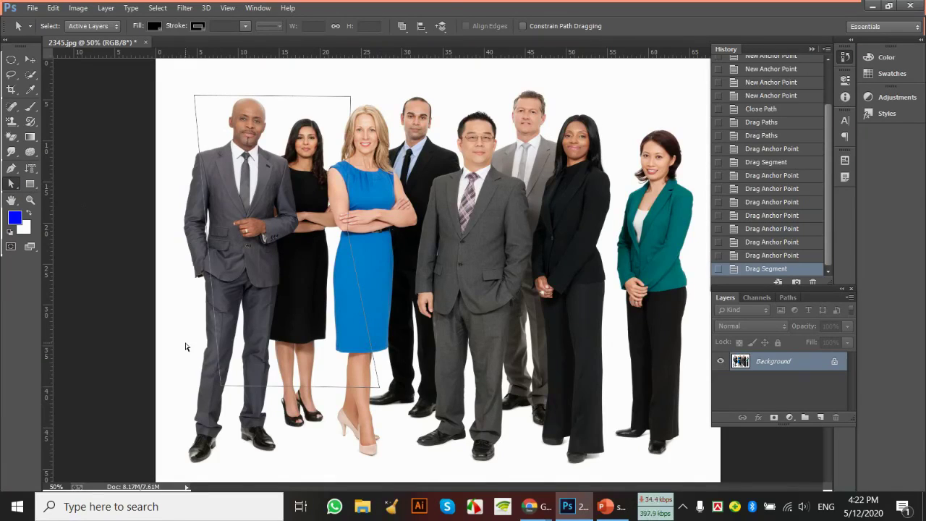
pyautogui.moveTo(185, 347); pyautogui.dragTo(276, 430)
pyautogui.moveTo(221, 385)
pyautogui.mouseDown()
pyautogui.moveTo(201, 396)
pyautogui.moveTo(208, 390)
pyautogui.mouseUp()
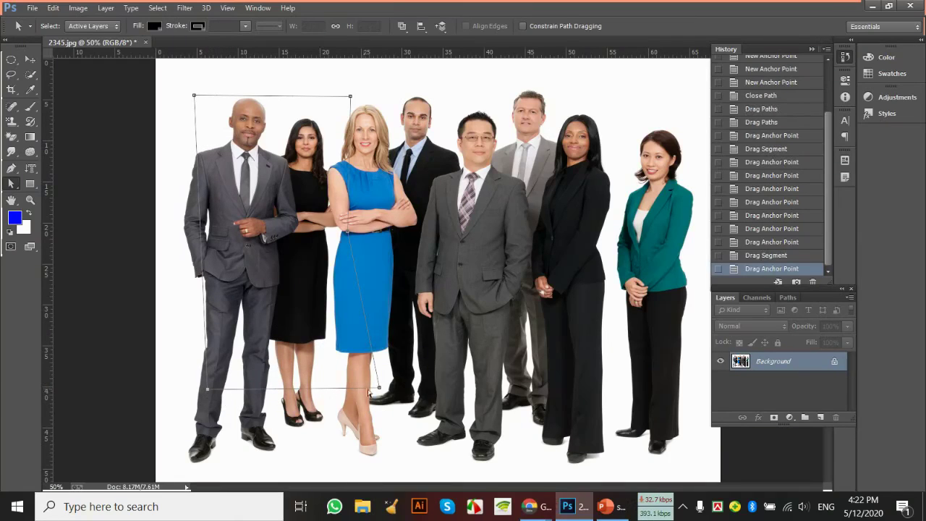
pyautogui.moveTo(379, 389); pyautogui.dragTo(371, 418)
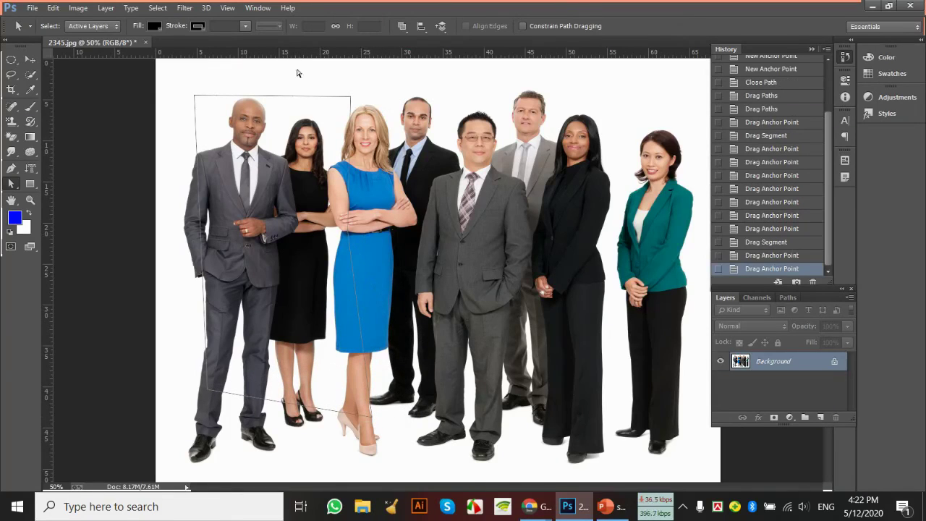
pyautogui.moveTo(351, 96); pyautogui.dragTo(264, 275)
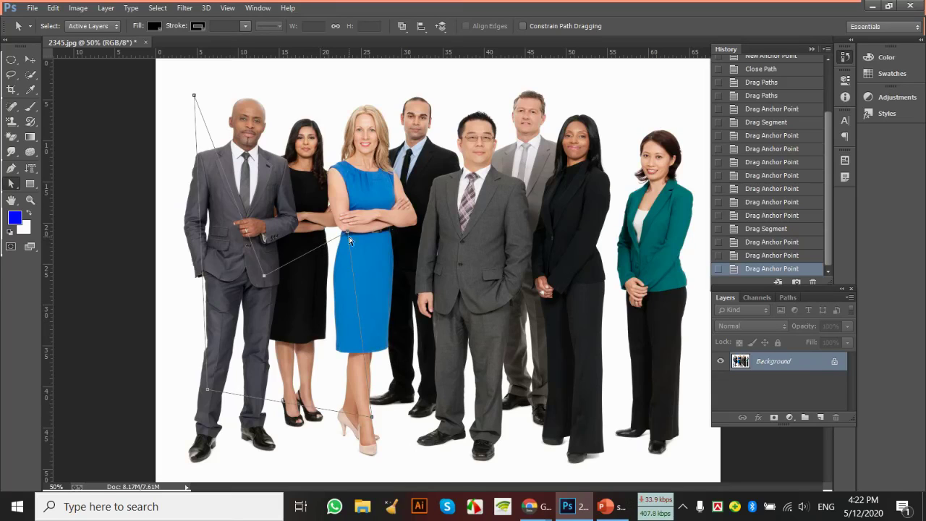
pyautogui.moveTo(349, 235); pyautogui.dragTo(292, 212)
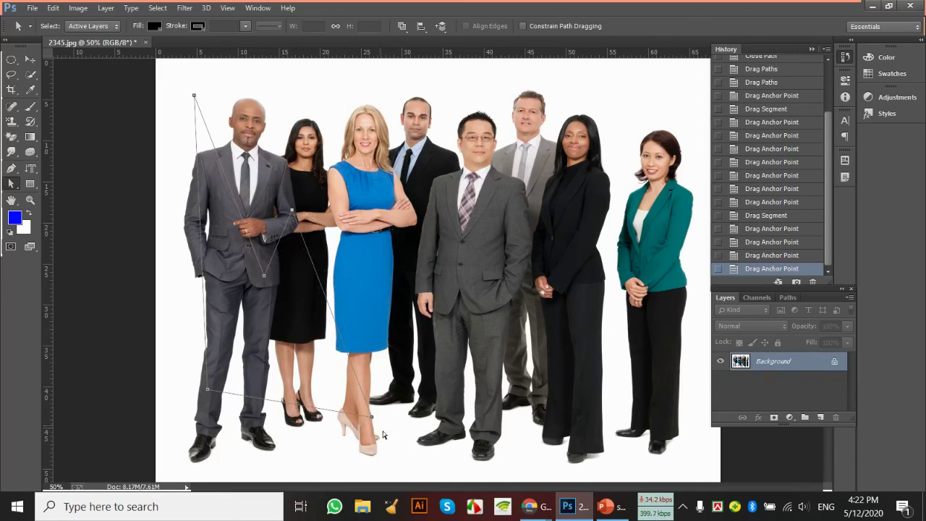
pyautogui.moveTo(371, 419); pyautogui.dragTo(336, 320)
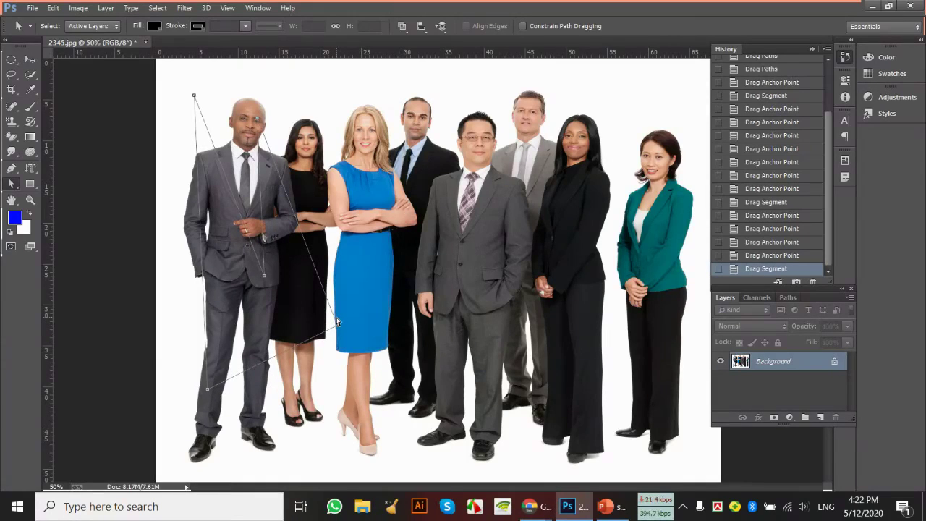
# Load the path as a selection, test-move the man, then undo the move
pyautogui.hotkey('ctrl', 'Return')
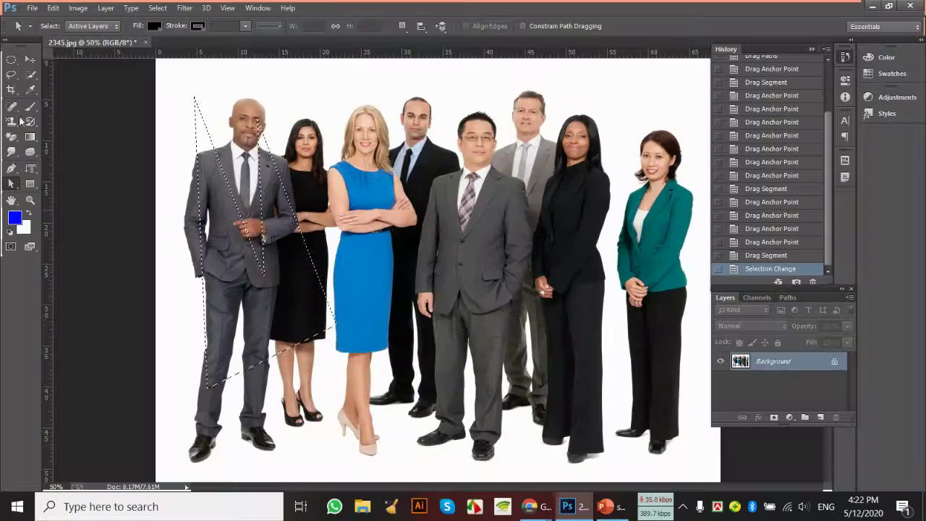
pyautogui.click(30, 60)
pyautogui.moveTo(267, 214); pyautogui.dragTo(244, 210)
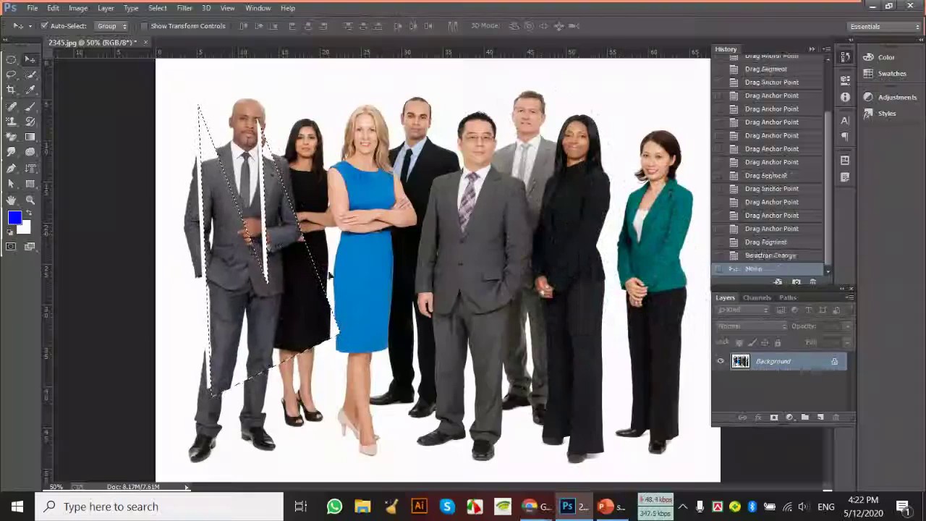
pyautogui.hotkey('ctrl', 'z')
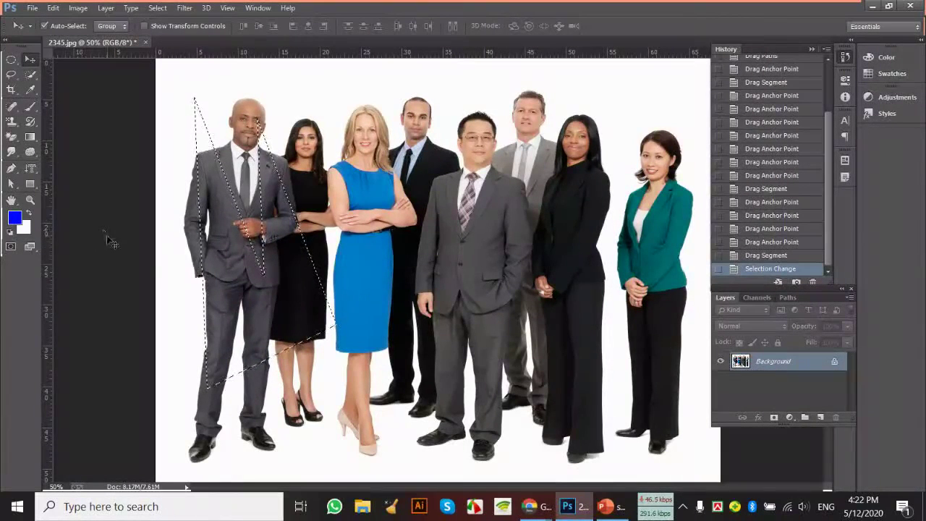
# Switch back to the Move tool and deselect with Ctrl+D
pyautogui.click(12, 185)
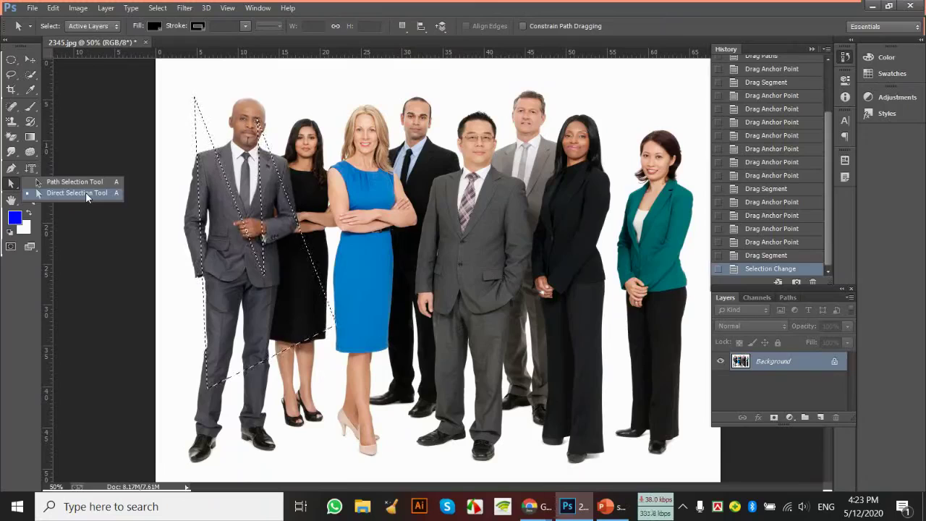
pyautogui.click(85, 192)
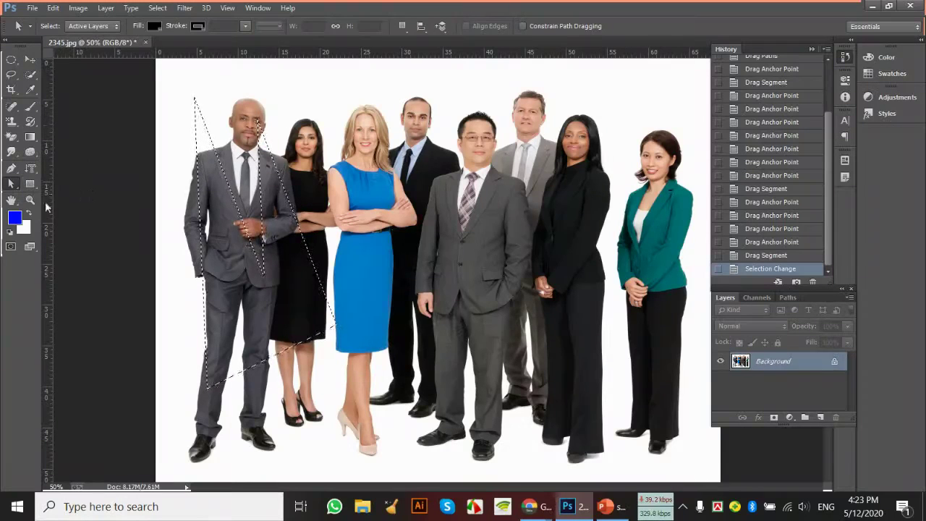
pyautogui.click(30, 59)
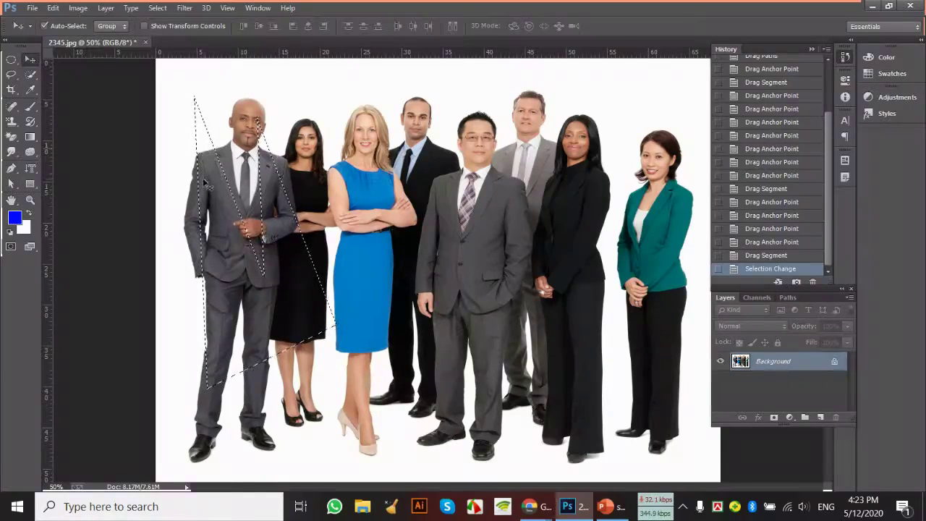
pyautogui.hotkey('ctrl', 'd')
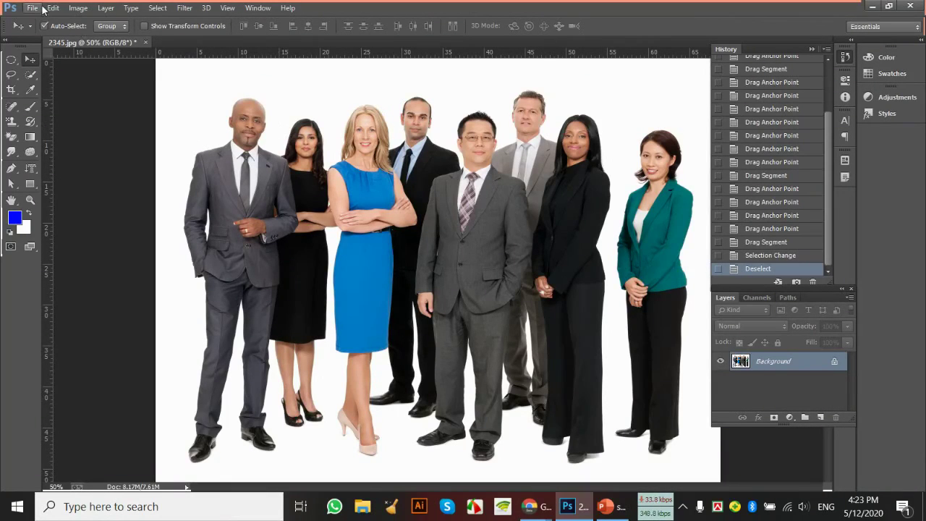
# Crop 2345.jpg to just the left man, head to thighs
pyautogui.click(11, 90)
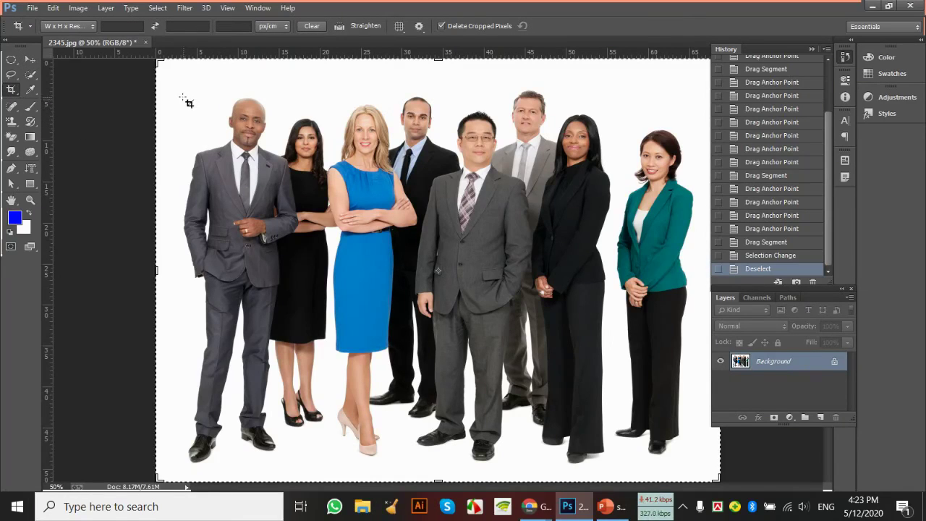
pyautogui.moveTo(175, 79); pyautogui.dragTo(281, 268)
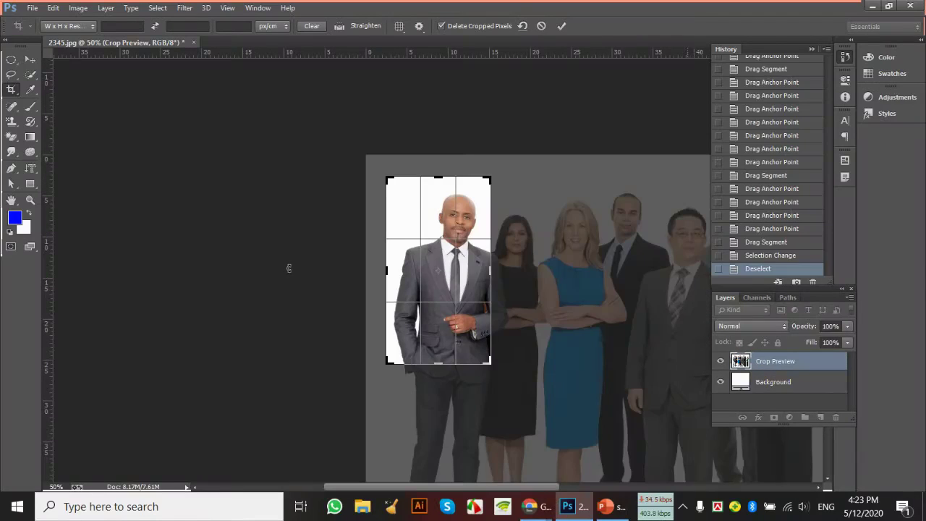
pyautogui.press('Return')
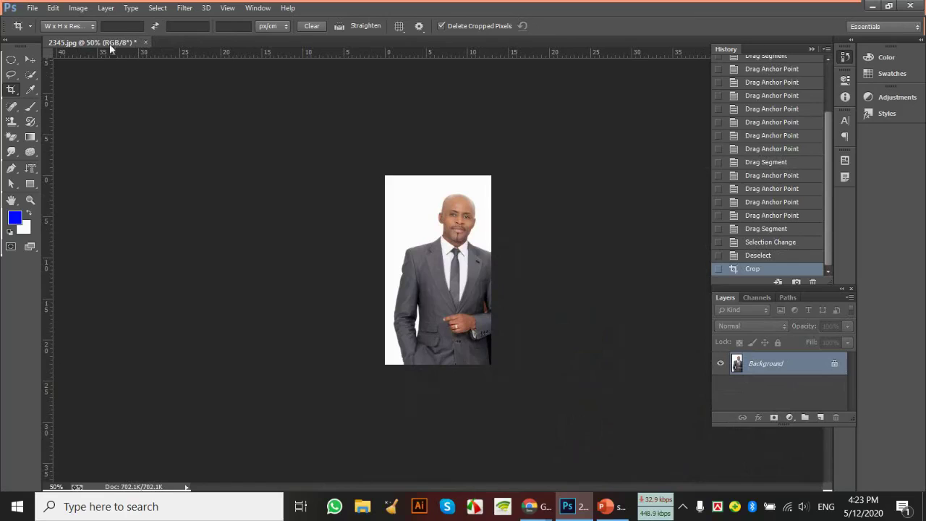
pyautogui.click(31, 60)
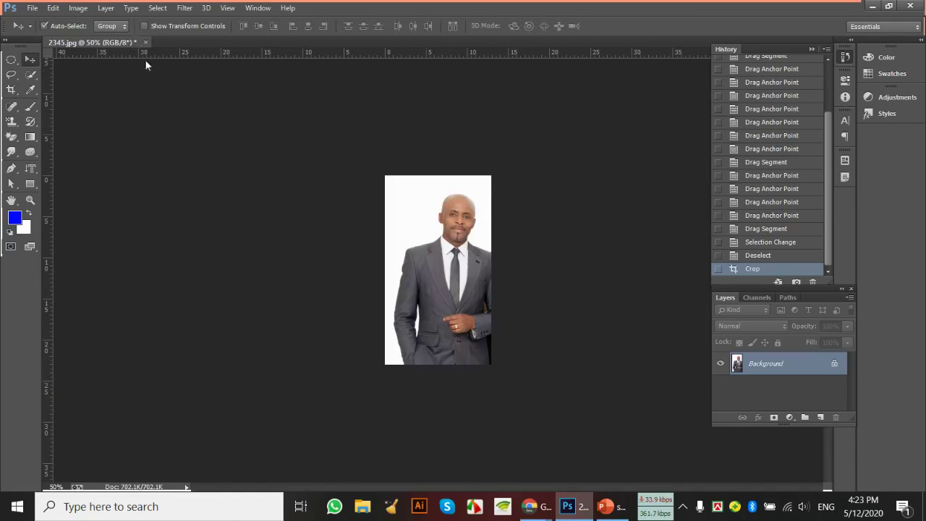
# Create a new International Paper A4 document, 210 × 297 mm at 300 pixels/inch
pyautogui.moveTo(109, 42); pyautogui.dragTo(453, 138)
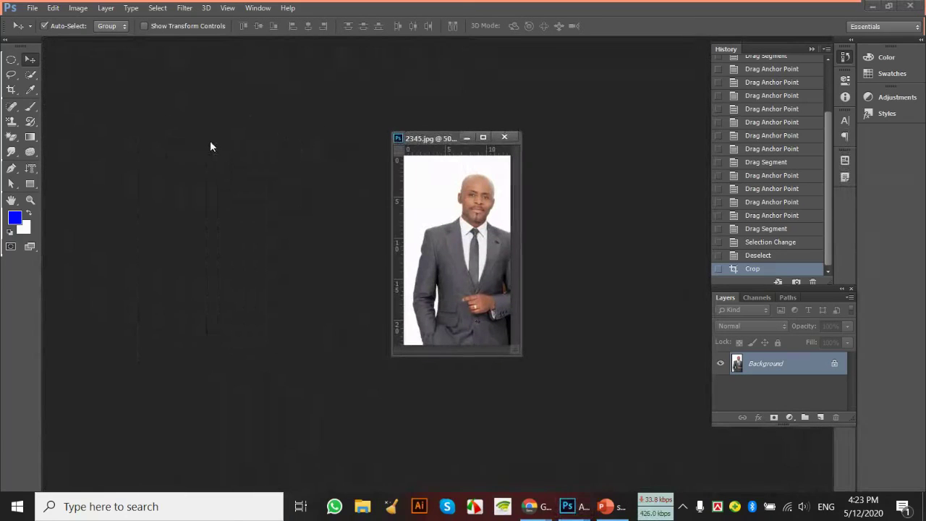
pyautogui.click(32, 9)
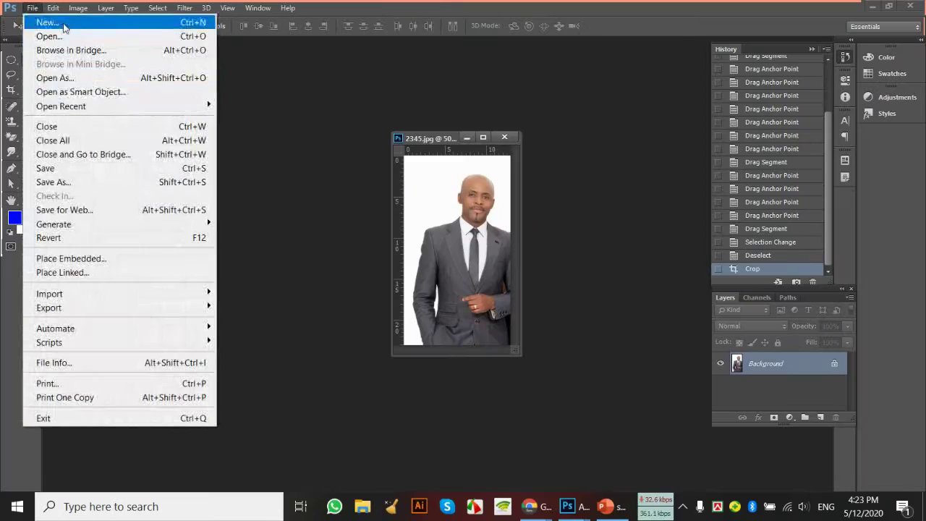
pyautogui.click(62, 24)
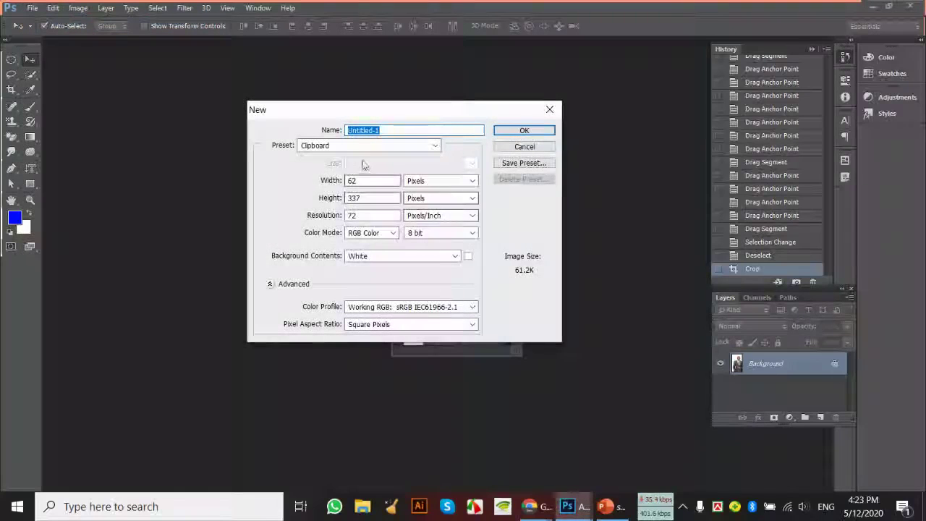
pyautogui.click(366, 145)
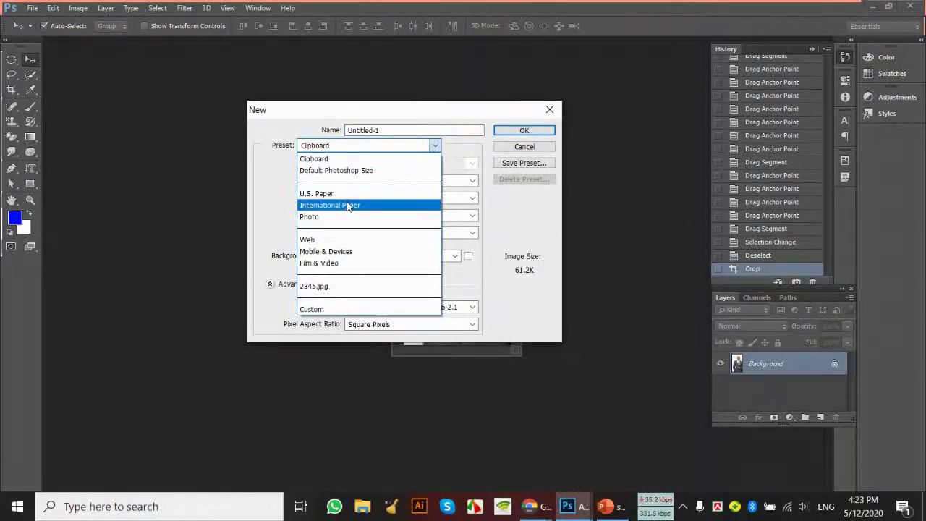
pyautogui.click(349, 205)
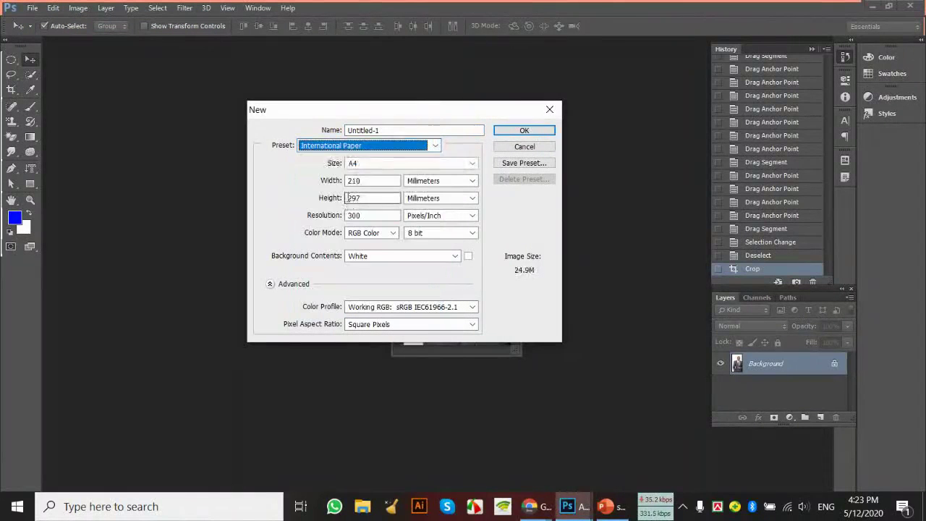
pyautogui.click(519, 130)
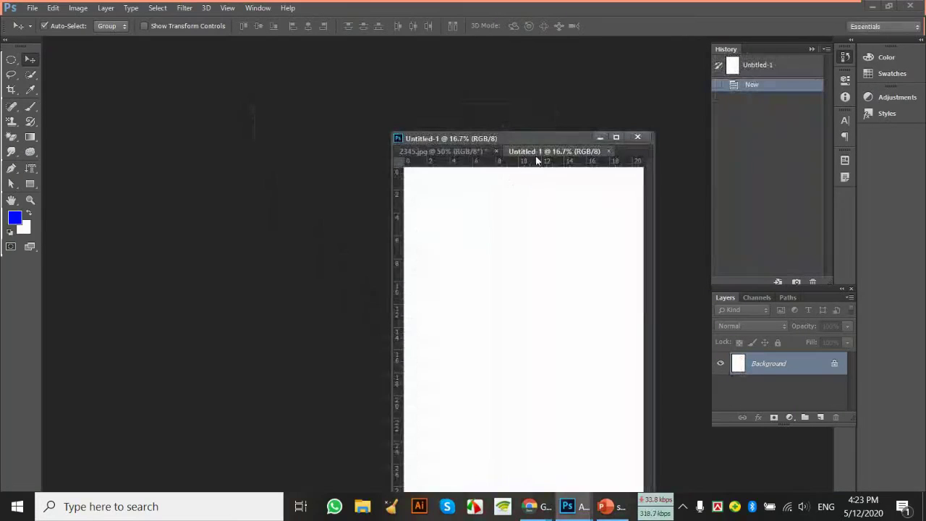
# Float Untitled-1 and drag the cropped man into it as Layer 1
pyautogui.moveTo(535, 159); pyautogui.dragTo(232, 114)
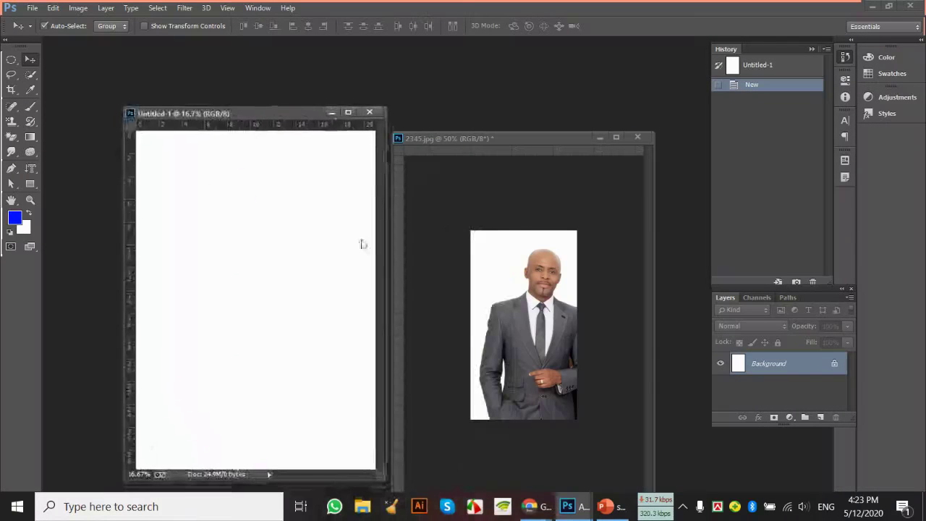
pyautogui.moveTo(381, 328); pyautogui.dragTo(252, 265)
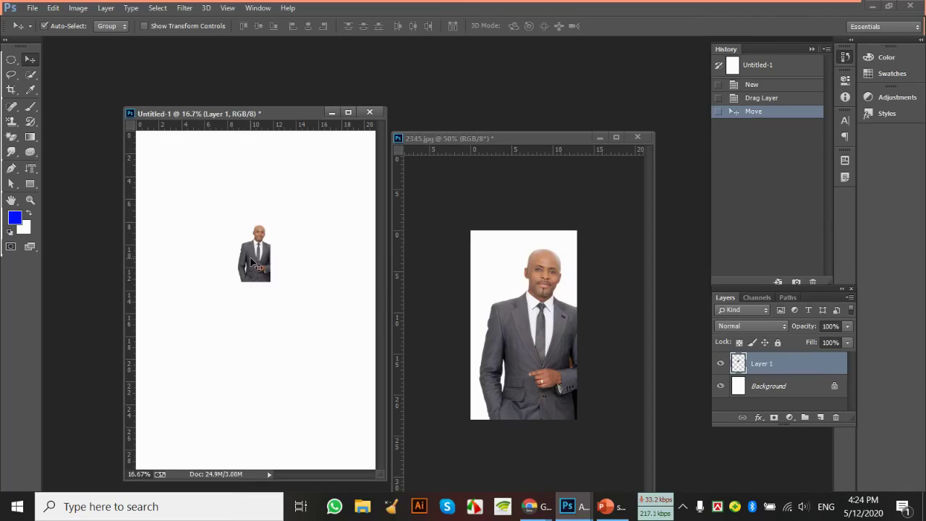
# Move Layer 1's man to the upper-left of the A4 page so his whole figure shows
pyautogui.scroll(4, 251, 262)
pyautogui.moveTo(295, 173); pyautogui.dragTo(287, 414)
pyautogui.scroll(5, 266, 296)
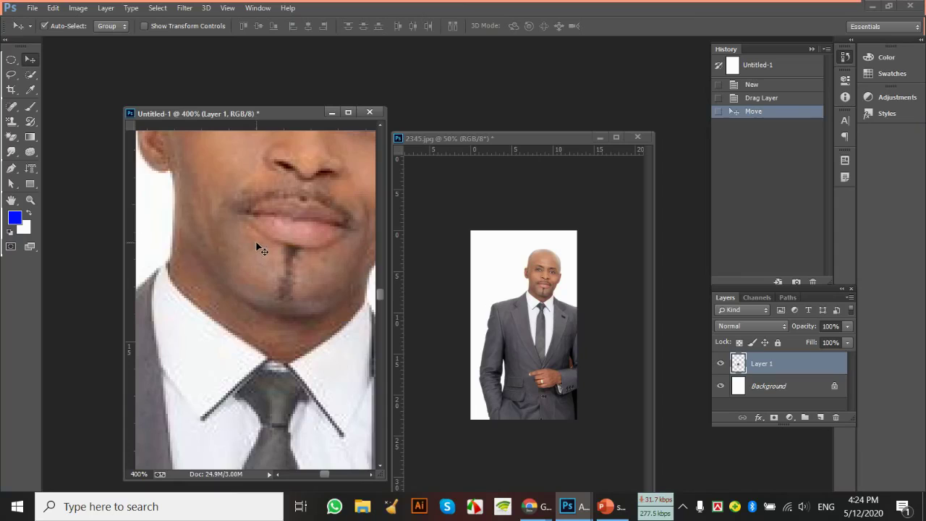
pyautogui.scroll(-1, 260, 250)
pyautogui.scroll(-4, 265, 251)
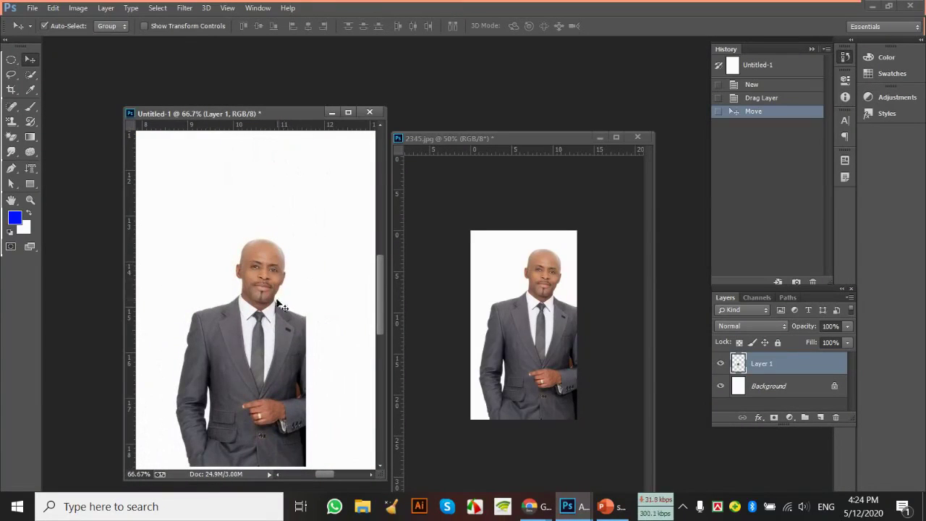
pyautogui.moveTo(277, 300); pyautogui.dragTo(253, 246)
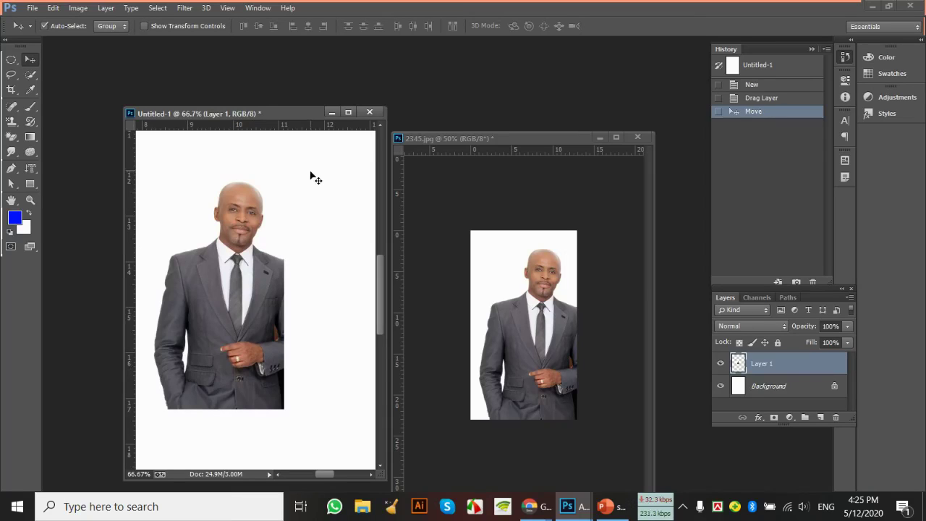
pyautogui.moveTo(234, 113); pyautogui.dragTo(396, 145)
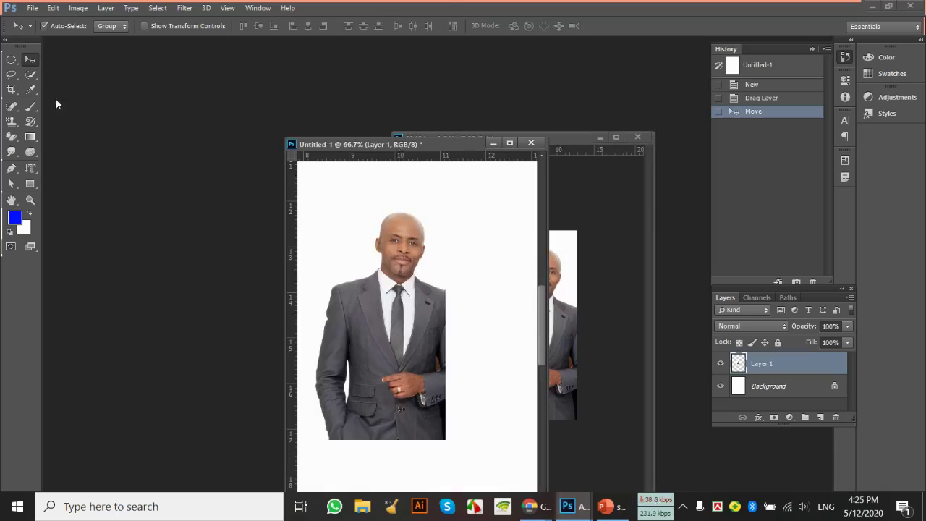
# Open Natural_Beauty_of_Dhaka_University_Campus.jpg and drag the man onto it as a new layer
pyautogui.doubleClick(203, 85)
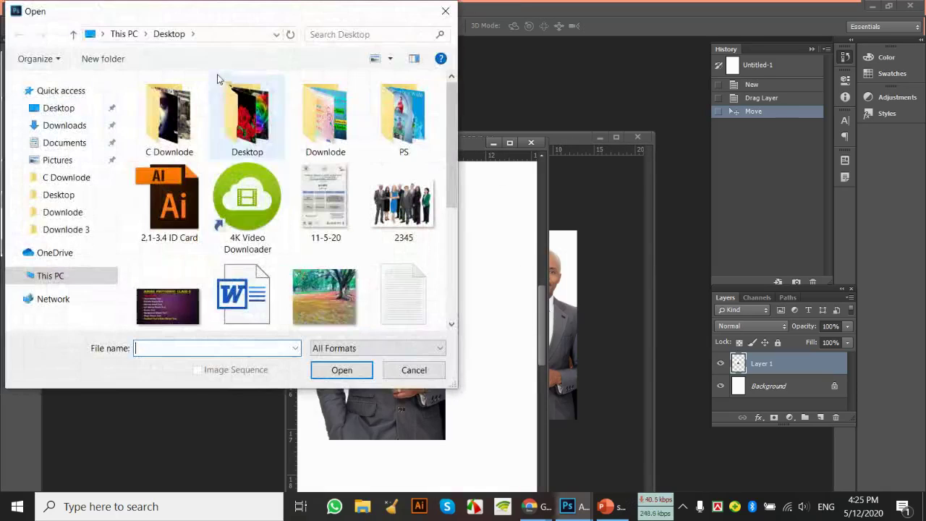
pyautogui.click(346, 295)
pyautogui.doubleClick(346, 295)
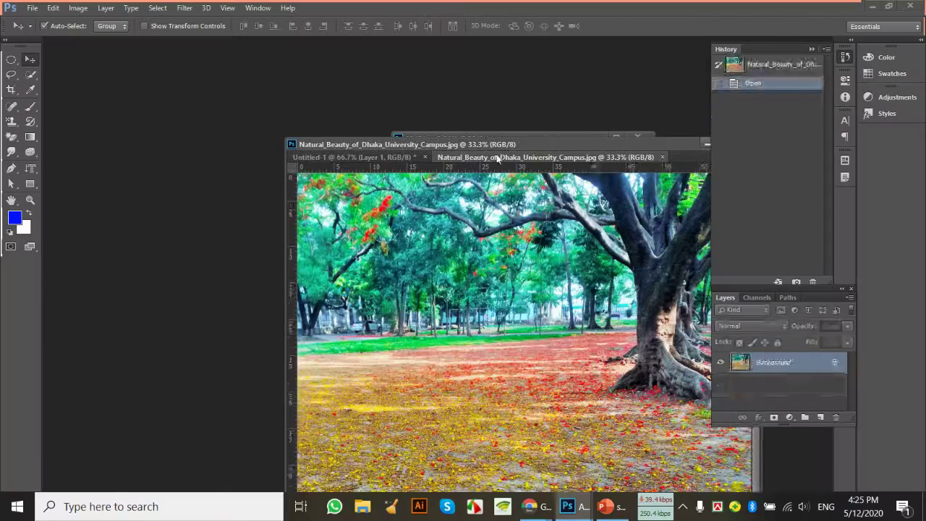
pyautogui.moveTo(546, 157); pyautogui.dragTo(237, 117)
pyautogui.click(620, 319)
pyautogui.moveTo(369, 326); pyautogui.dragTo(274, 324)
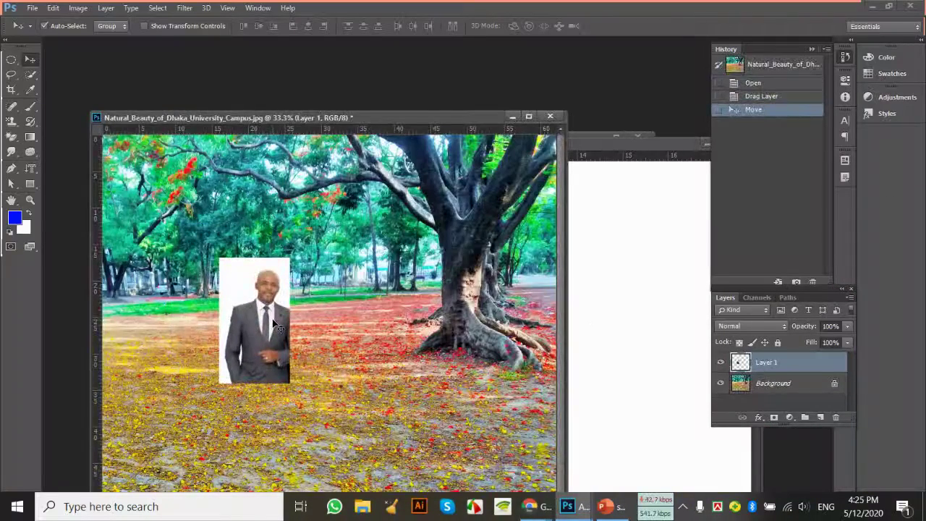
pyautogui.hotkey('ctrl', 't')
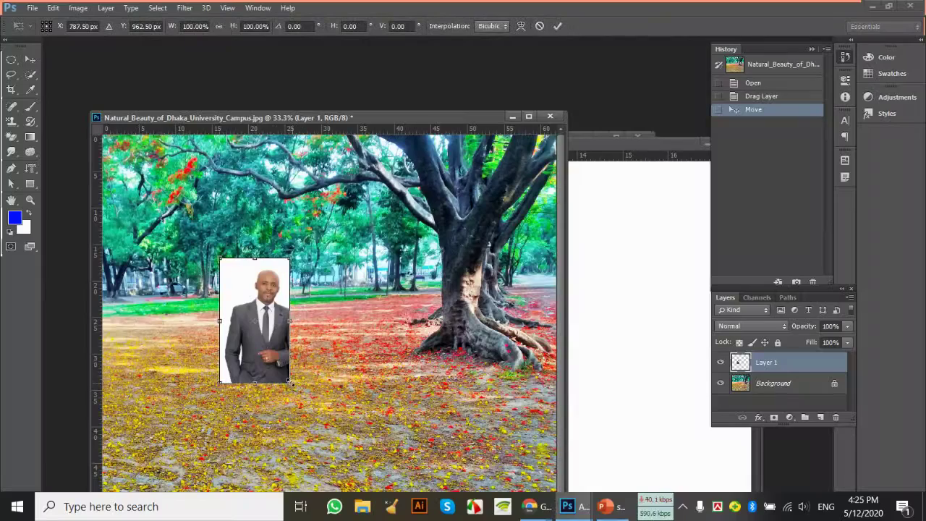
# Free-transform the man to about 49% and move him up-left, then commit
pyautogui.moveTo(286, 377); pyautogui.dragTo(250, 310)
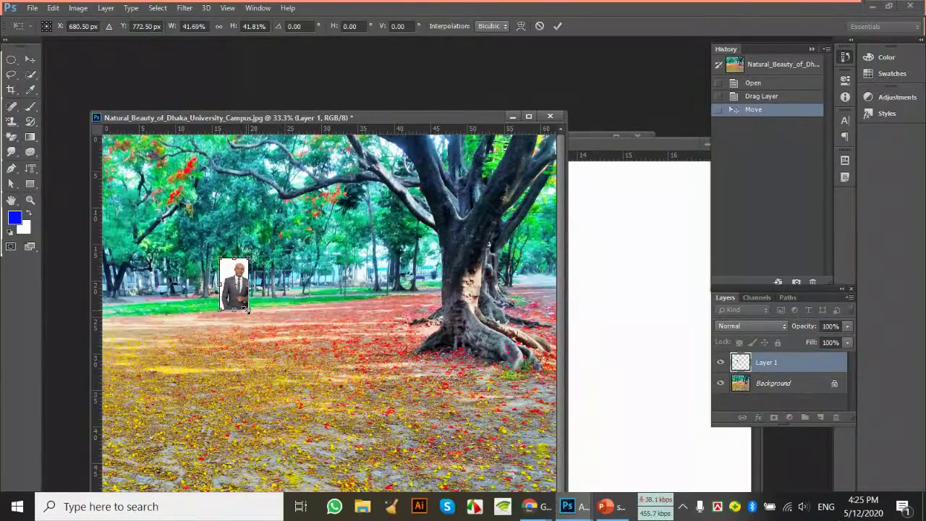
pyautogui.moveTo(250, 310); pyautogui.dragTo(847, 480)
pyautogui.moveTo(386, 305); pyautogui.dragTo(372, 210)
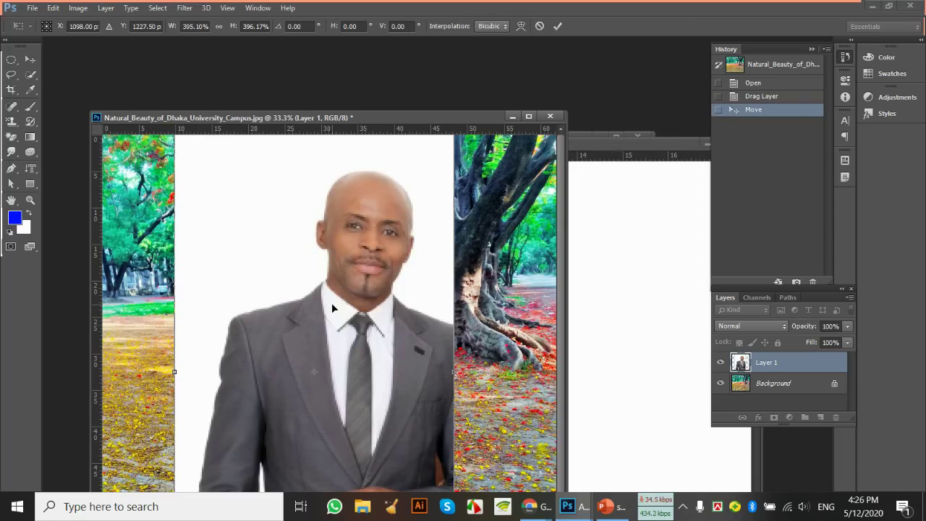
pyautogui.press('Return')
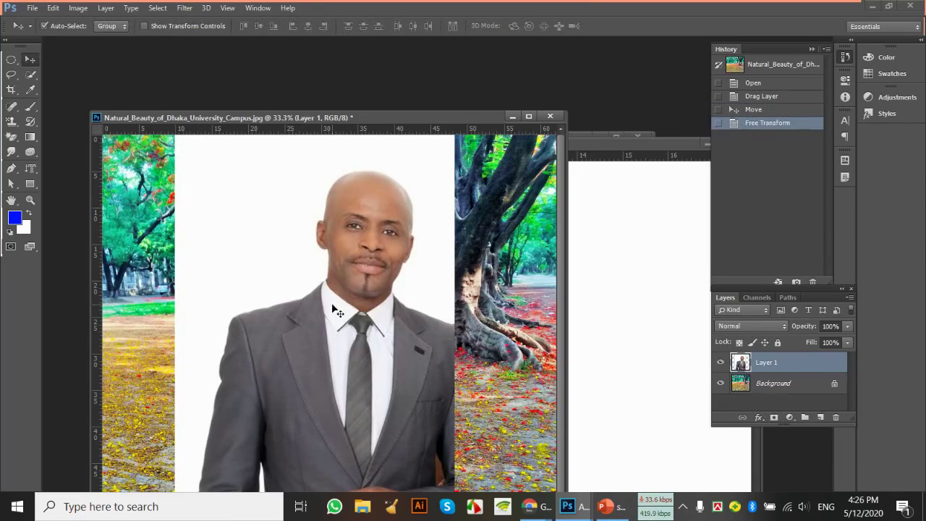
# Transform again, rescaling the man to about 54% left of the big tree
pyautogui.hotkey('ctrl', 't')
pyautogui.moveTo(333, 309); pyautogui.dragTo(332, 350)
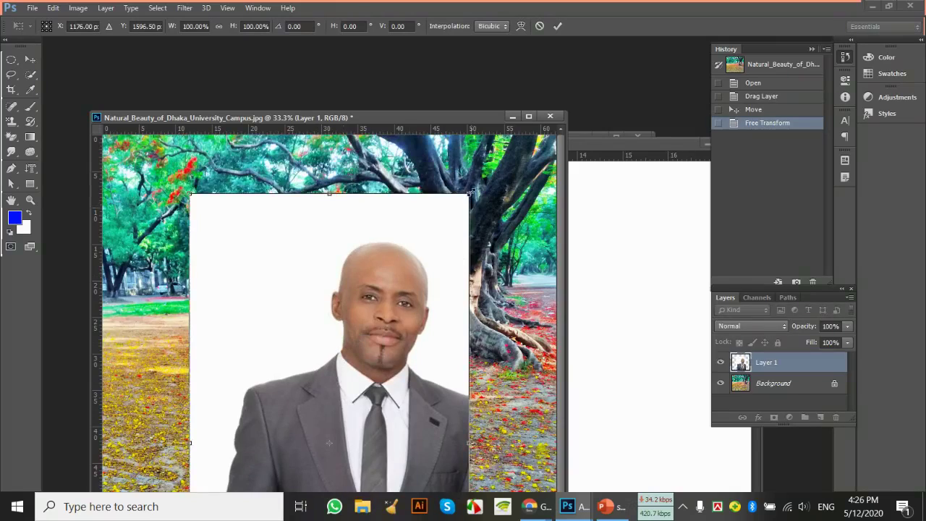
pyautogui.moveTo(471, 192); pyautogui.dragTo(372, 403)
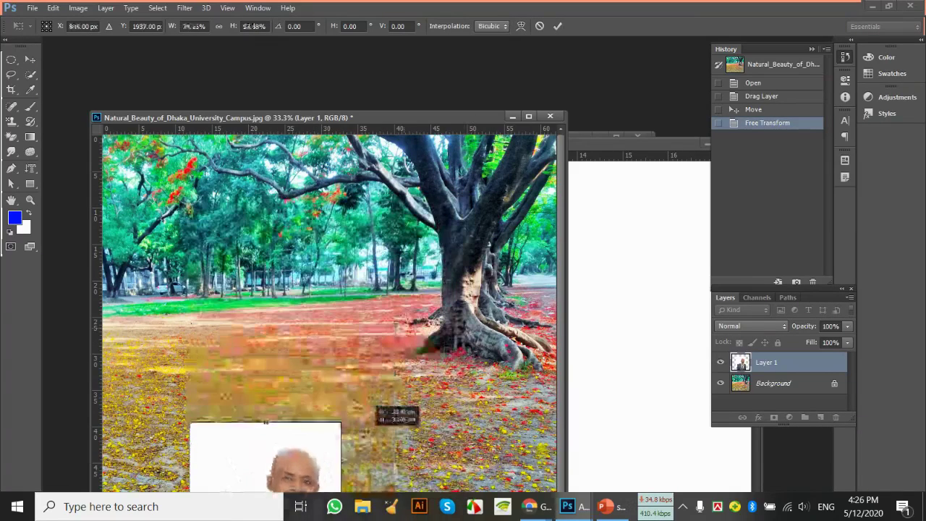
pyautogui.moveTo(326, 458); pyautogui.dragTo(340, 207)
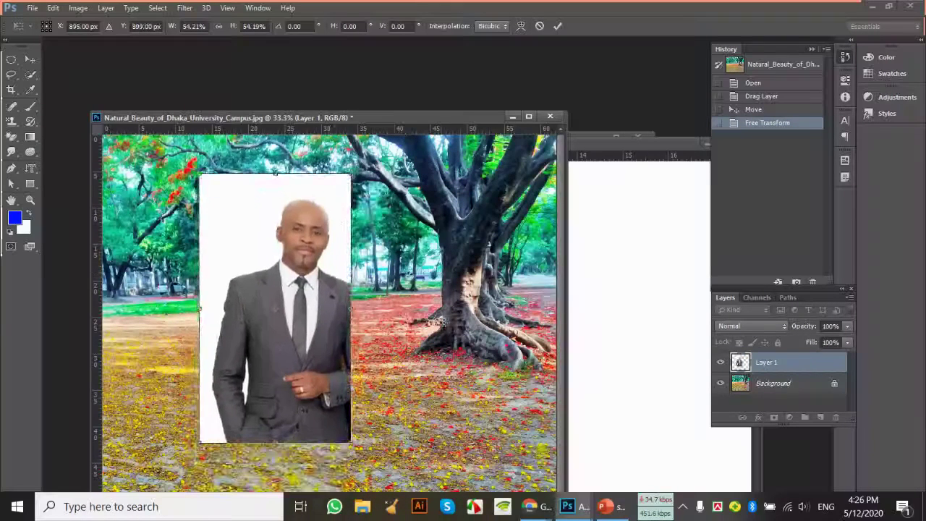
pyautogui.press('Return')
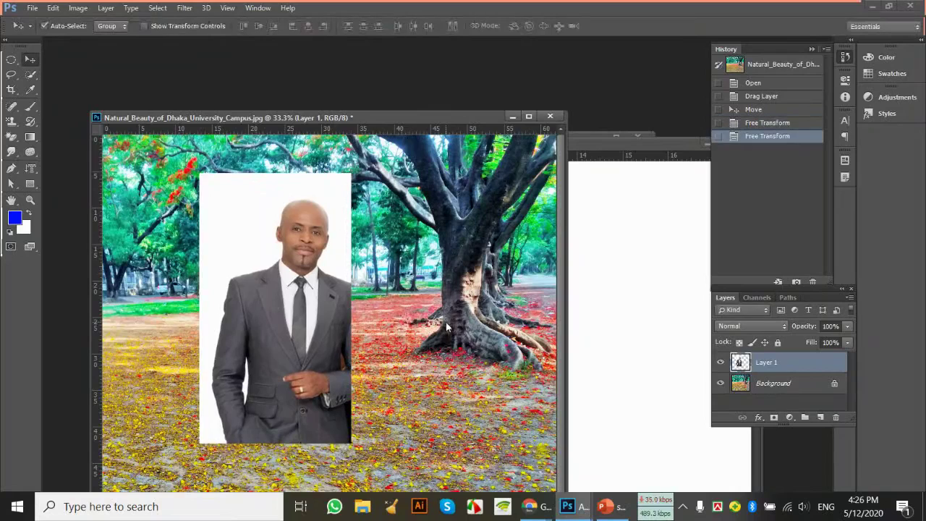
# Drag Layer 1 slightly lower and left, beside the big tree
pyautogui.moveTo(303, 220)
pyautogui.mouseDown()
pyautogui.moveTo(306, 254)
pyautogui.moveTo(298, 234)
pyautogui.mouseUp()
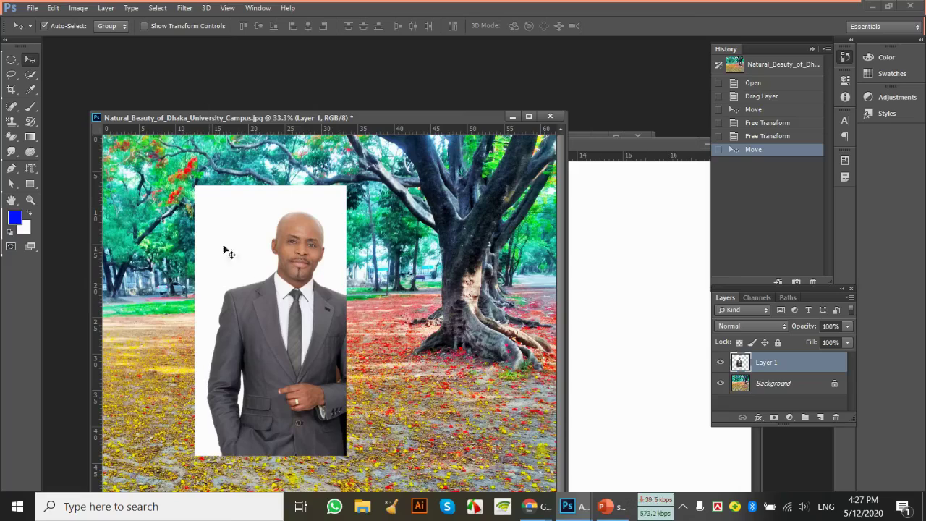
# Move the man's photo up and slightly to the right on the park picture
pyautogui.moveTo(261, 291); pyautogui.dragTo(275, 255)
pyautogui.click(11, 183)
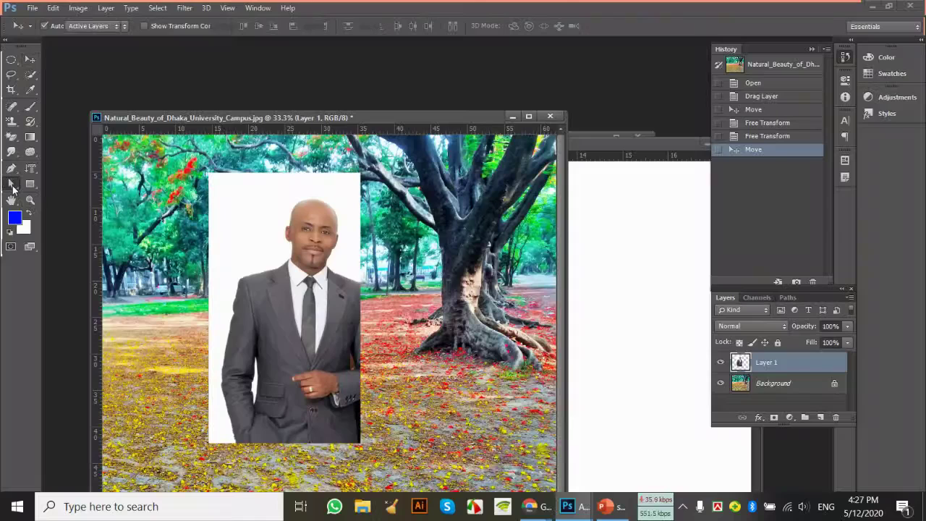
pyautogui.click(78, 191)
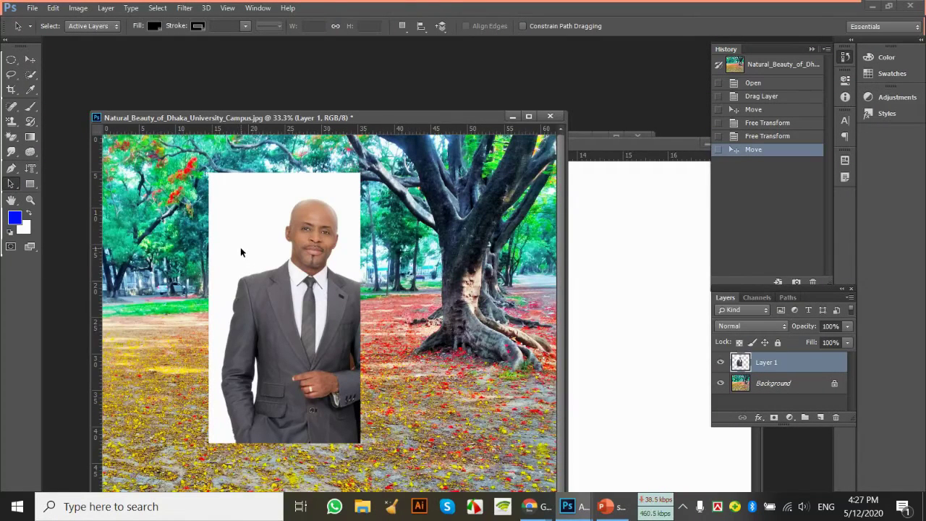
# Make the man's photo slightly narrower and shorter with Free Transform and apply it
pyautogui.hotkey('ctrl', 't')
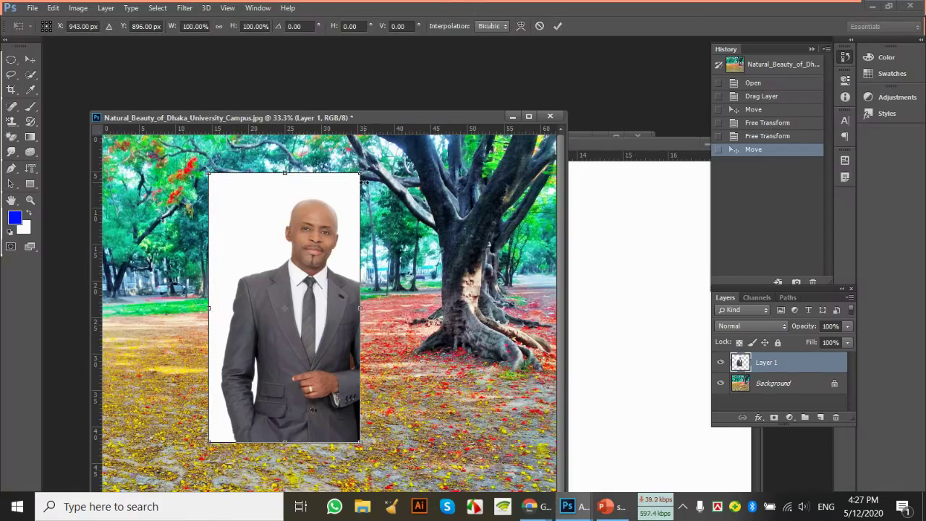
pyautogui.moveTo(359, 174)
pyautogui.mouseDown()
pyautogui.moveTo(372, 171)
pyautogui.moveTo(347, 180)
pyautogui.mouseUp()
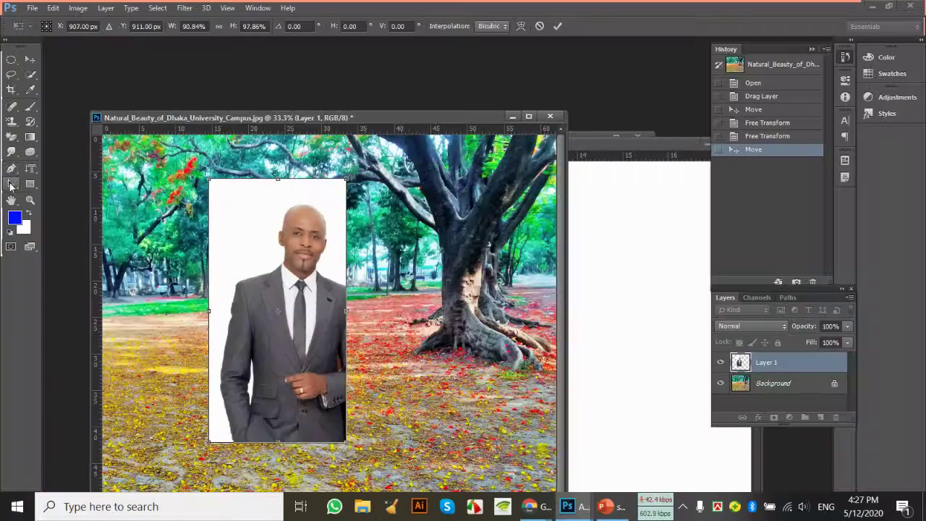
pyautogui.click(10, 184)
pyautogui.press('Return')
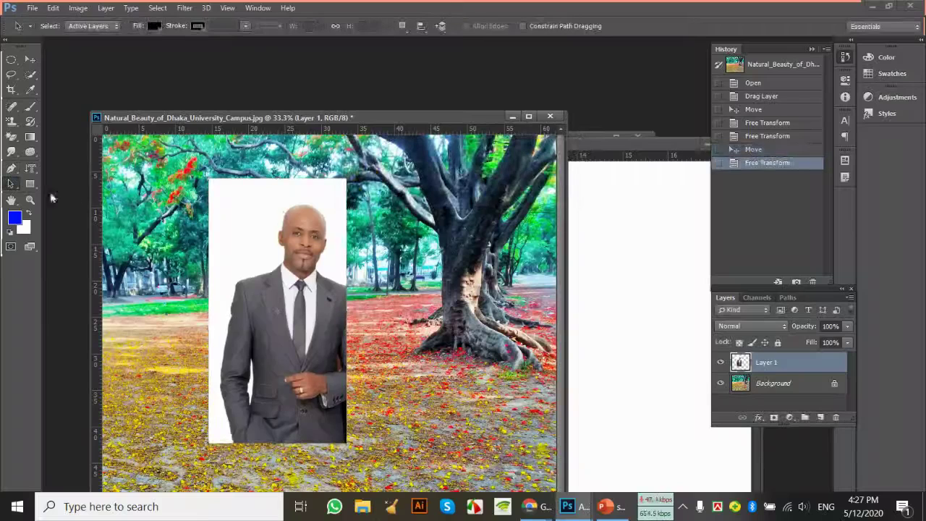
pyautogui.click(11, 184)
pyautogui.click(50, 180)
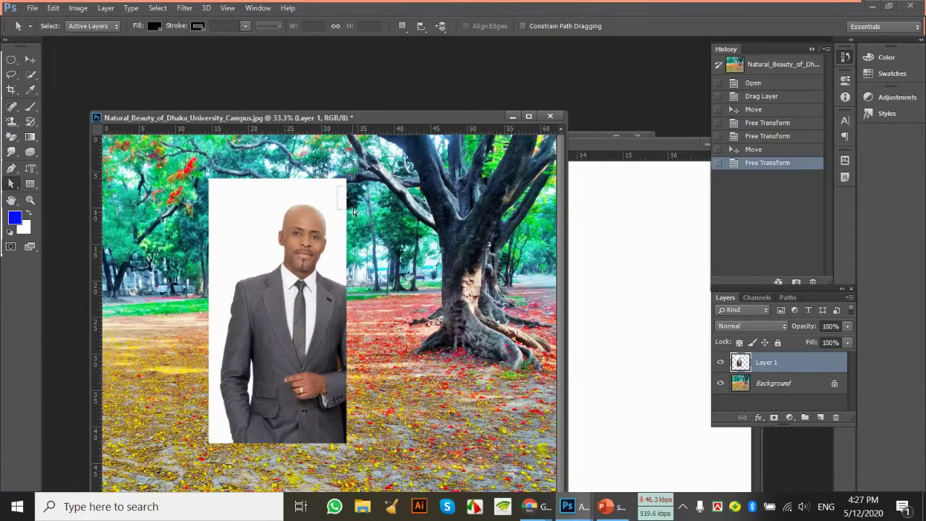
pyautogui.hotkey('ctrl', 't')
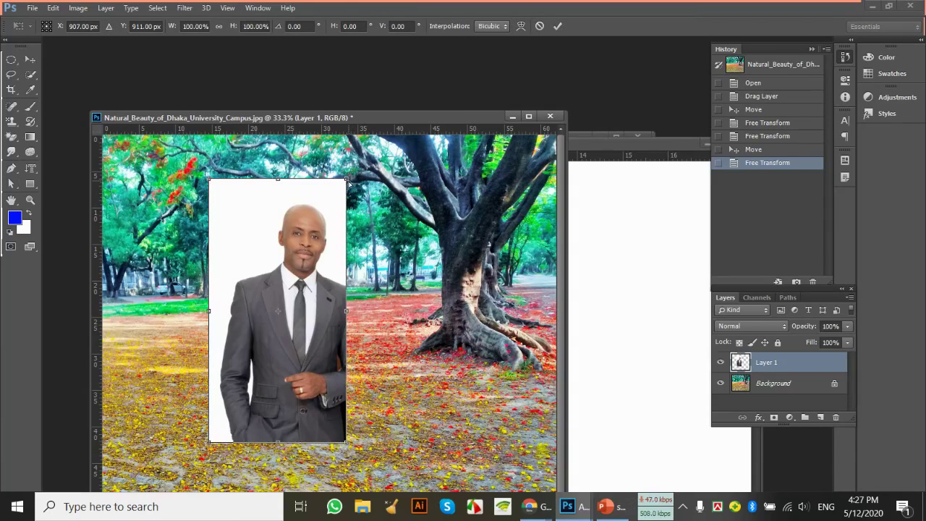
# Skew the man's photo by pulling its top-right corner down-left and its bottom-left corner up-right
pyautogui.moveTo(353, 190); pyautogui.dragTo(307, 278)
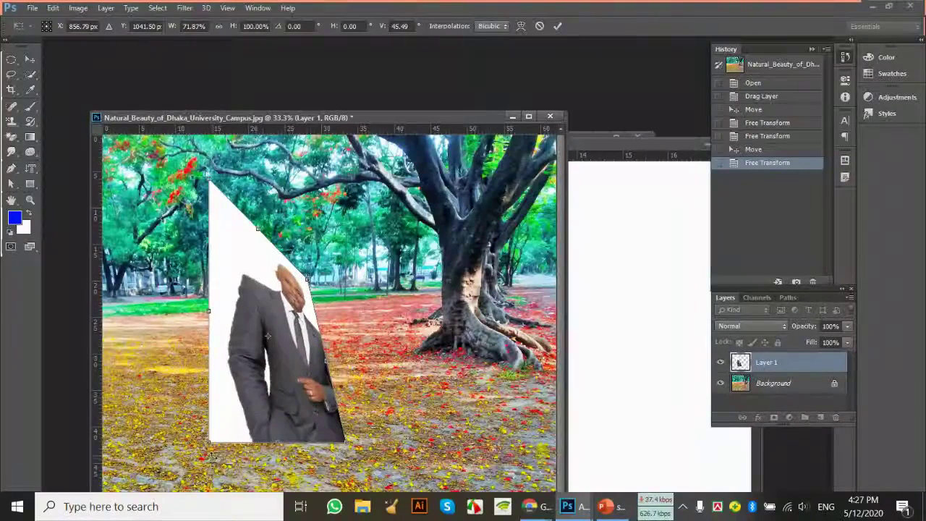
pyautogui.moveTo(212, 445); pyautogui.dragTo(237, 418)
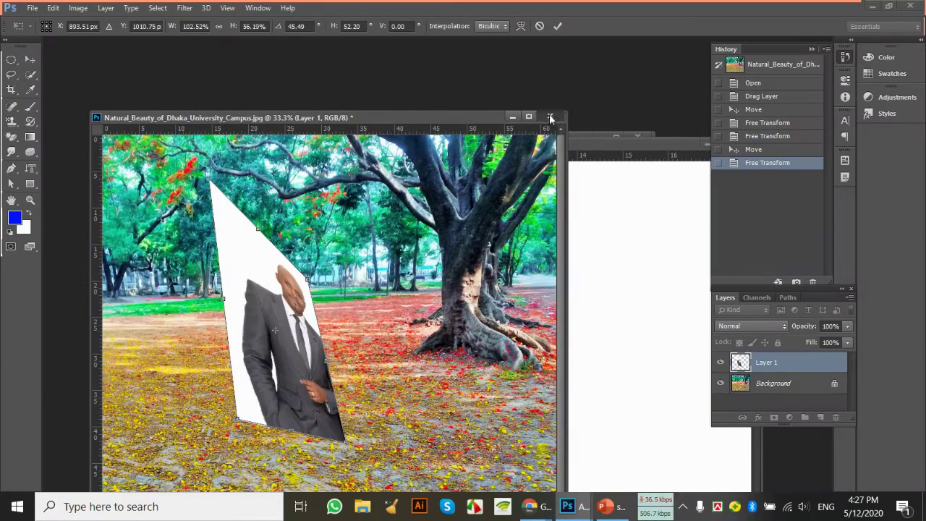
# Apply the skew, then close the park picture, untitled A4 document and 2345.jpg without saving
pyautogui.press('a')
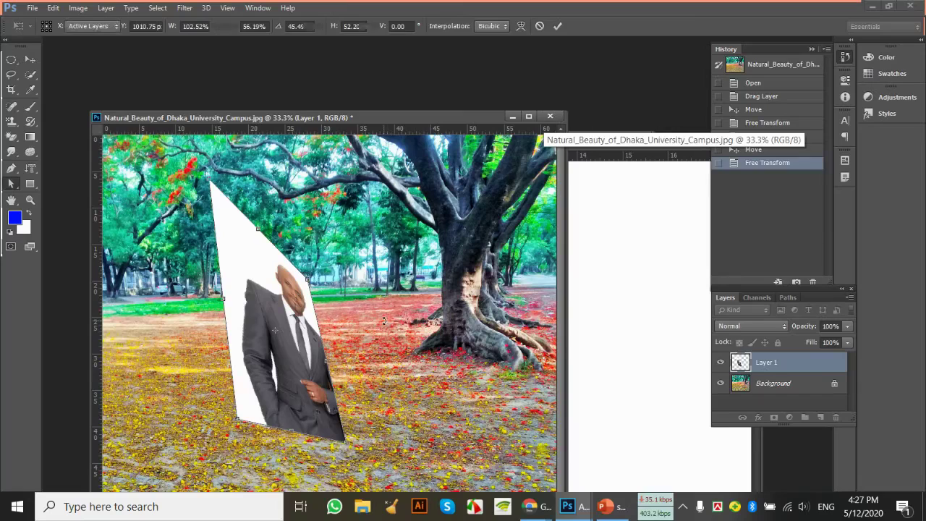
pyautogui.click(550, 116)
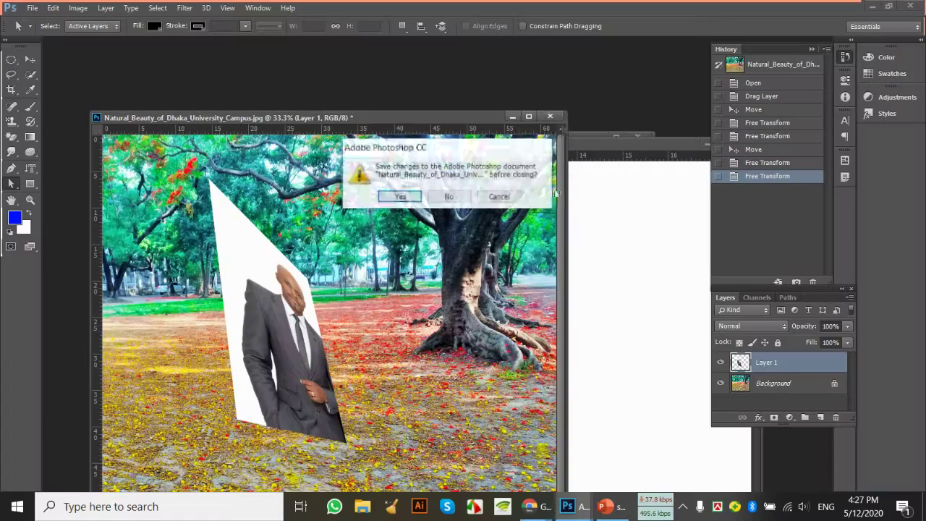
pyautogui.click(476, 196)
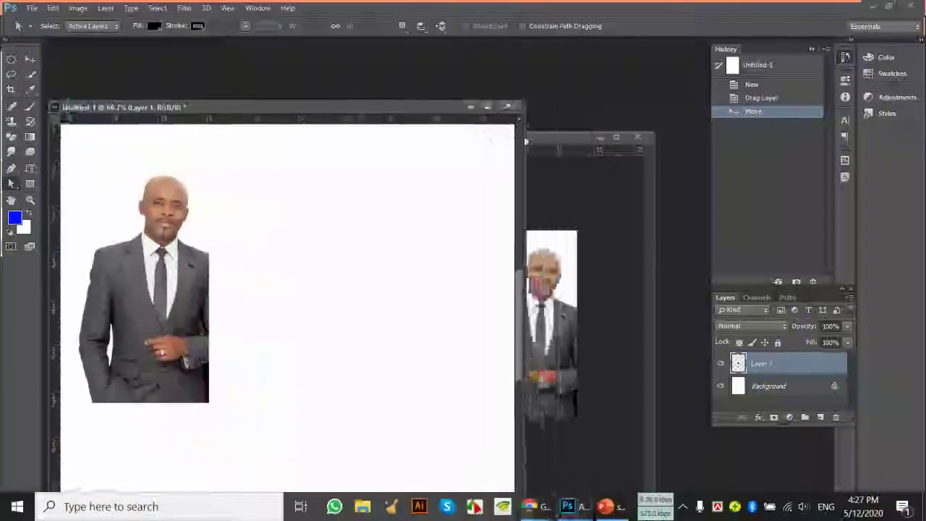
pyautogui.click(509, 106)
pyautogui.click(466, 194)
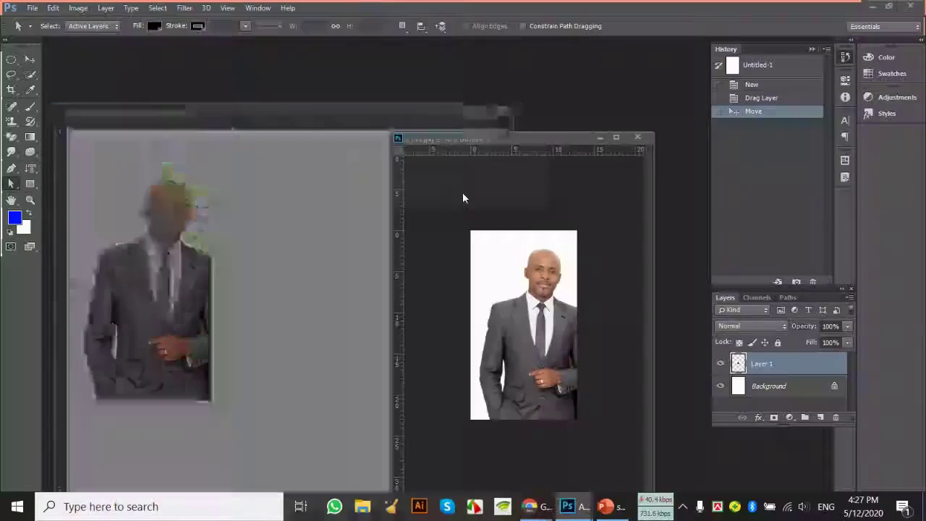
pyautogui.click(637, 137)
pyautogui.click(449, 196)
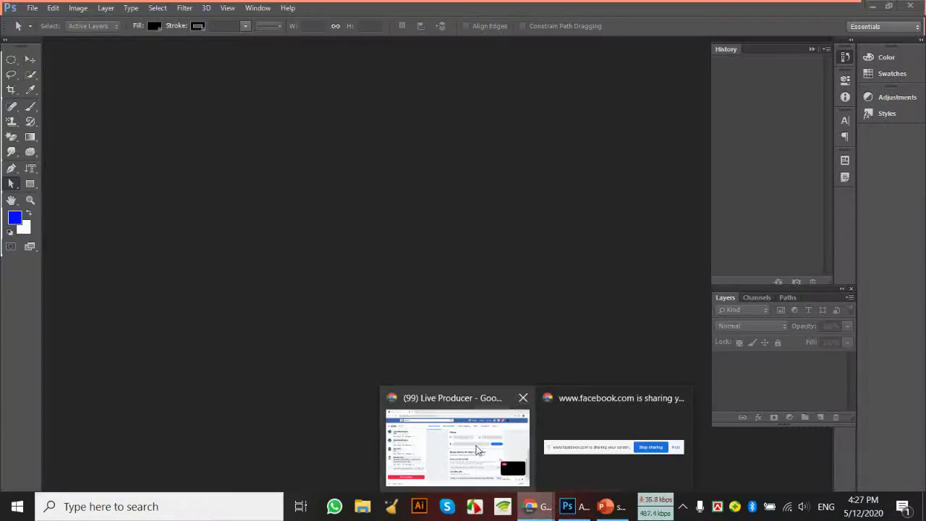
# Switch back to the Facebook Live Producer window in Chrome showing the live stream
pyautogui.click(457, 445)
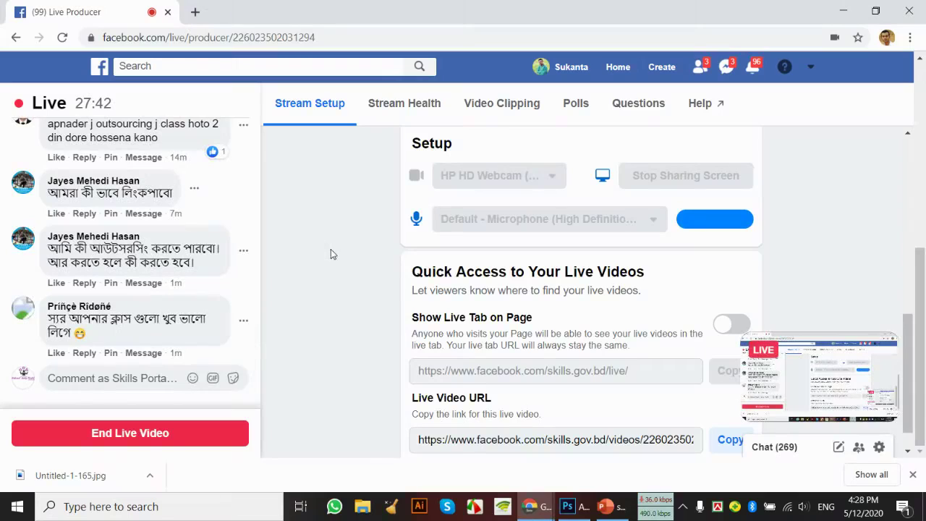
pyautogui.scroll(5, 130, 239)
pyautogui.scroll(-5, 116, 235)
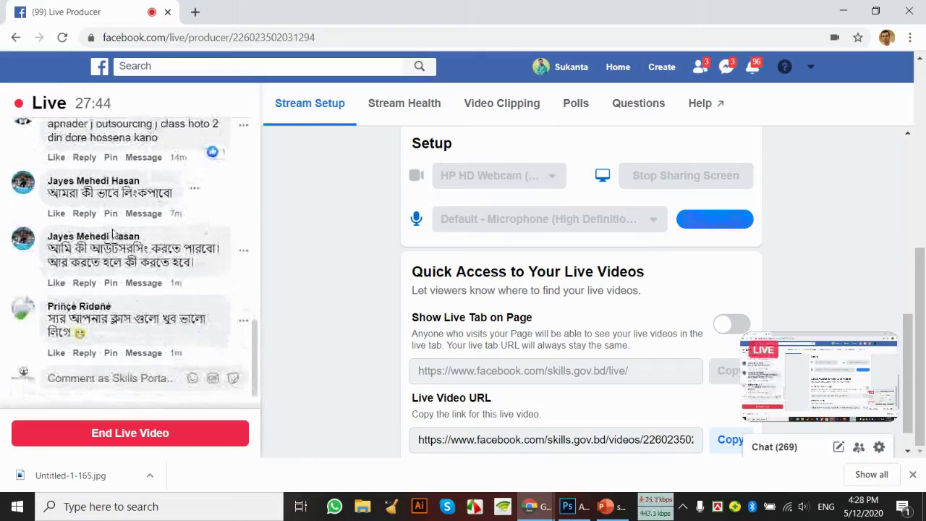
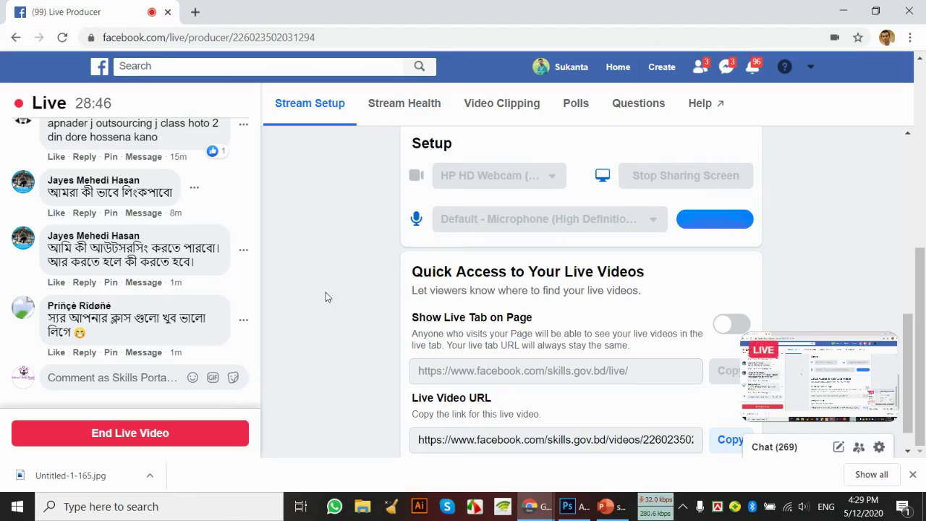
# Bring up the PowerPoint class presentation and run closing slide 3 as a full-screen slide show
pyautogui.click(606, 506)
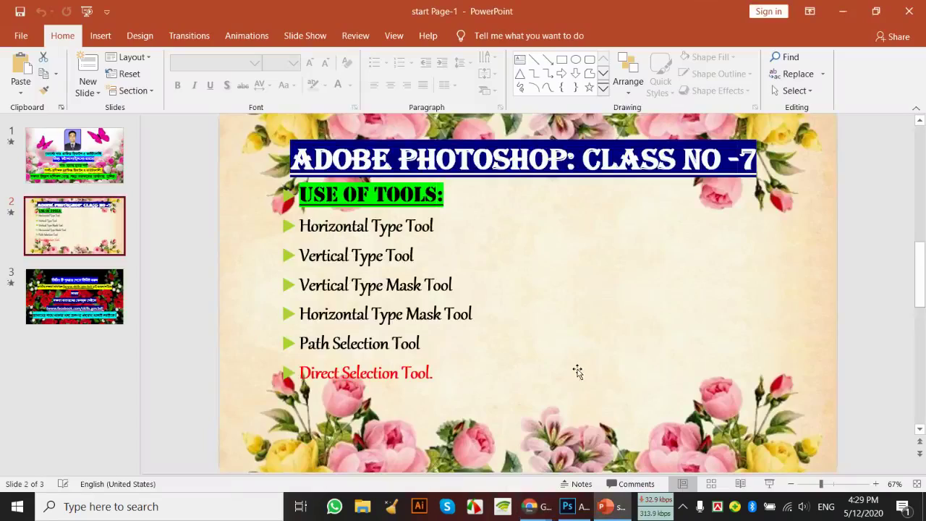
pyautogui.scroll(-3, 577, 371)
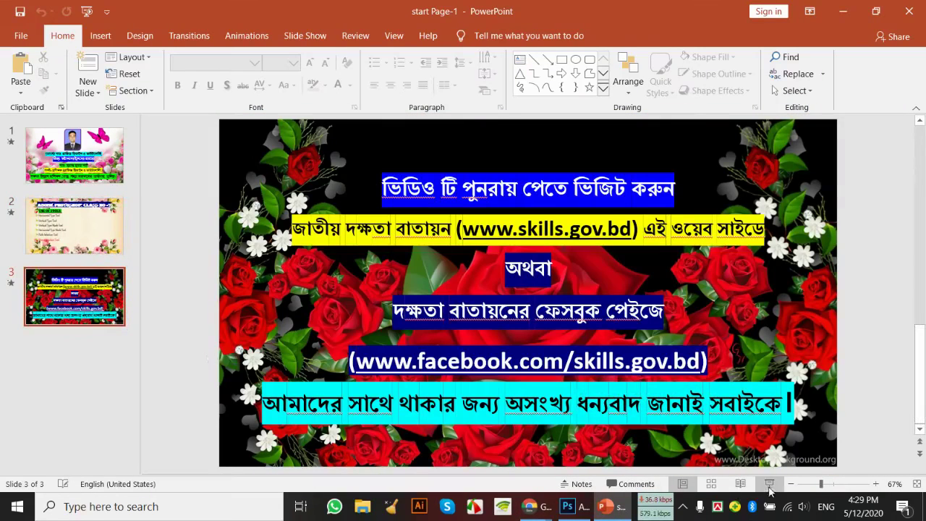
pyautogui.click(769, 485)
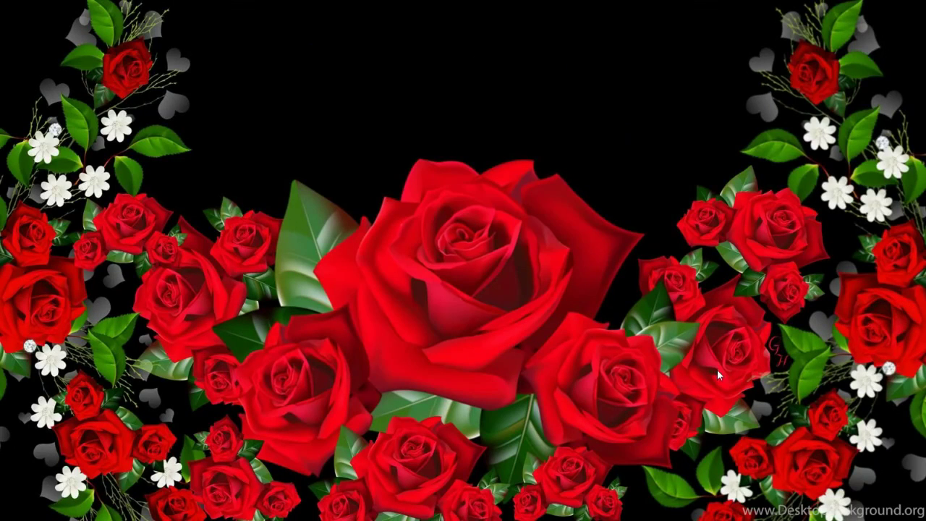